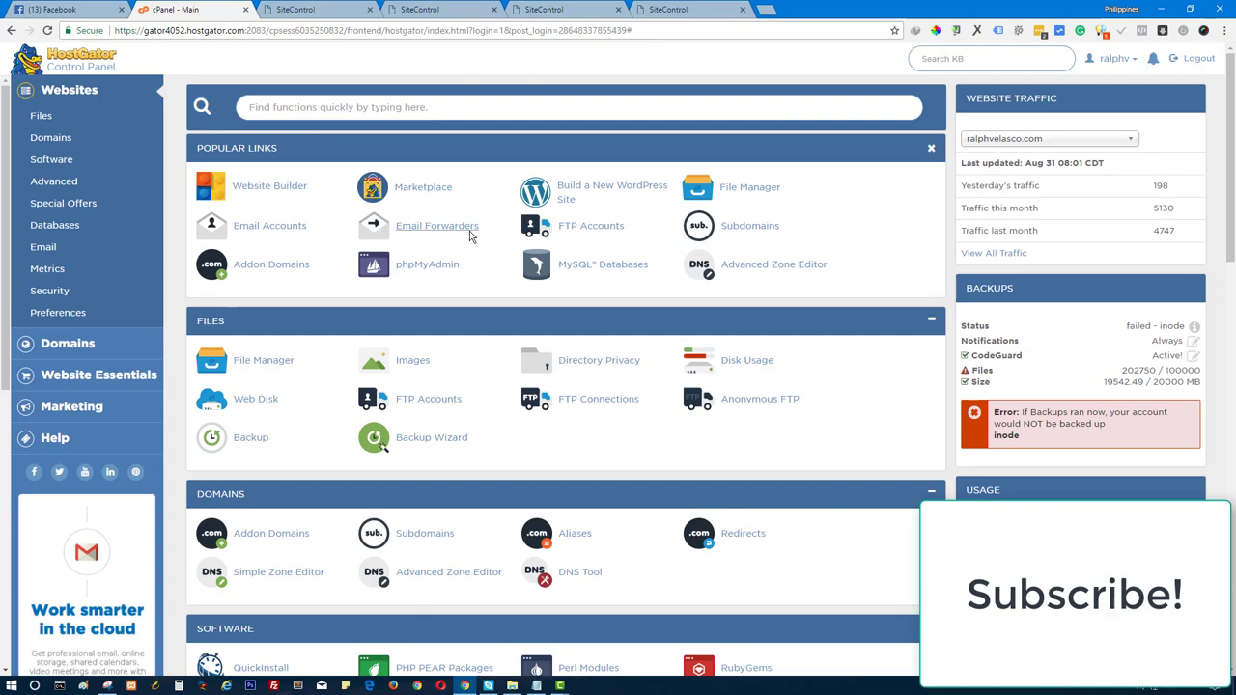
Step: Close the name server update confirmation page and return to the cPanel main page
left_click(675, 10)
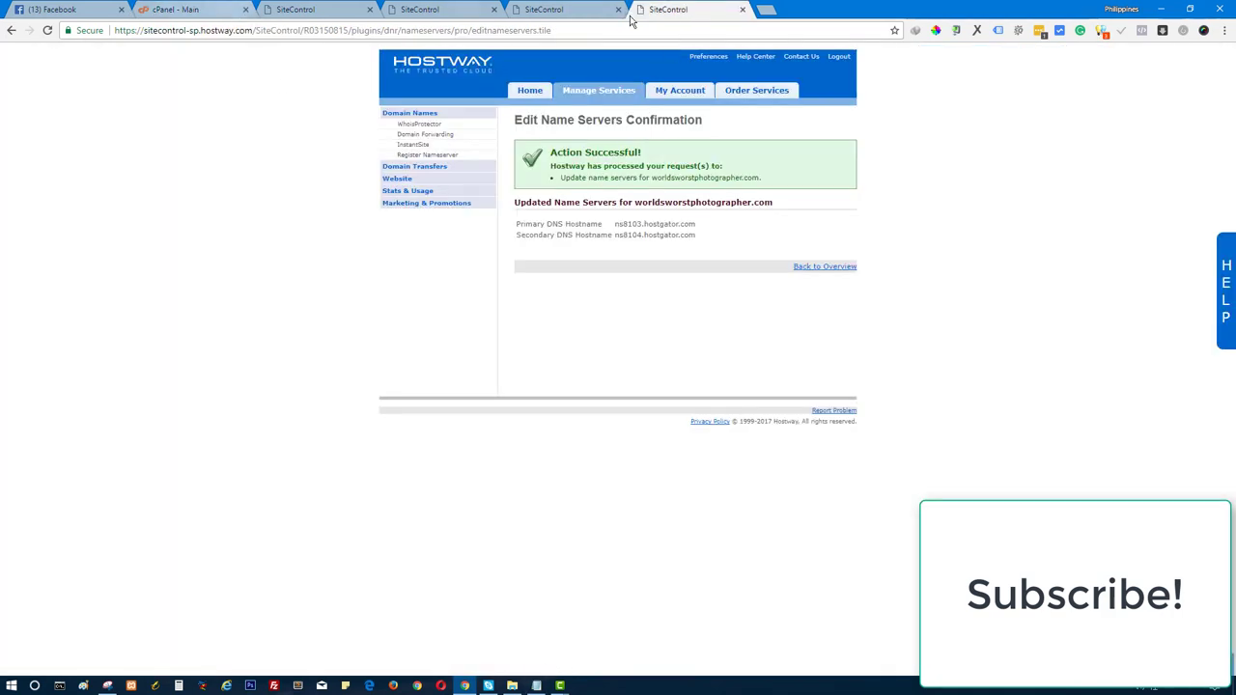
left_click(740, 11)
left_click(175, 10)
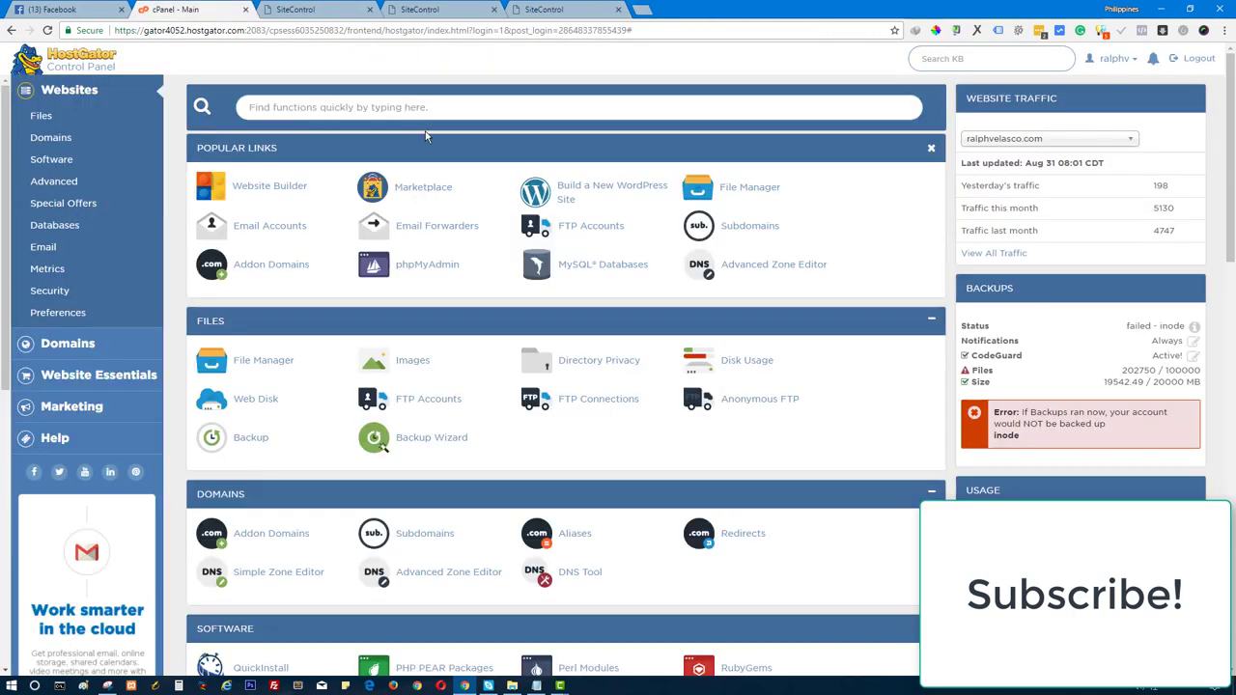
Step: Open the Addon Domains page from cPanel's Domains section in a new browser tab
scroll(656, 253, "down", 1)
scroll(1230, 155, "up", 1)
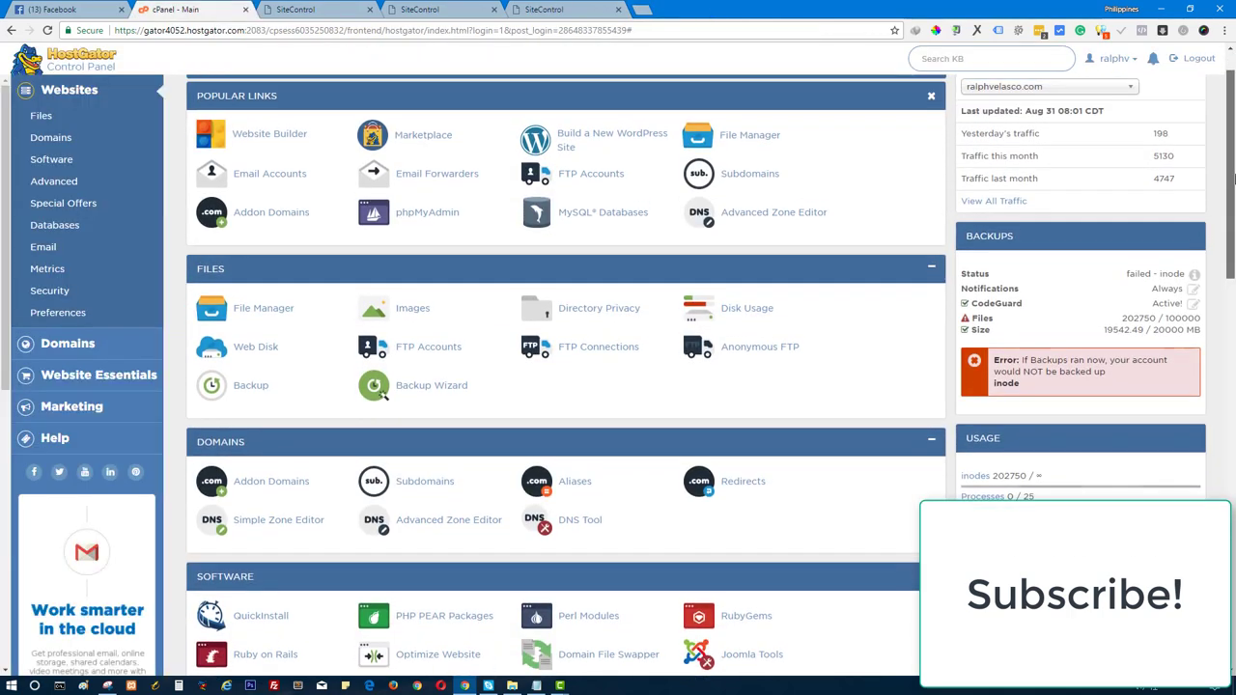
left_click_drag(1233, 175, 1233, 247)
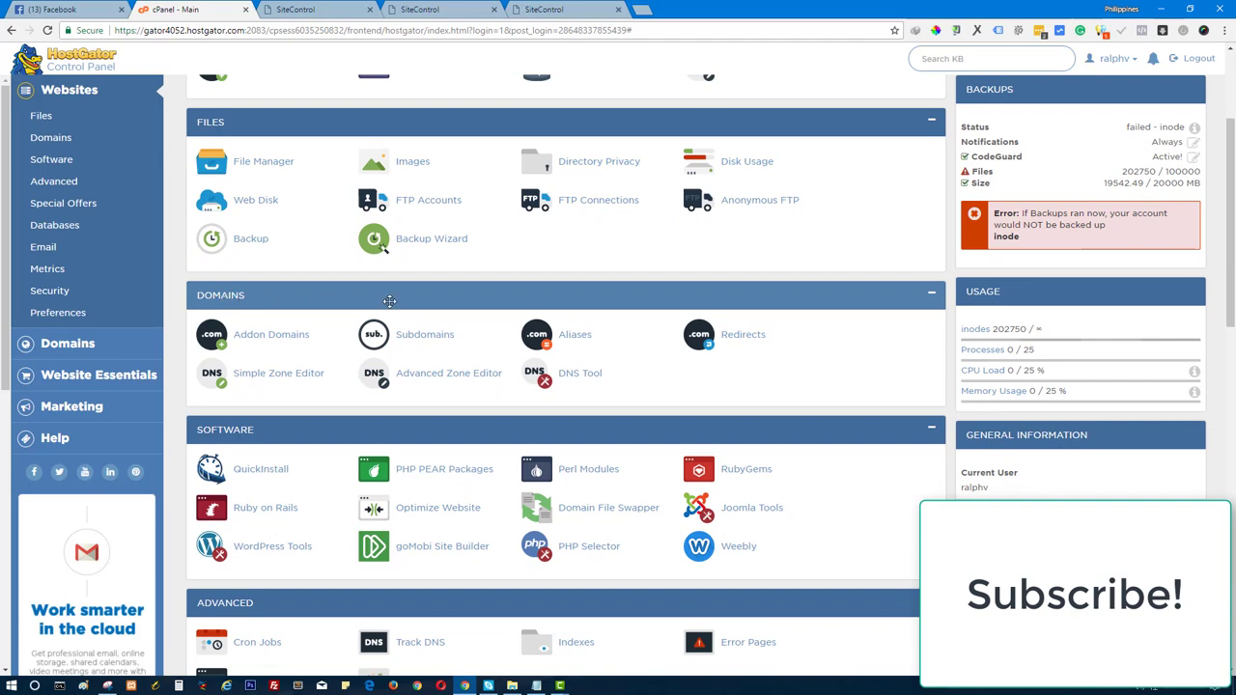
right_click(290, 343)
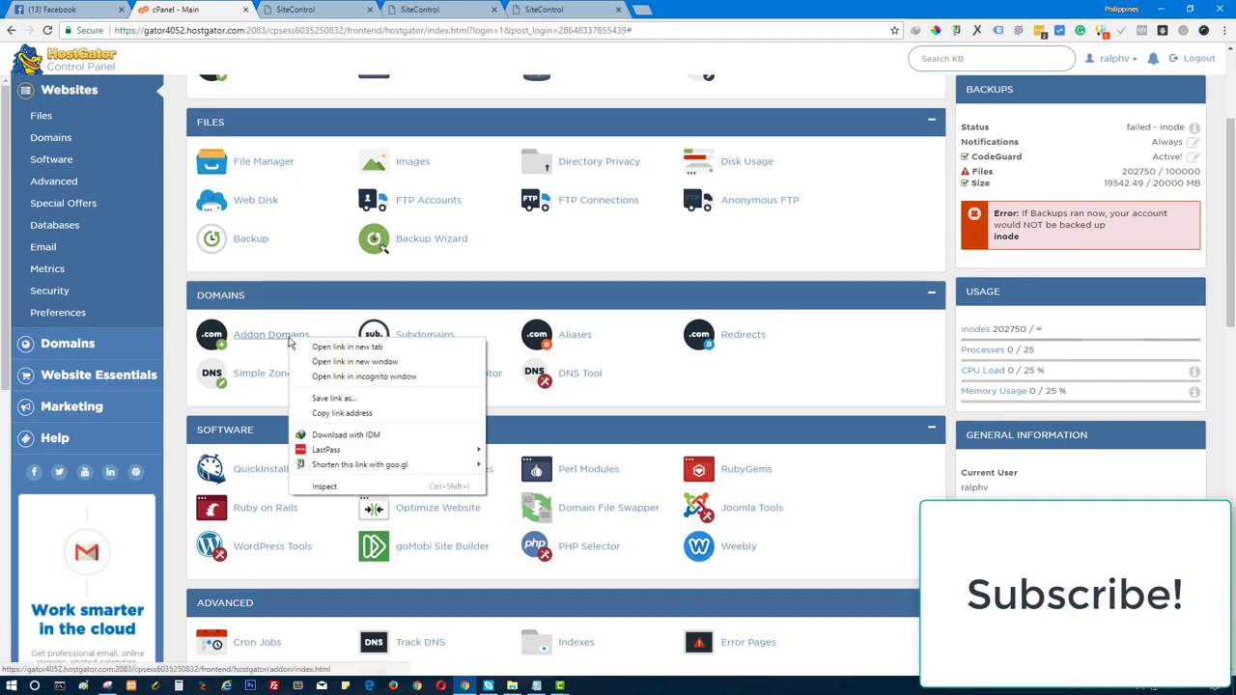
left_click(318, 349)
left_click(295, 9)
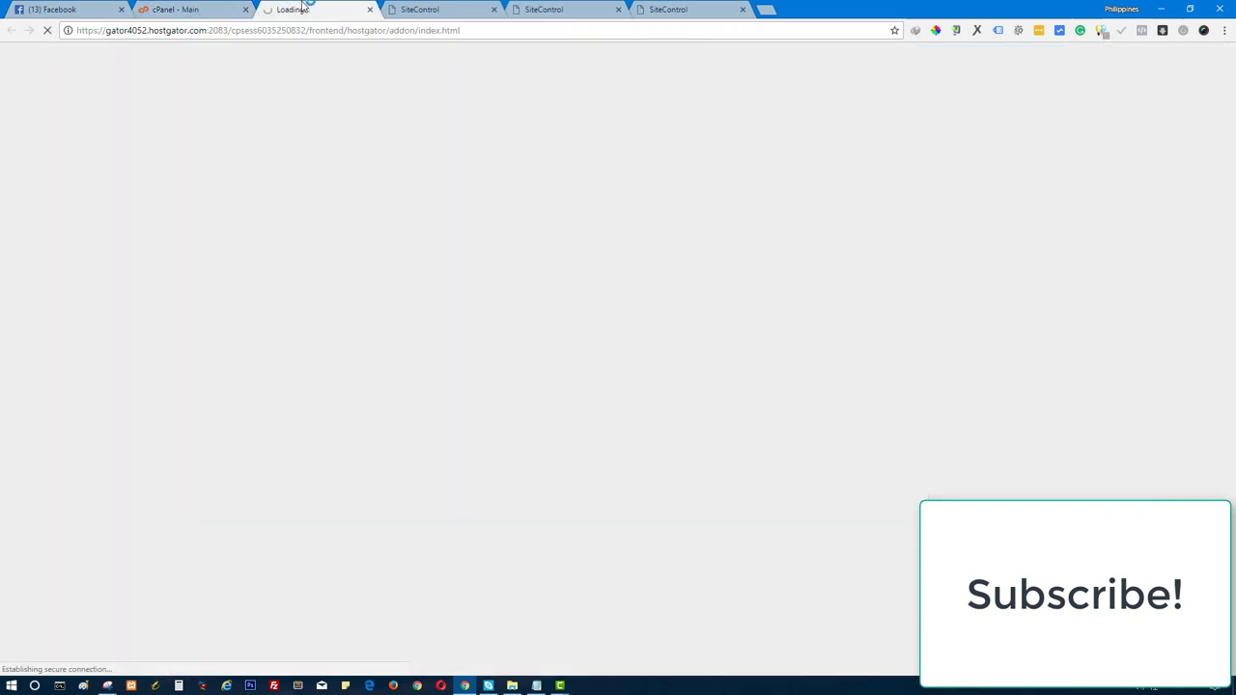
Step: Copy the domain name worldsworstphotographer.com from the Hostway SiteControl domain list
left_click(682, 9)
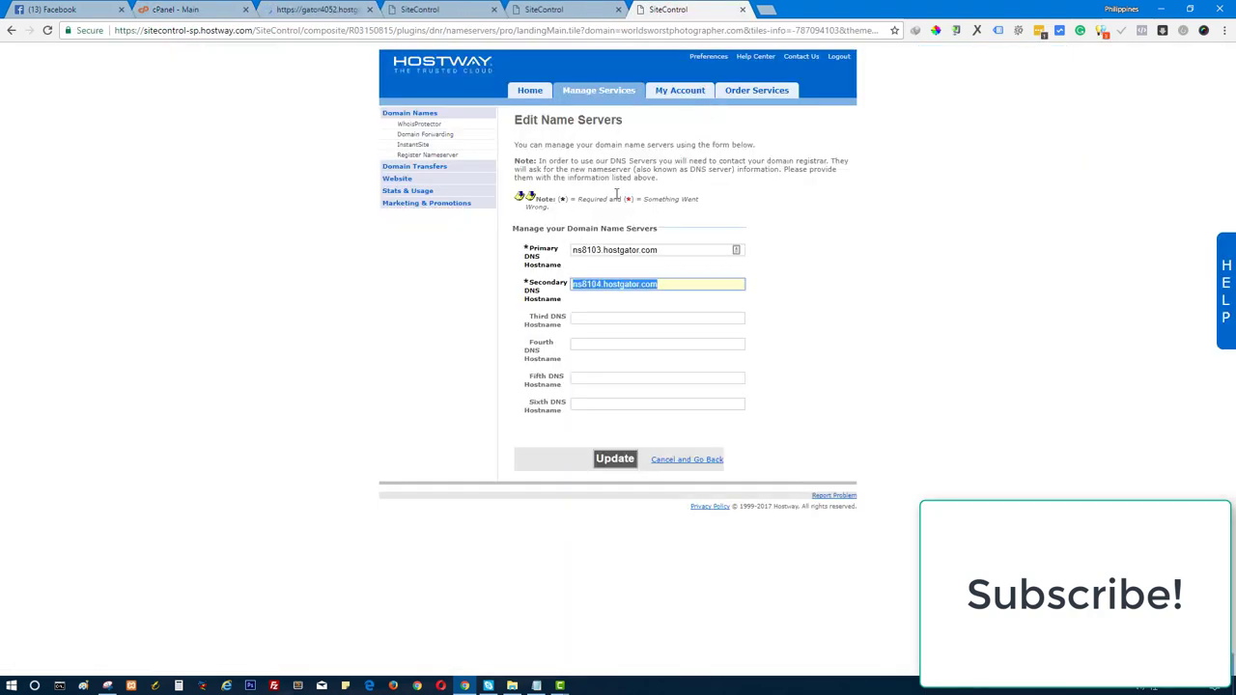
left_click(541, 6)
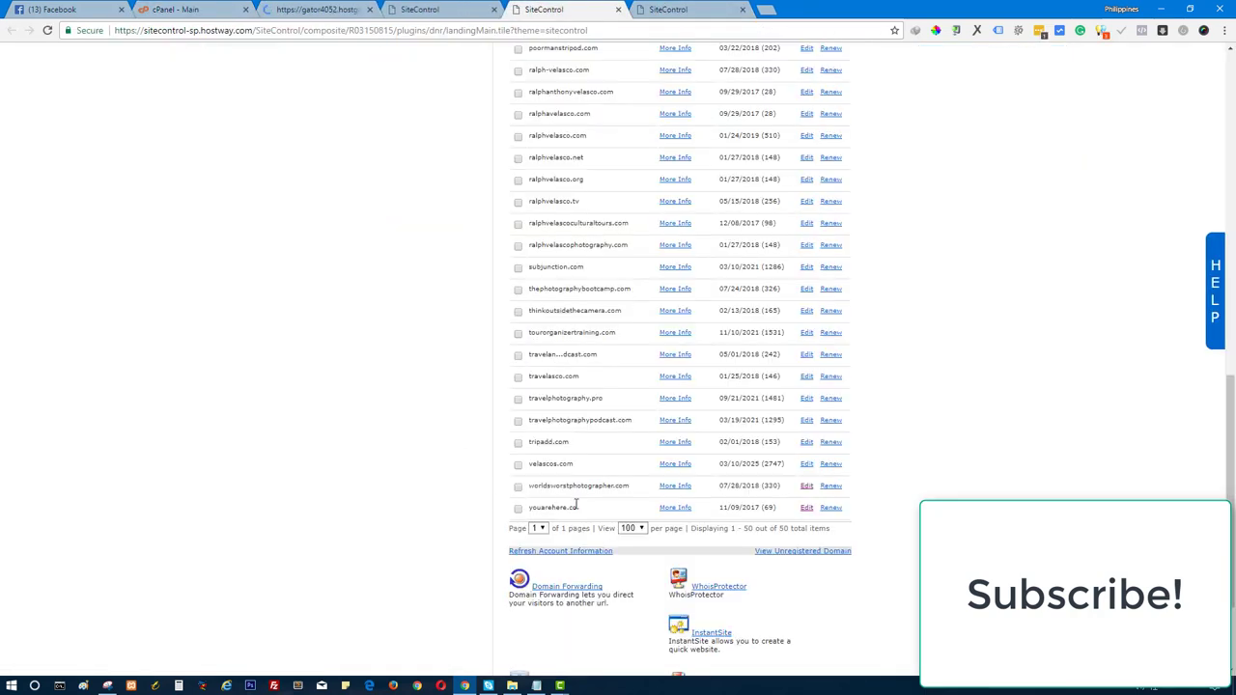
left_click_drag(530, 486, 628, 487)
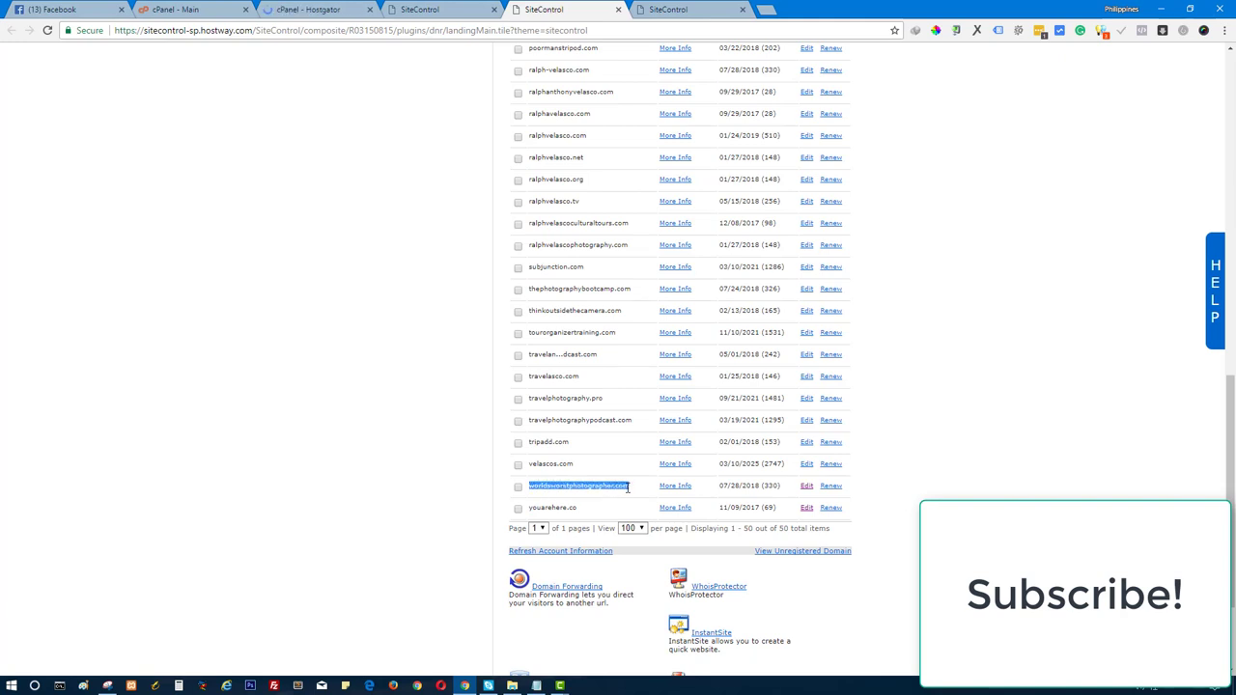
right_click(620, 489)
left_click(645, 499)
left_click(639, 10)
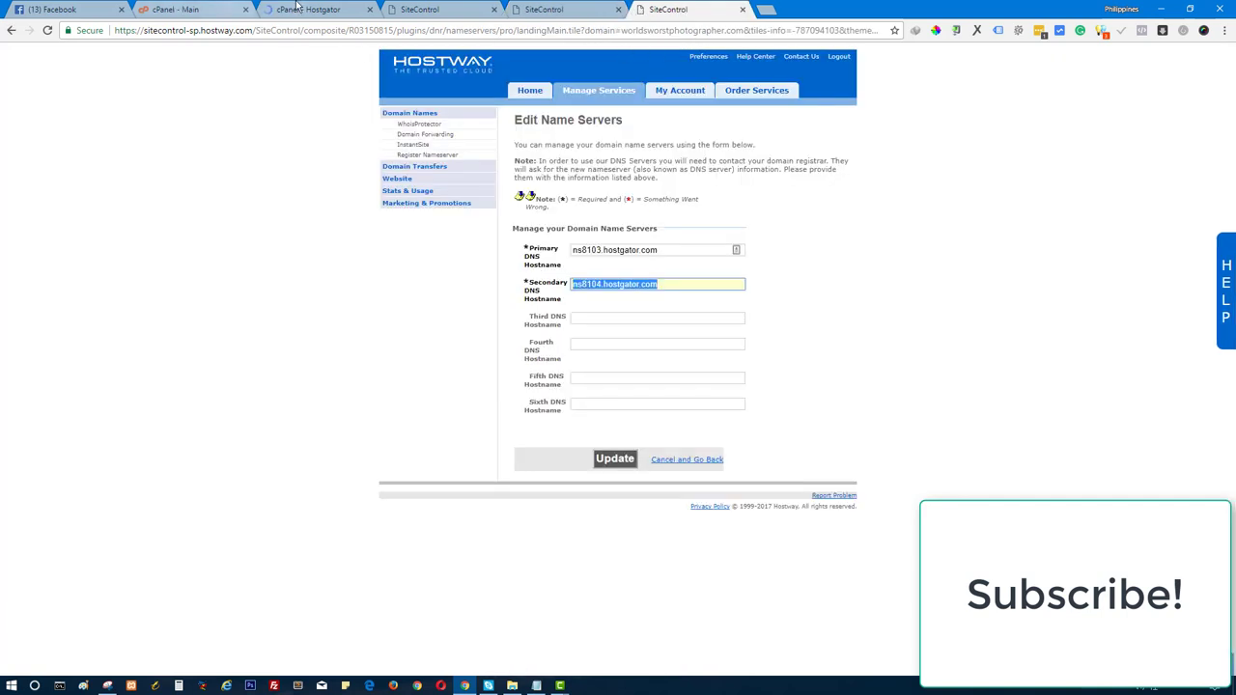
Step: Examine the addon domain creation form and the list of existing addon domains in cPanel
left_click(294, 10)
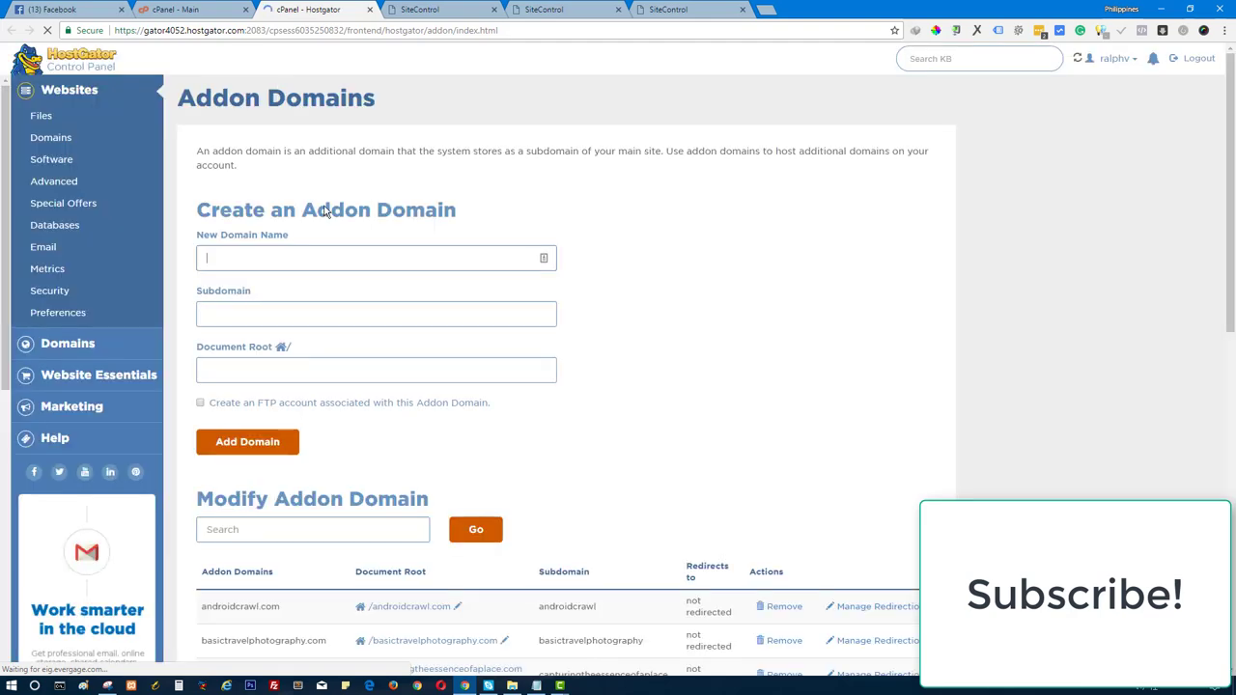
scroll(536, 310, "down", 1)
scroll(536, 310, "down", 3)
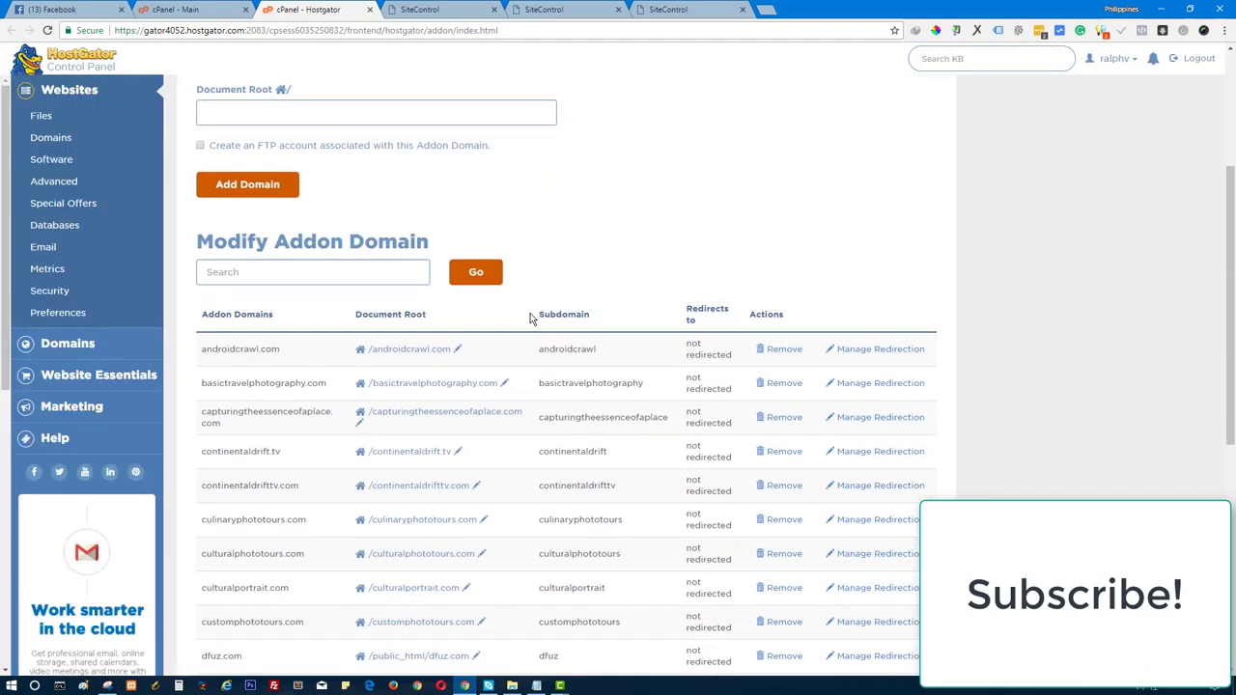
scroll(434, 405, "down", 1)
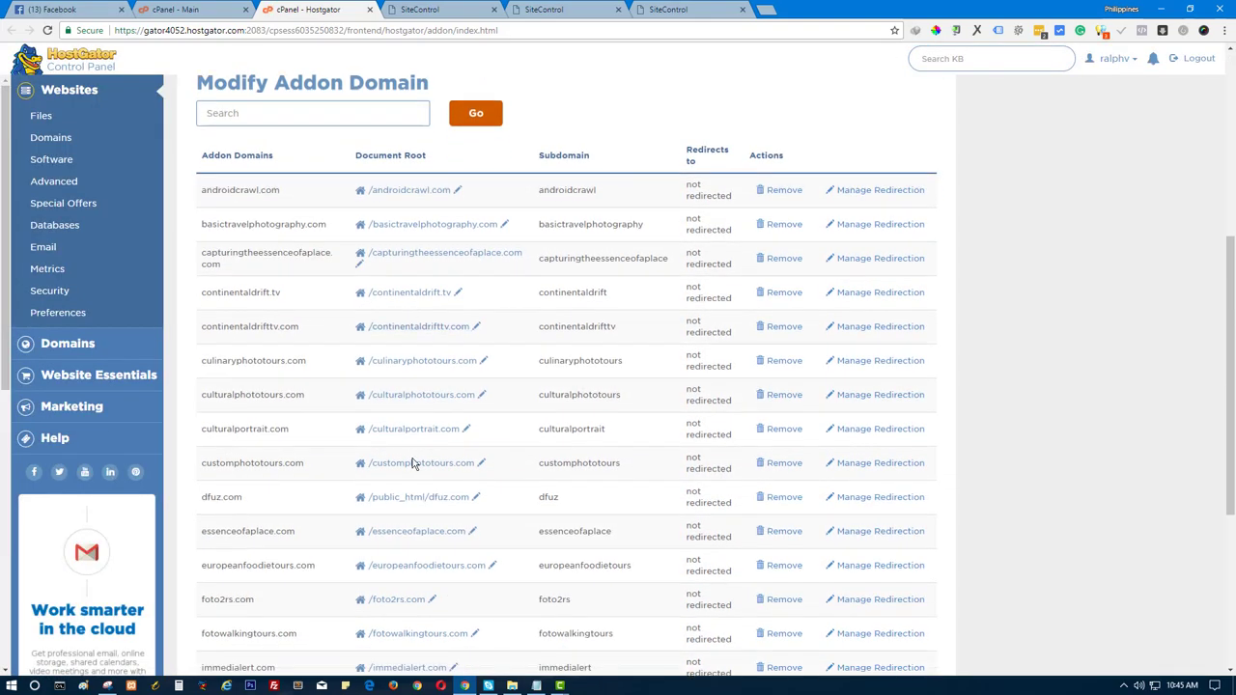
scroll(414, 406, "up", 1)
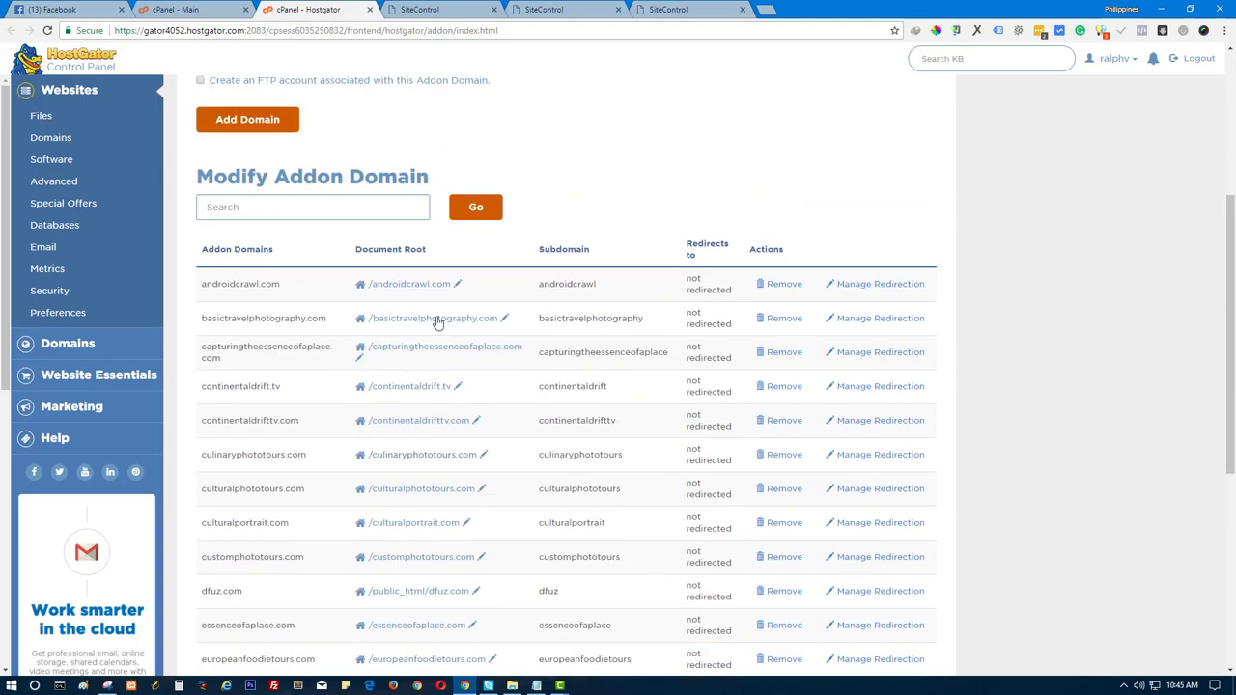
left_click_drag(1233, 324, 1226, 221)
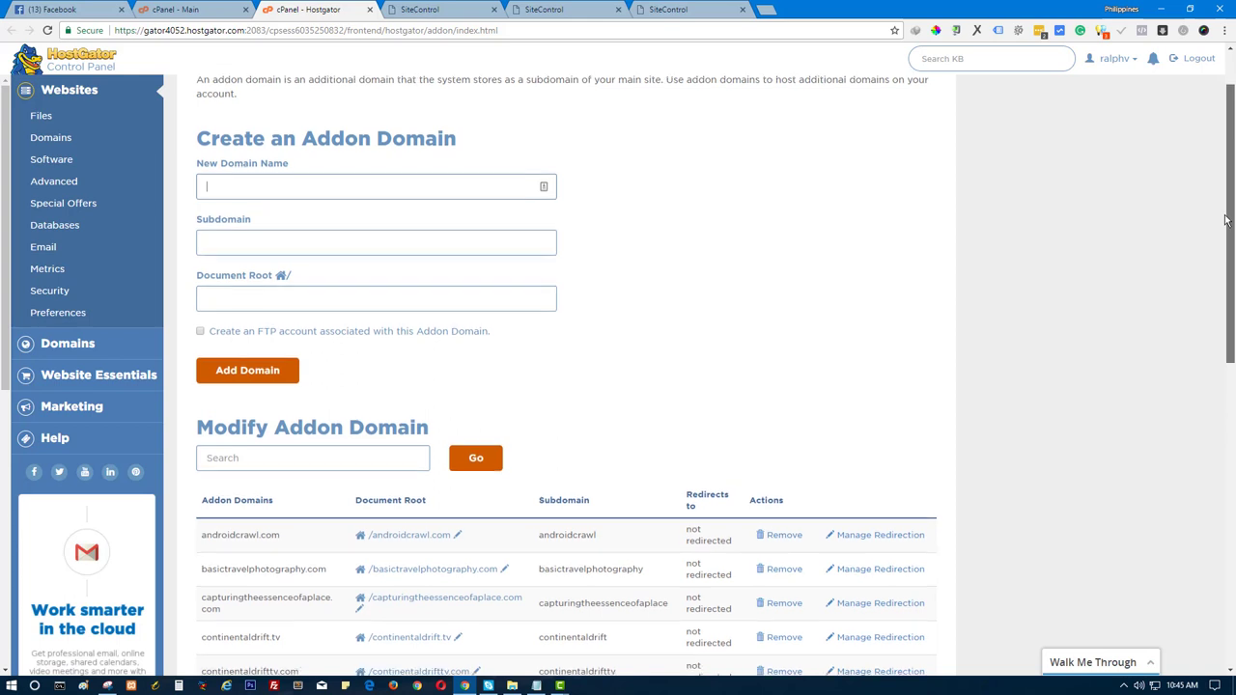
left_click_drag(1226, 220, 1220, 290)
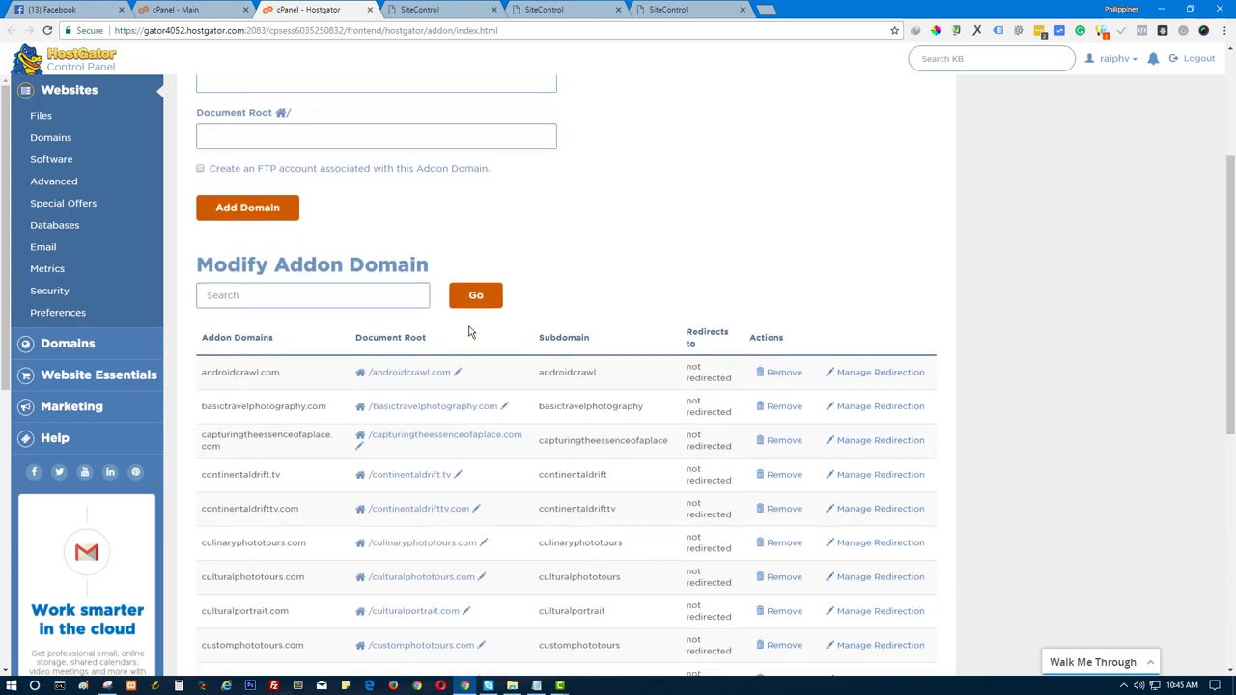
scroll(378, 318, "up", 3)
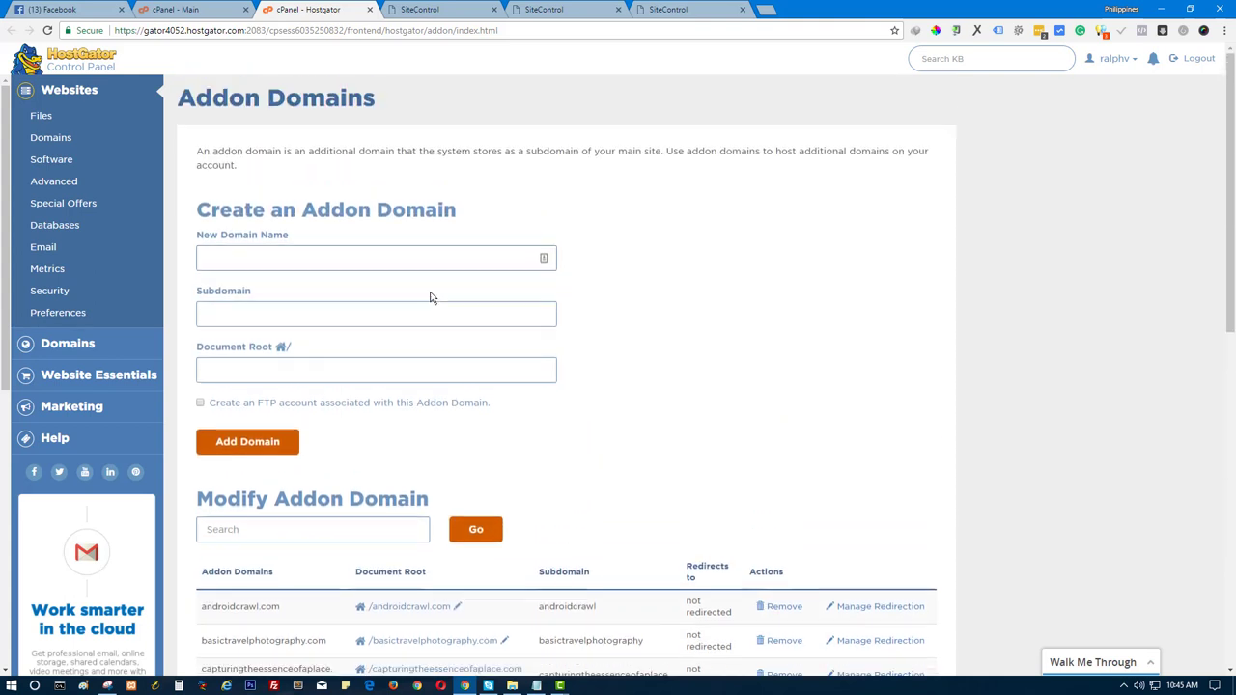
Step: Enter worldsworstphotographer.com as the new domain name and let the subdomain and document root fill in automatically
right_click(210, 259)
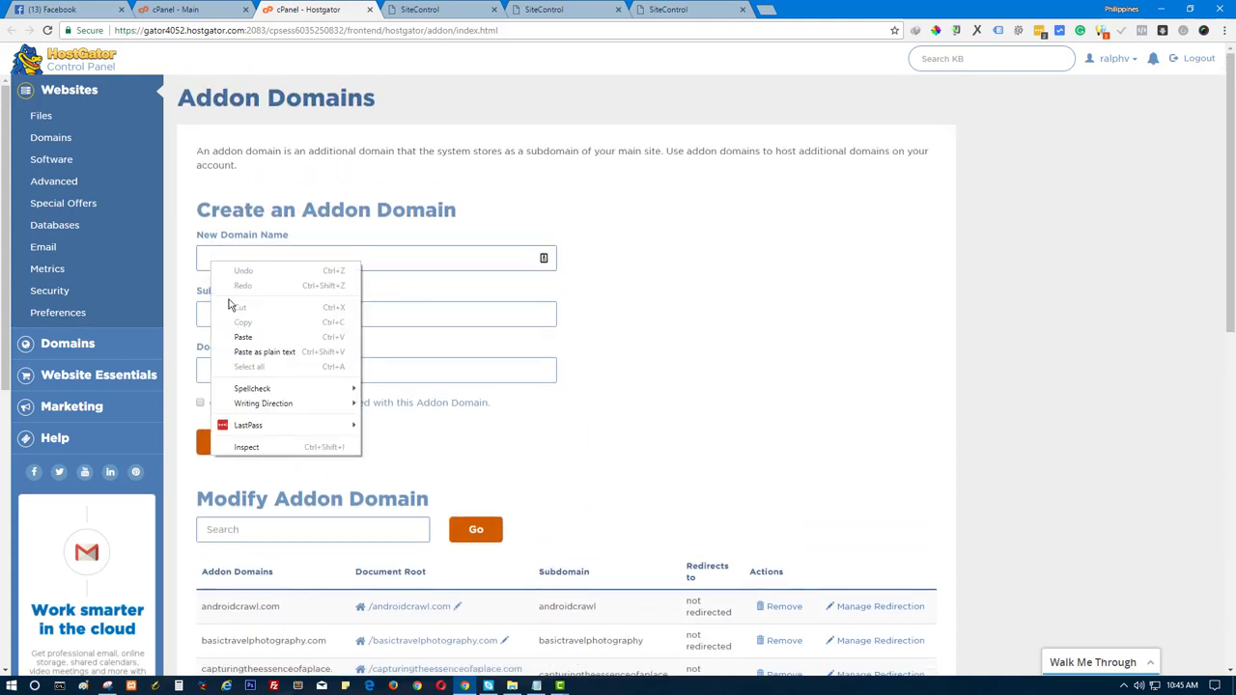
left_click(242, 337)
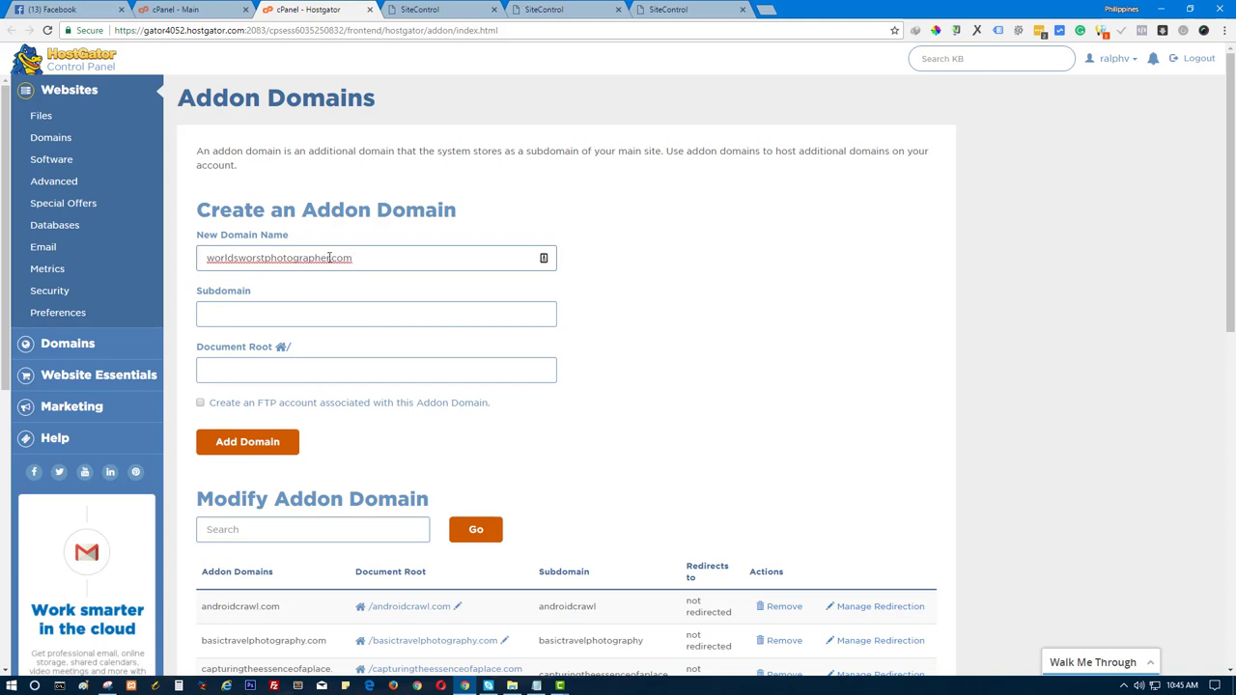
left_click(239, 314)
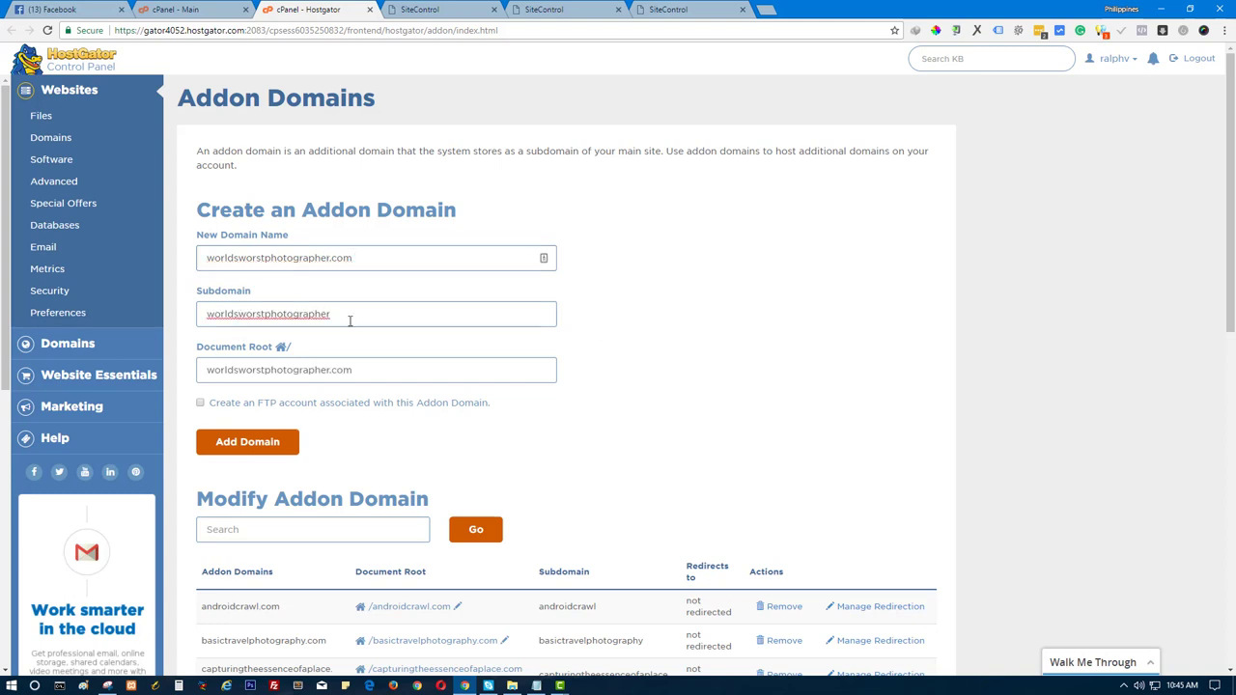
Step: Enable creating an FTP account associated with the addon domain and highlight its FTP username
scroll(340, 356, "down", 1)
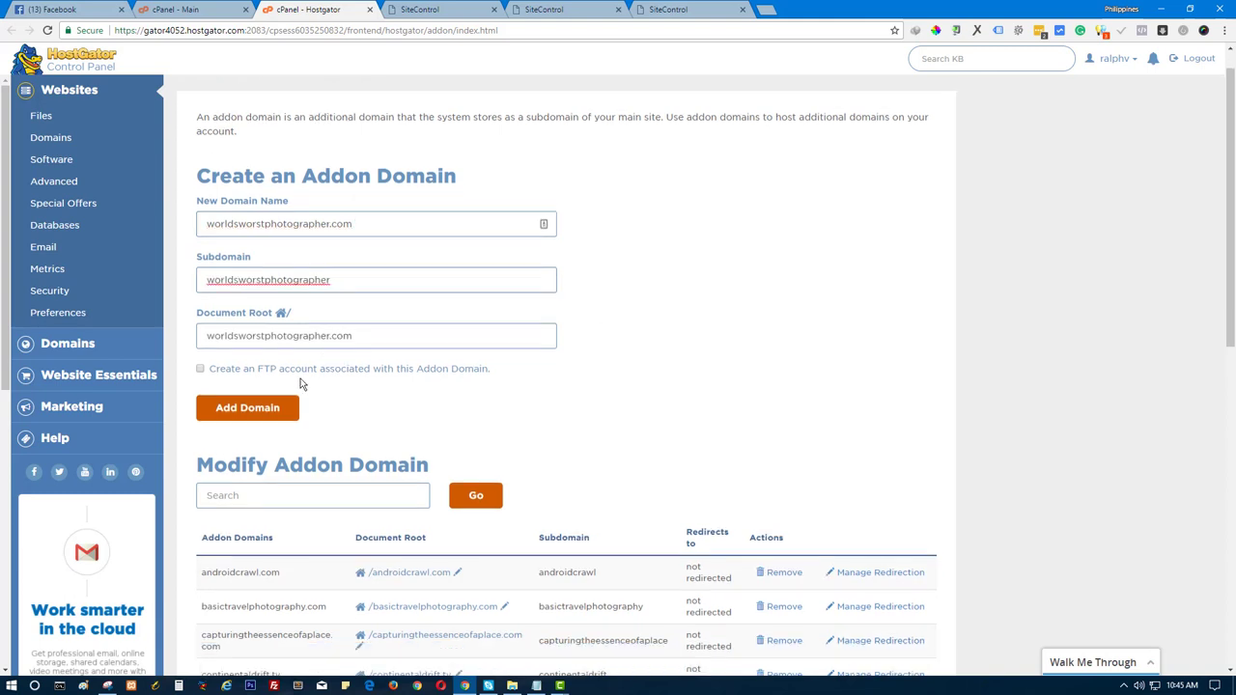
left_click(200, 341)
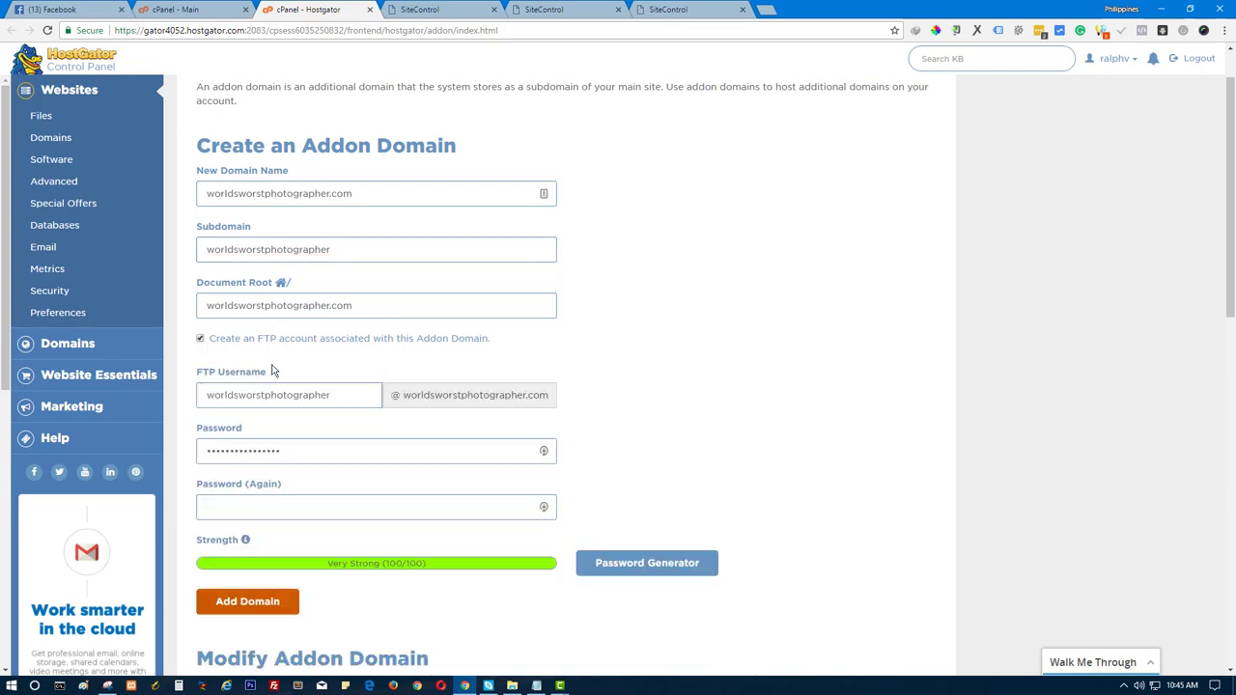
scroll(416, 419, "down", 1)
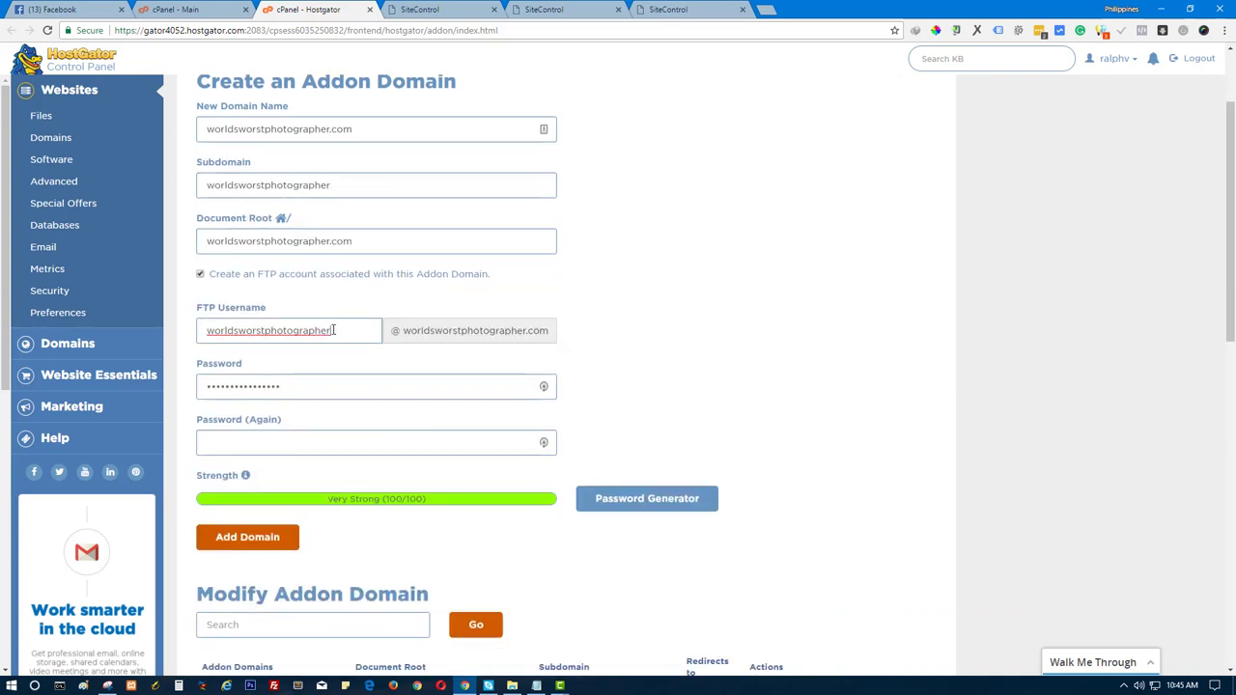
left_click_drag(336, 330, 195, 344)
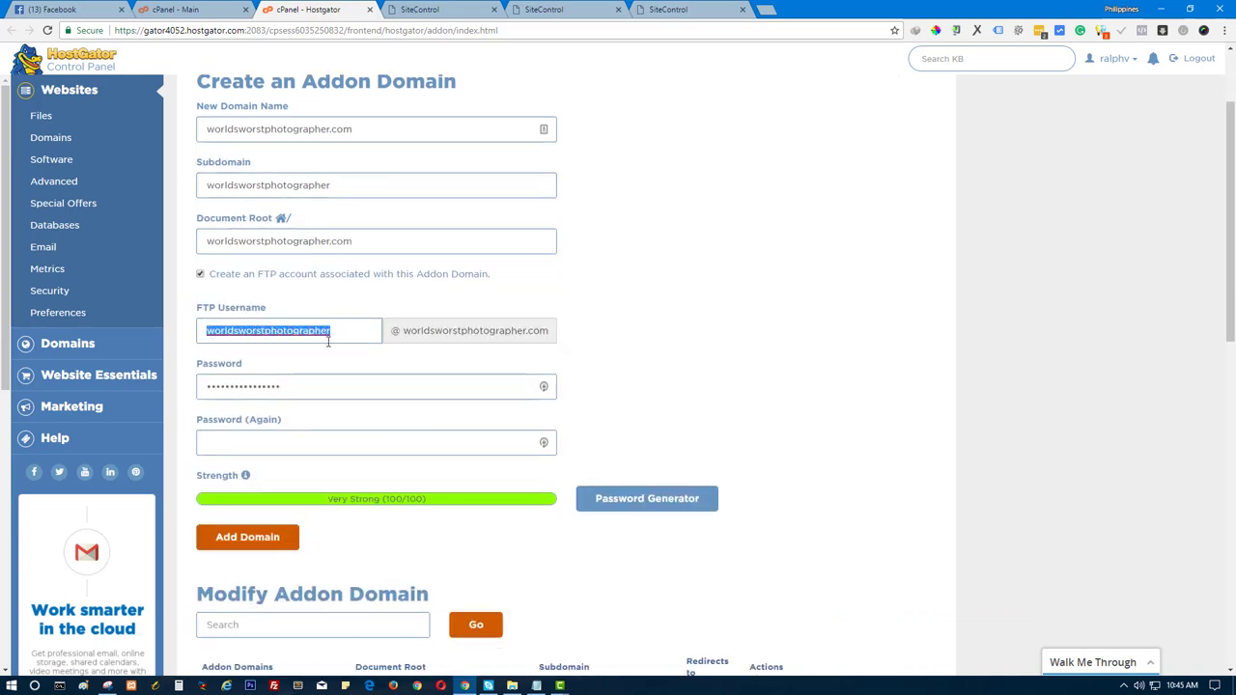
left_click_drag(350, 335, 204, 329)
Step: Switch to FileZilla to view its connection window, return to cPanel, and disable the addon domain's FTP account option
left_click(274, 686)
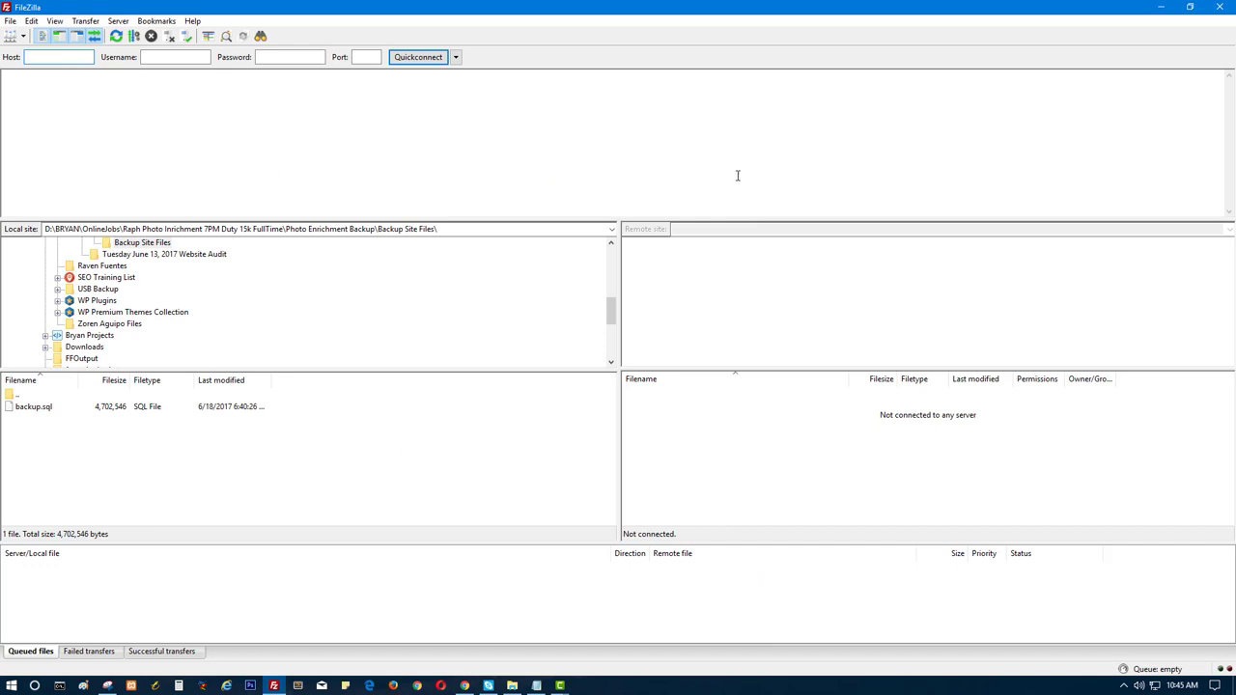
key("alt+Tab")
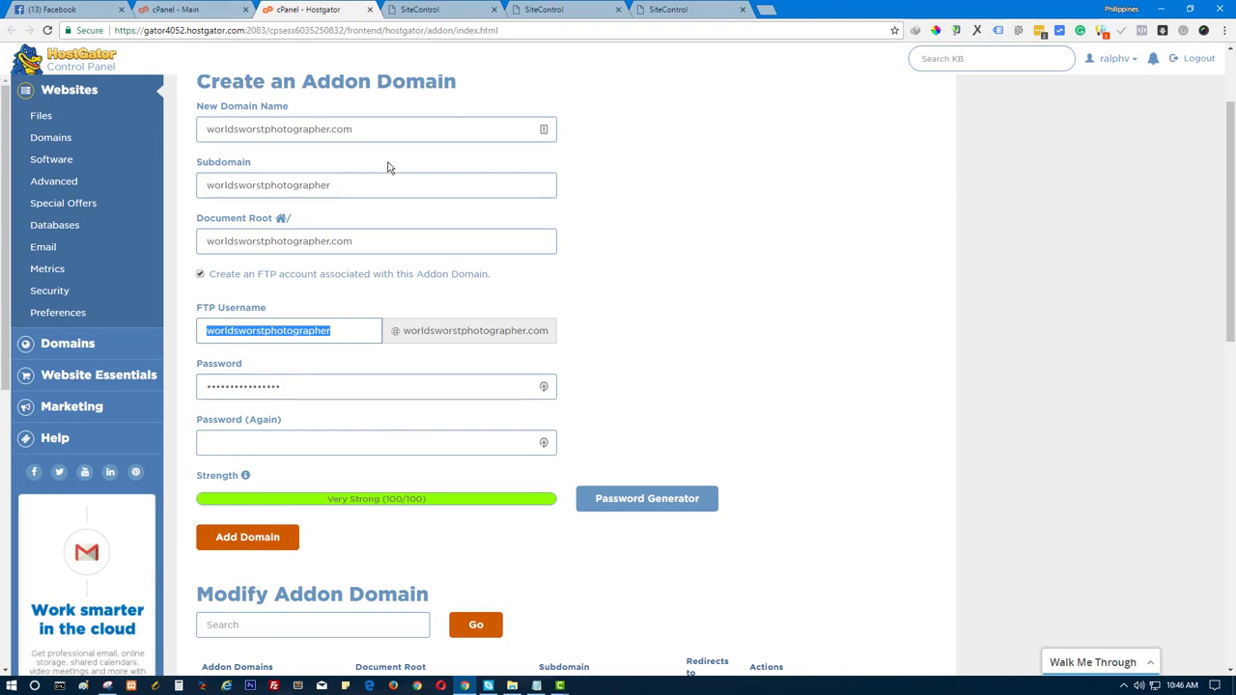
mouse_move(1234, 222)
left_mouse_down()
mouse_move(1233, 257)
mouse_move(1234, 238)
left_mouse_up()
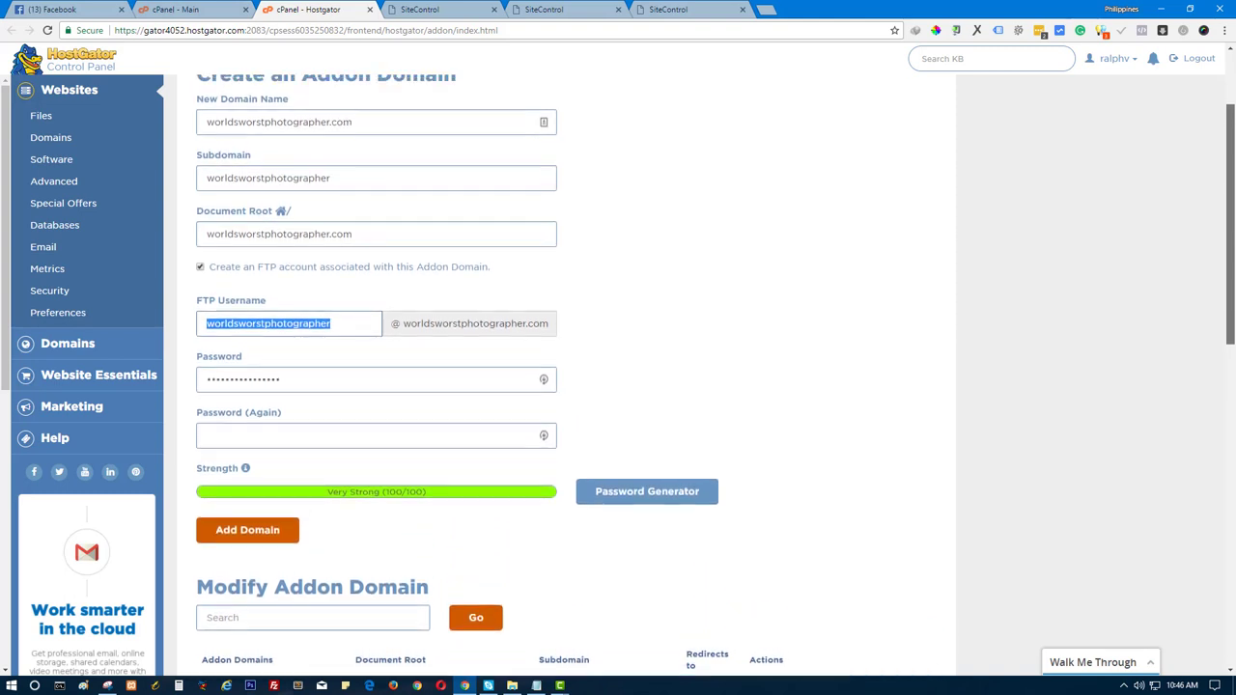
left_click(201, 268)
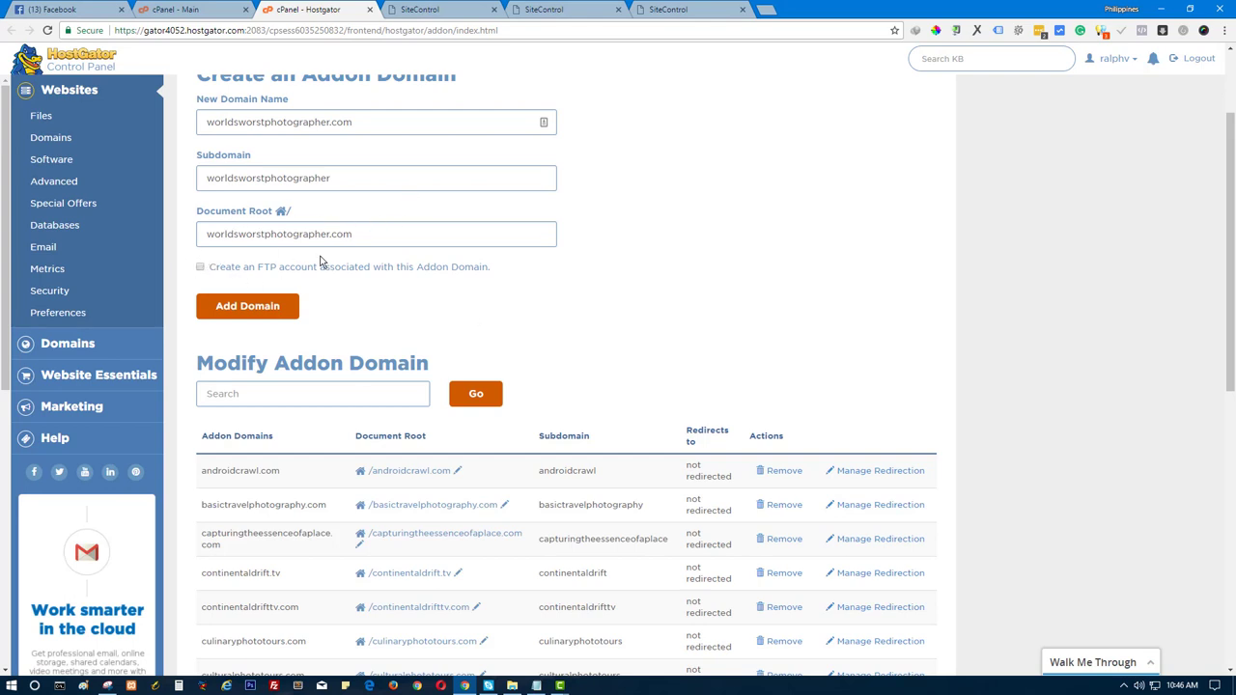
Step: Review the filled-in form and add worldsworstphotographer.com as an addon domain without an FTP account
left_click(391, 239)
scroll(45, 90, "up", 2)
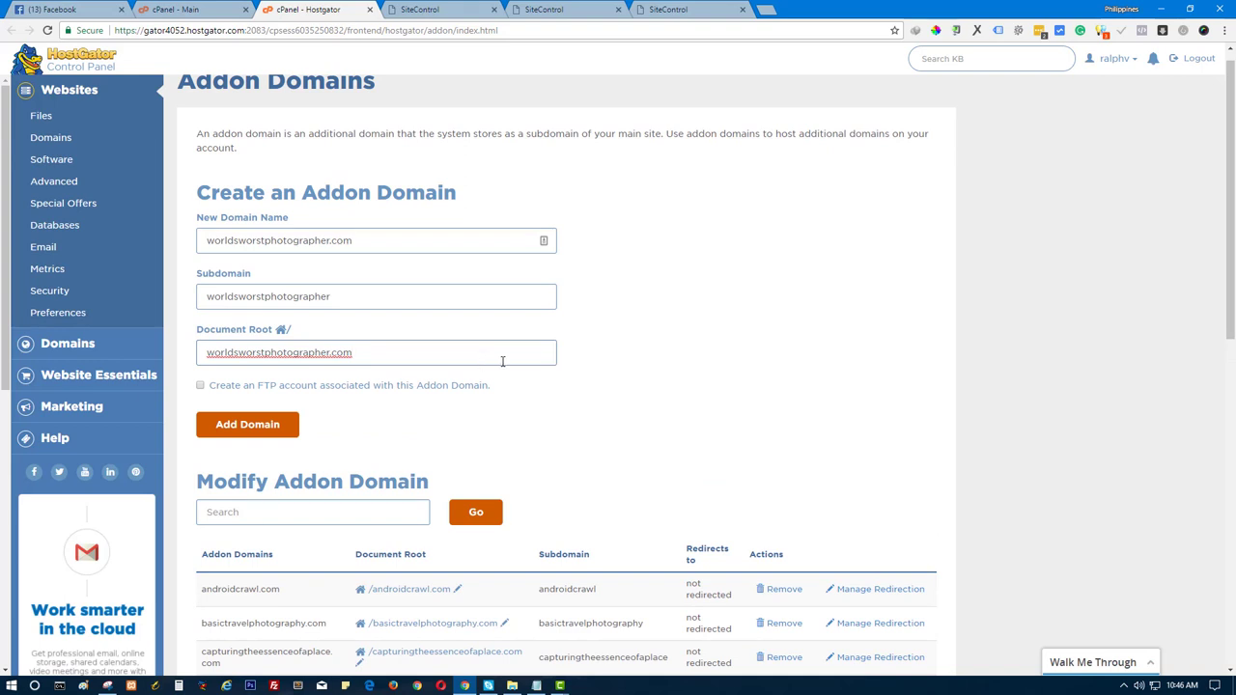
left_click_drag(1233, 224, 1233, 299)
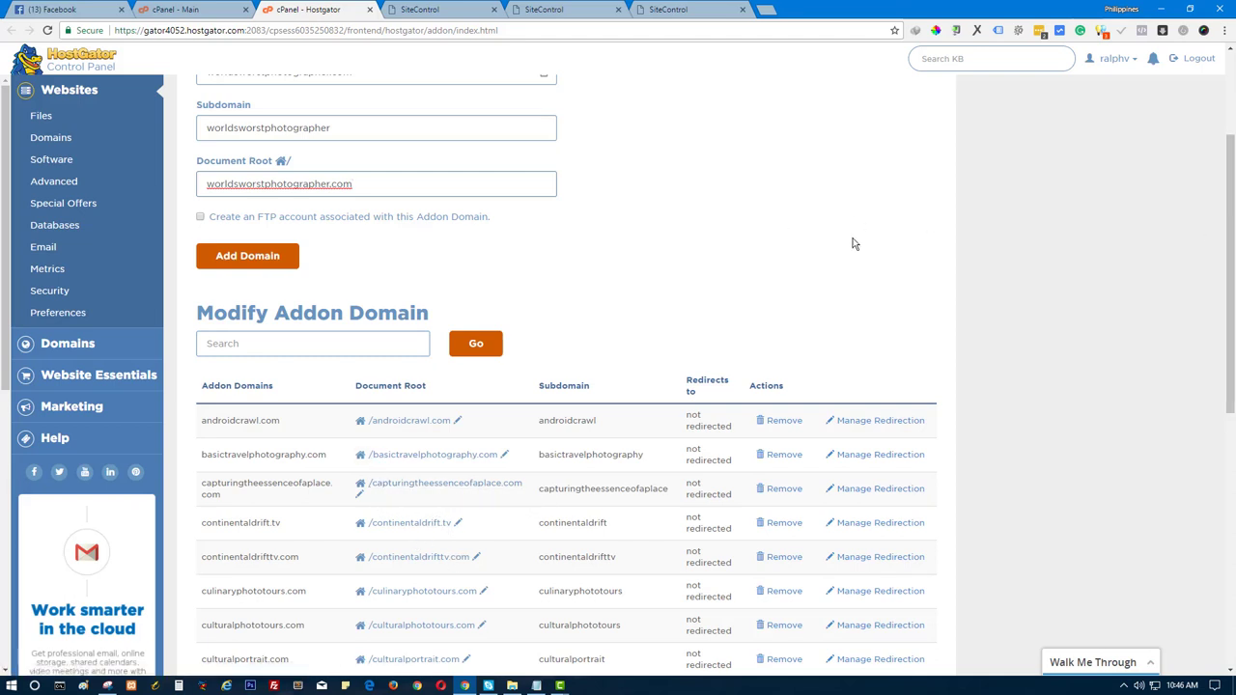
left_click_drag(1233, 259, 1233, 210)
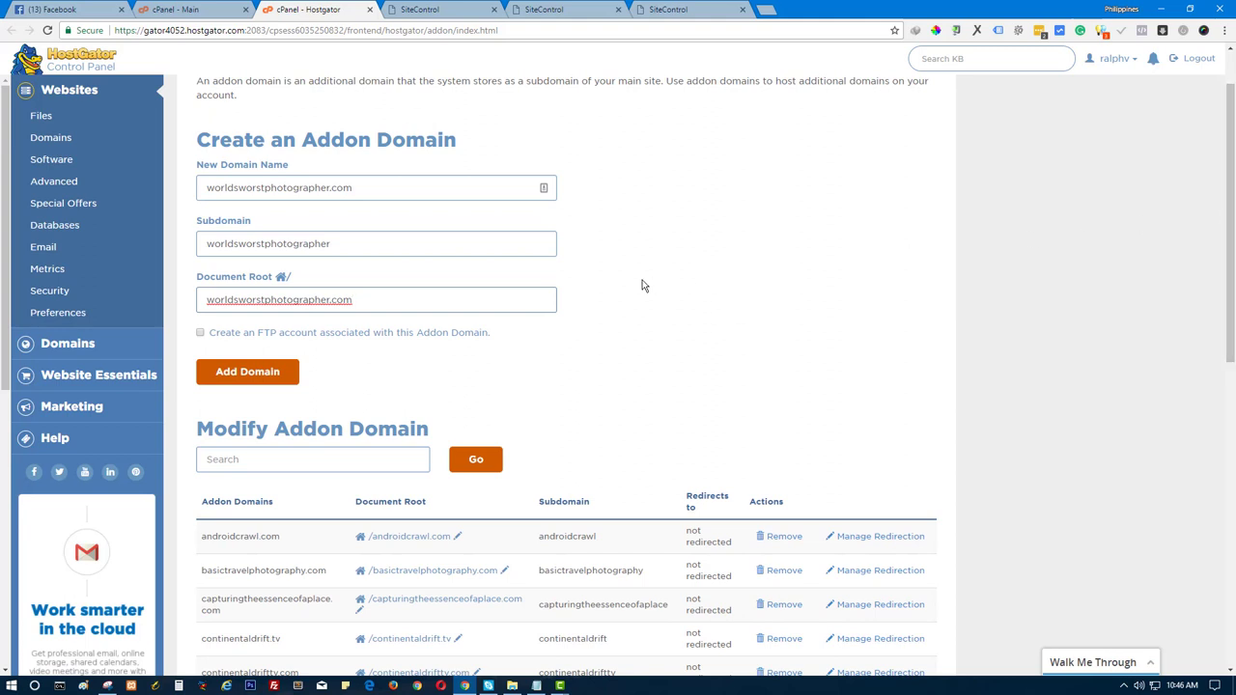
left_click(247, 376)
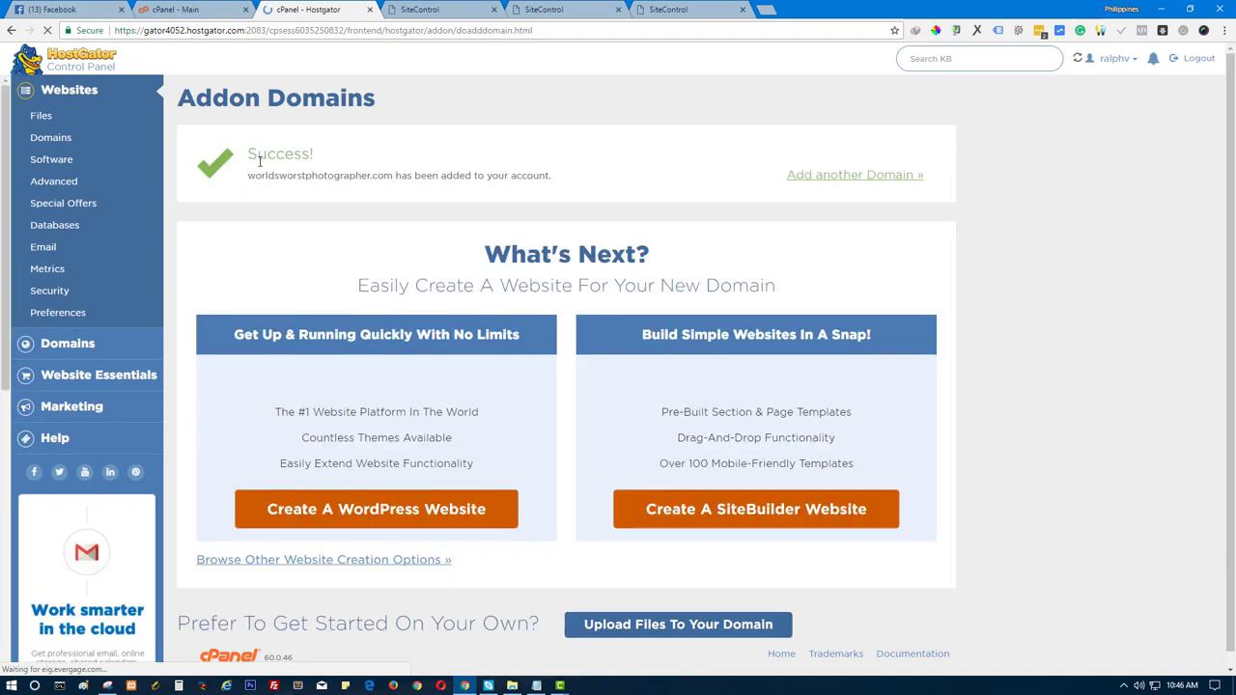
Step: Return to the addon domain form and search the page text for worldsworstphotographer.com
left_click_drag(327, 164, 257, 155)
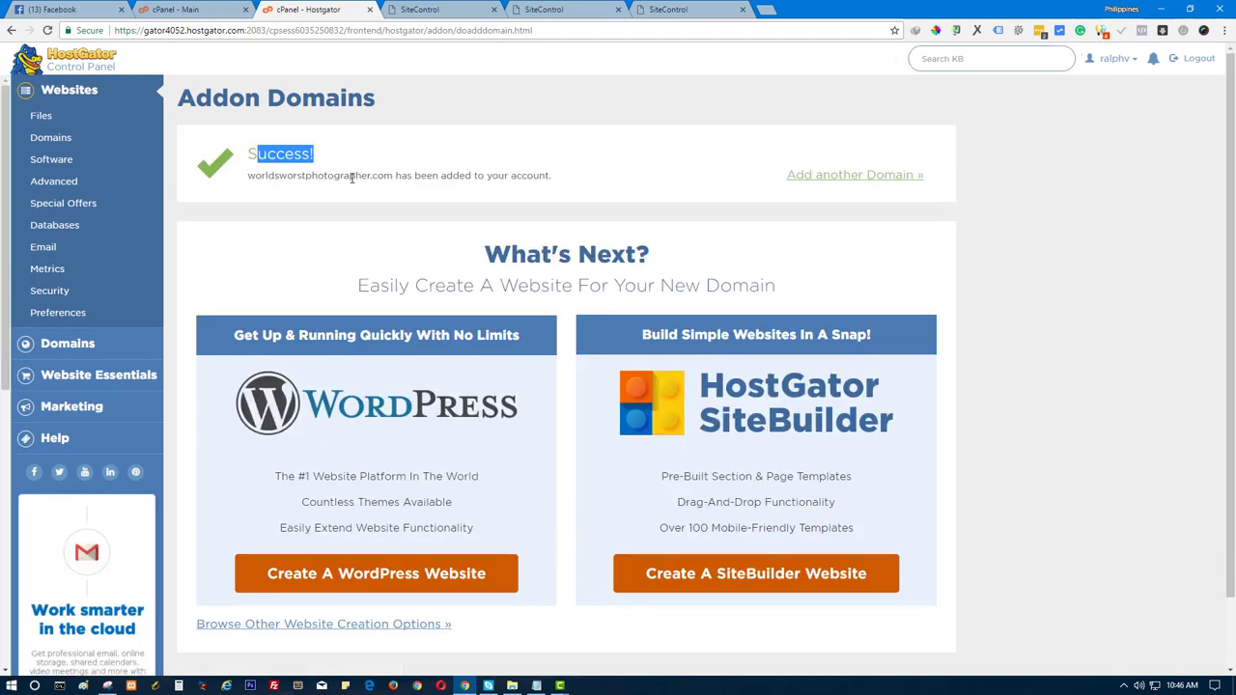
left_click(862, 177)
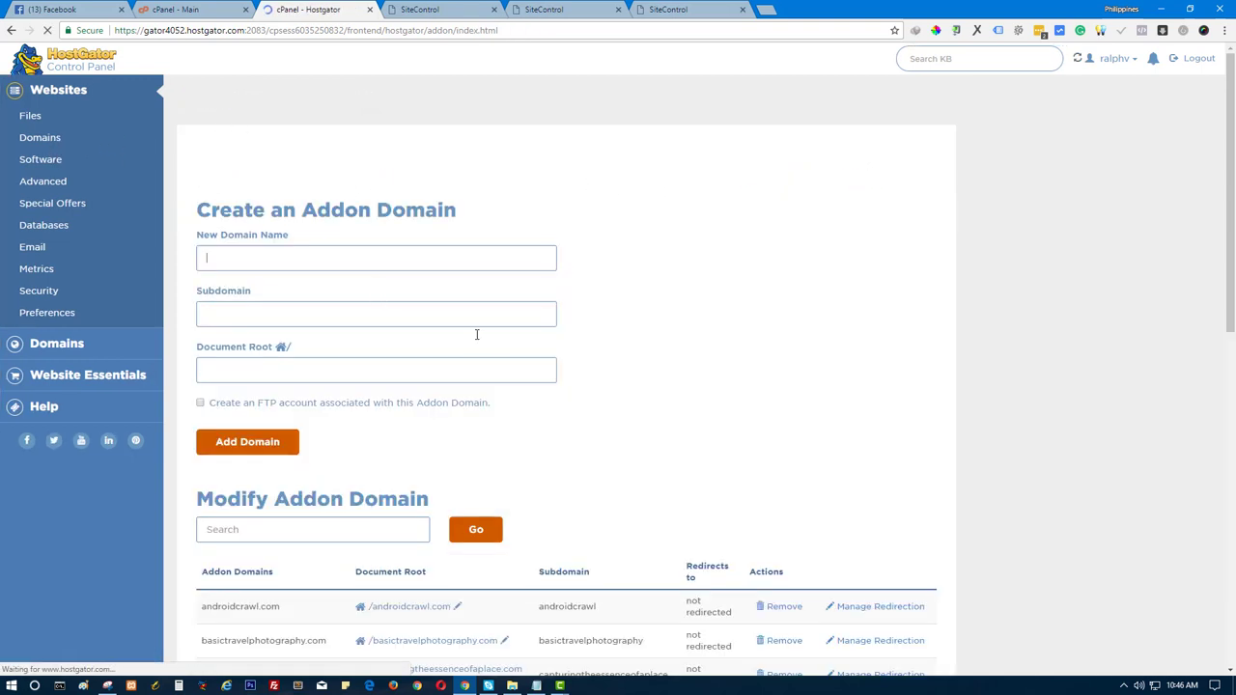
scroll(497, 353, "down", 3)
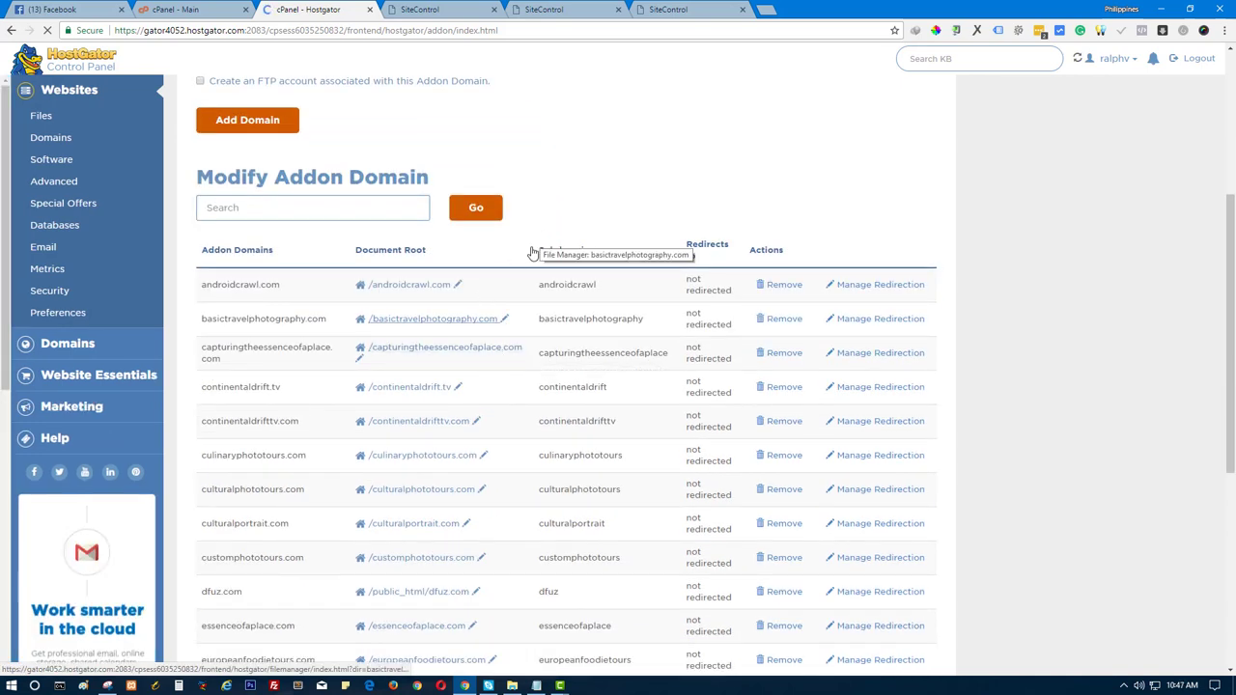
key("ctrl+f")
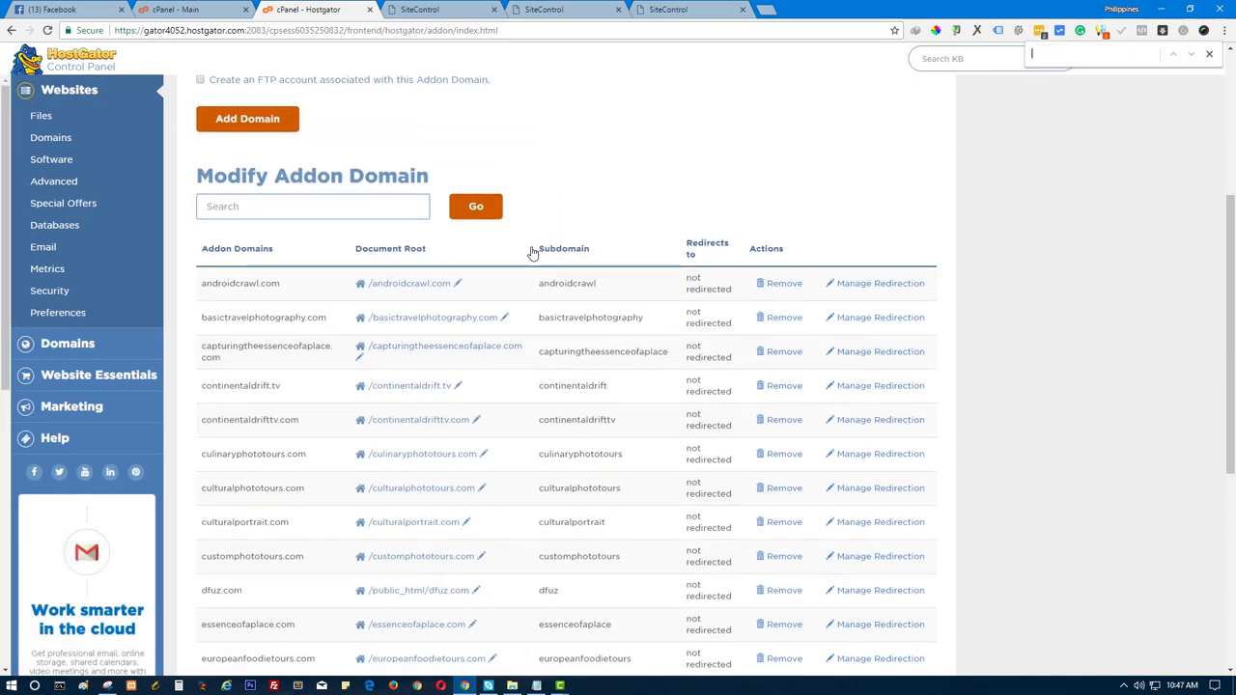
key("ctrl+v")
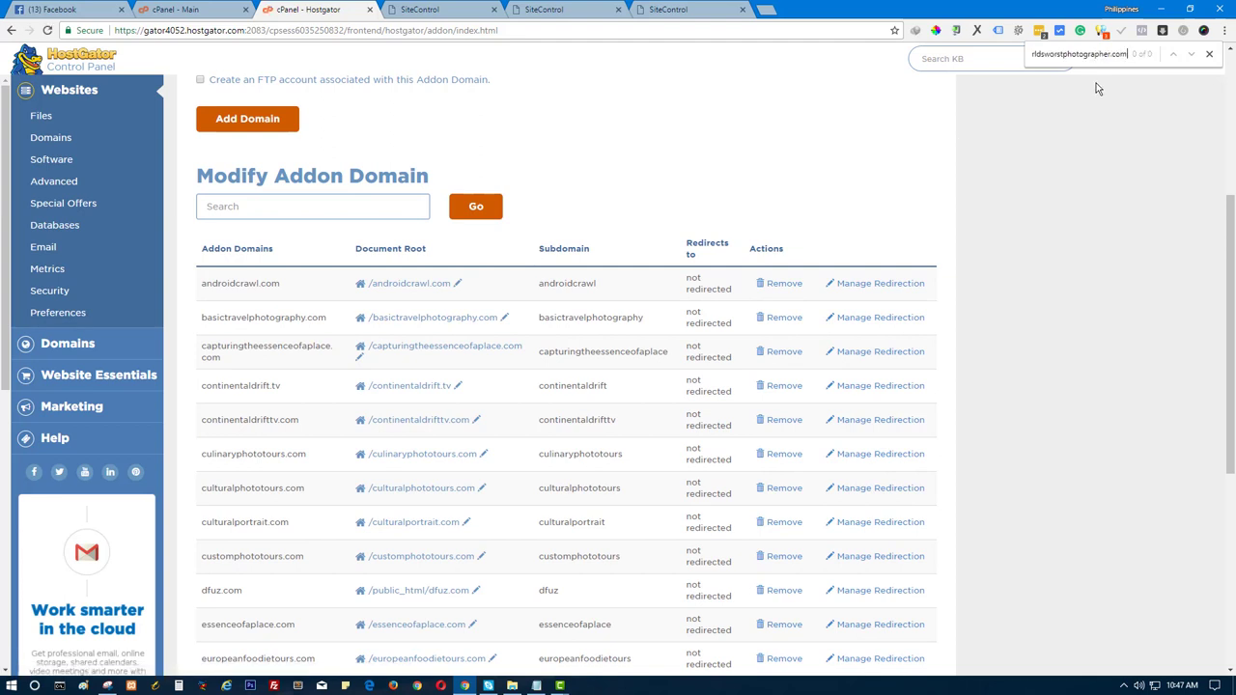
Step: Filter the list of existing addon domains by worldsworstphotographer.com
scroll(301, 222, "up", 3)
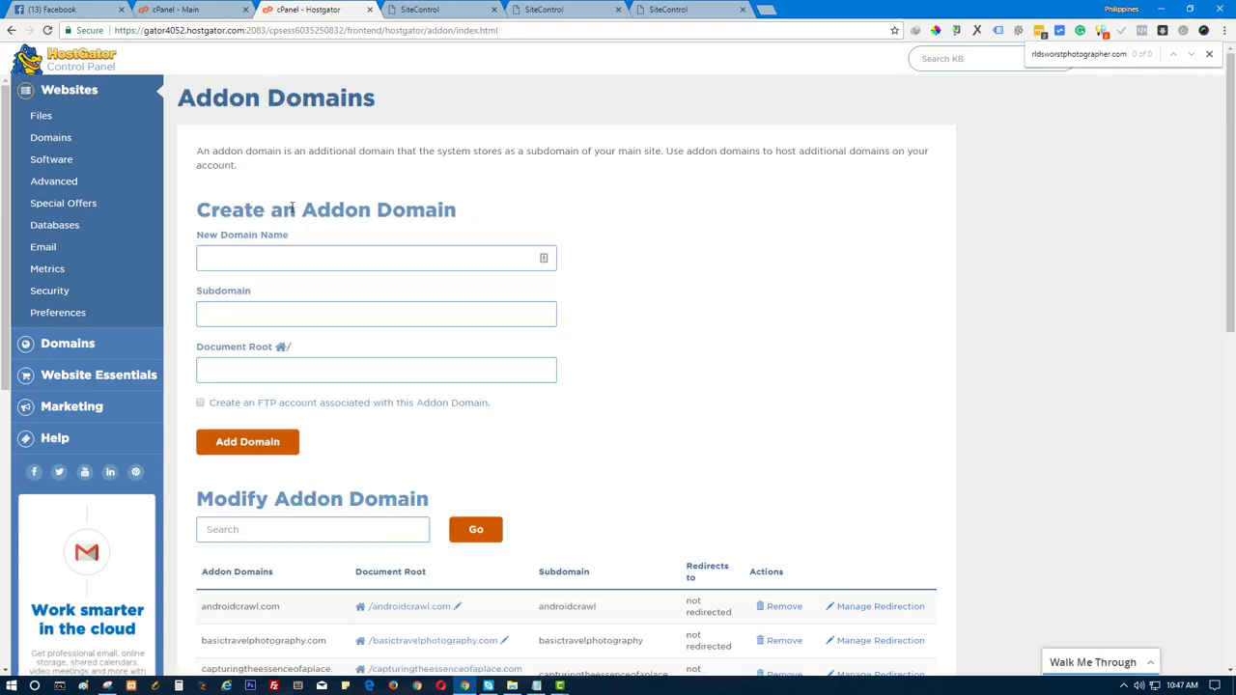
right_click(290, 208)
left_click(846, 250)
scroll(896, 279, "down", 4)
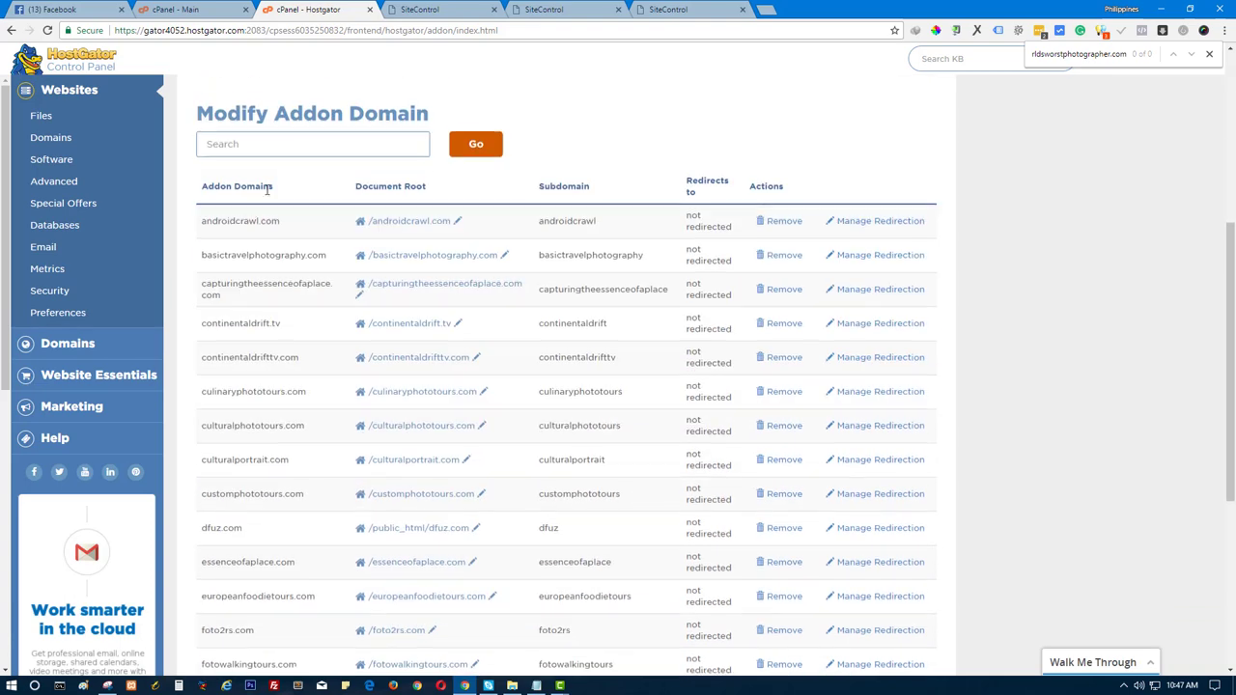
right_click(257, 137)
left_click(288, 211)
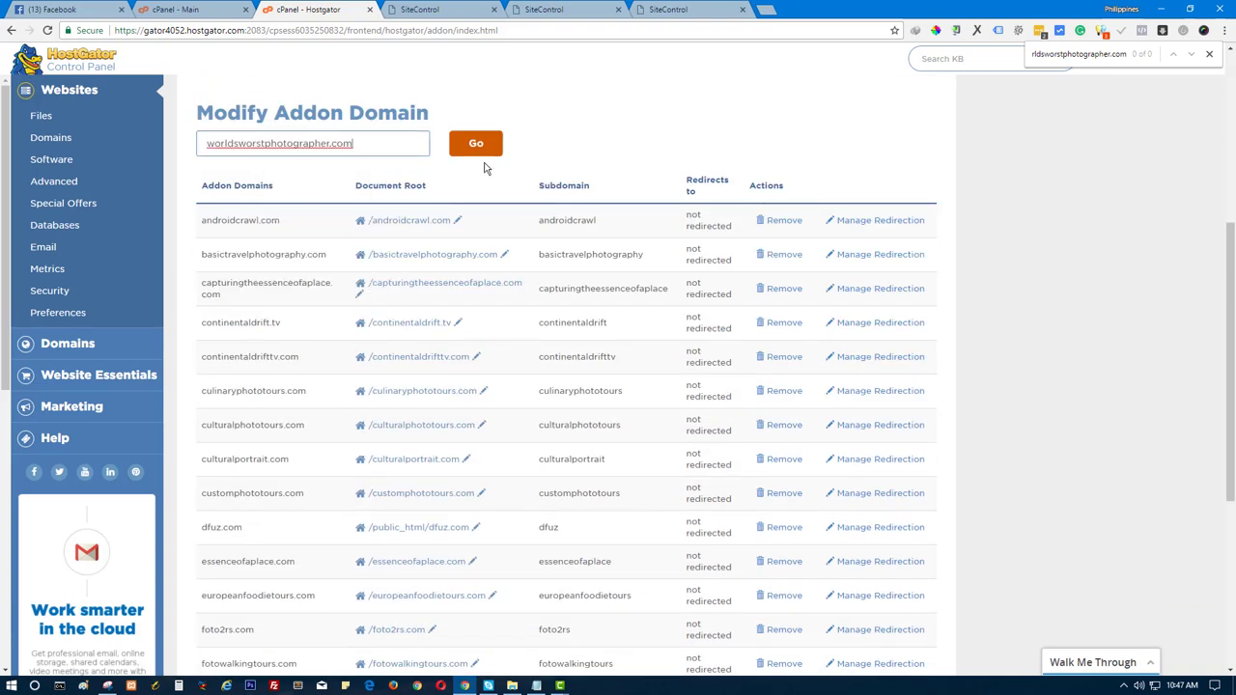
left_click(486, 159)
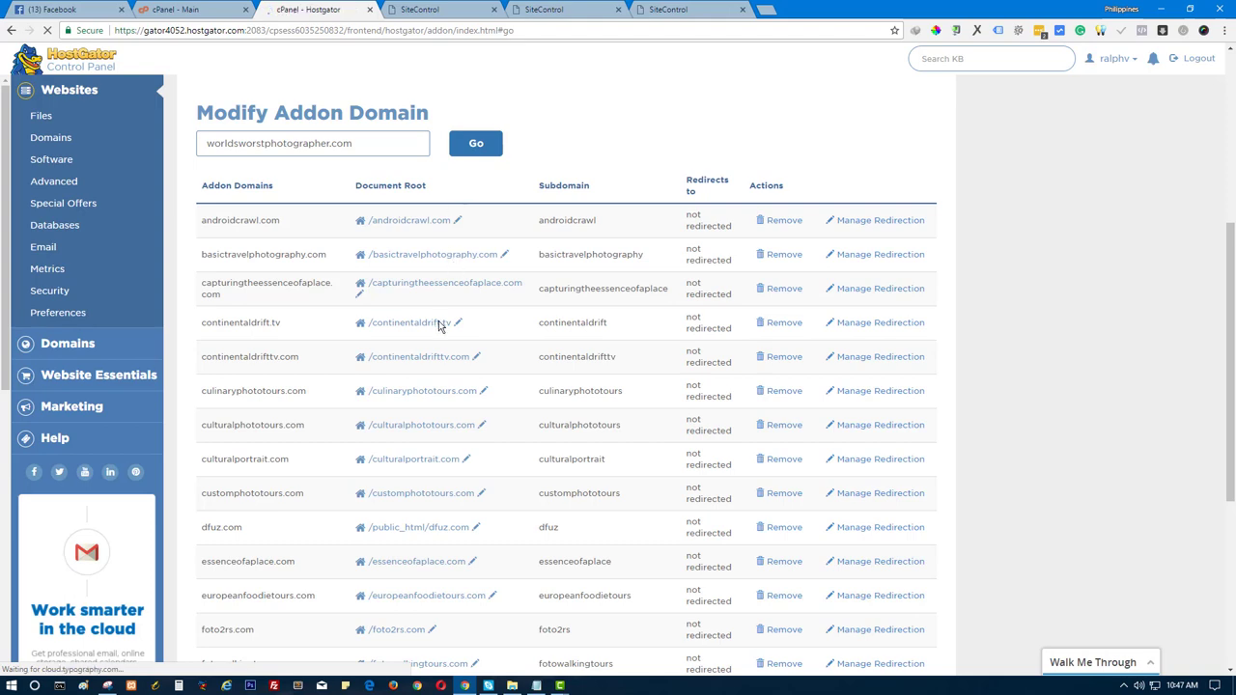
scroll(408, 571, "down", 1)
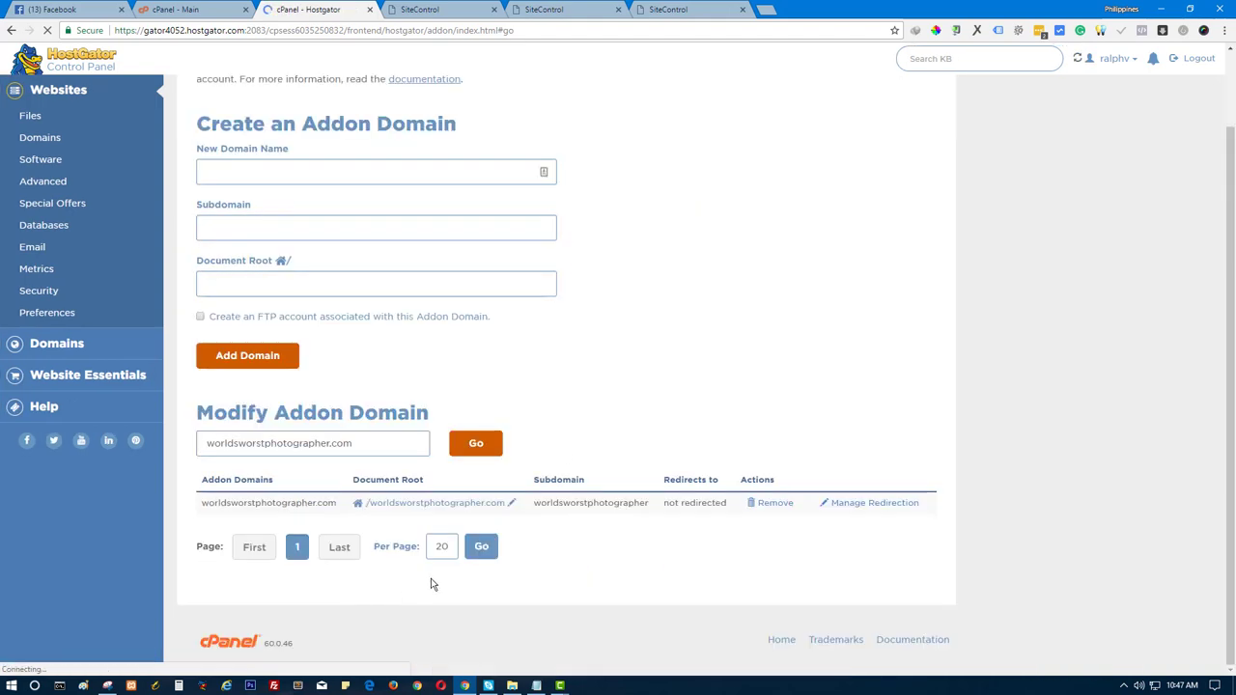
Step: Open the document root folder of worldsworstphotographer.com in a new browser tab
right_click(447, 510)
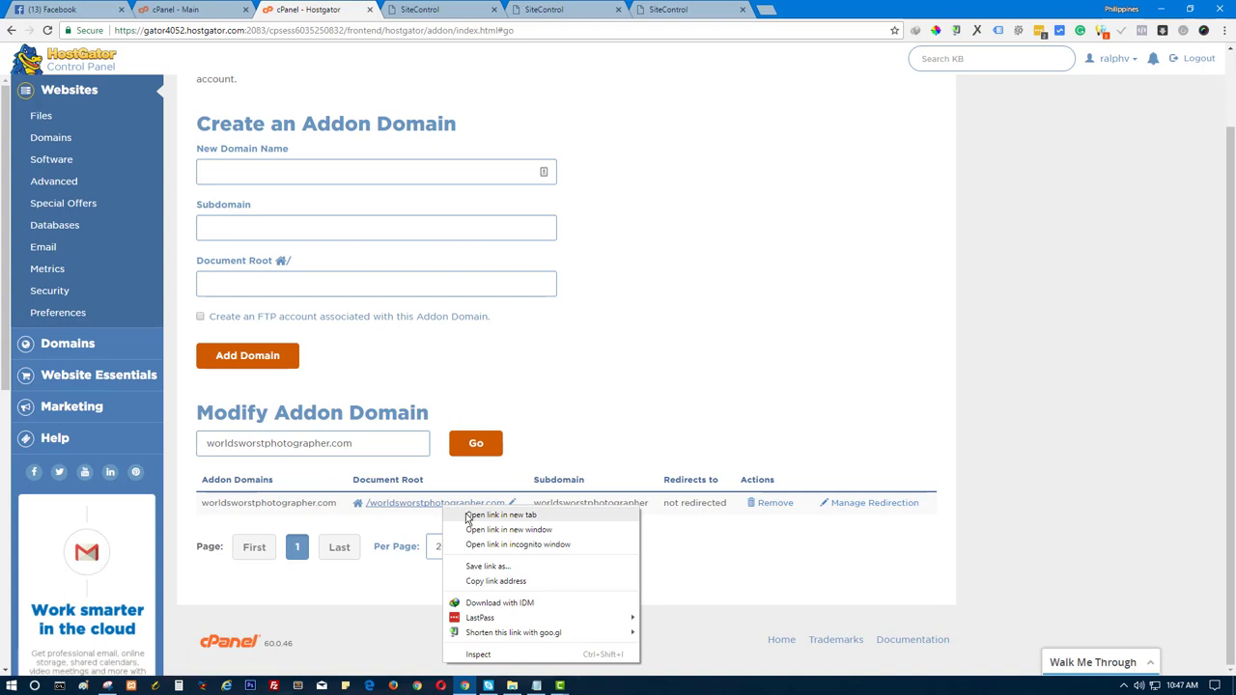
left_click(467, 514)
left_click(453, 7)
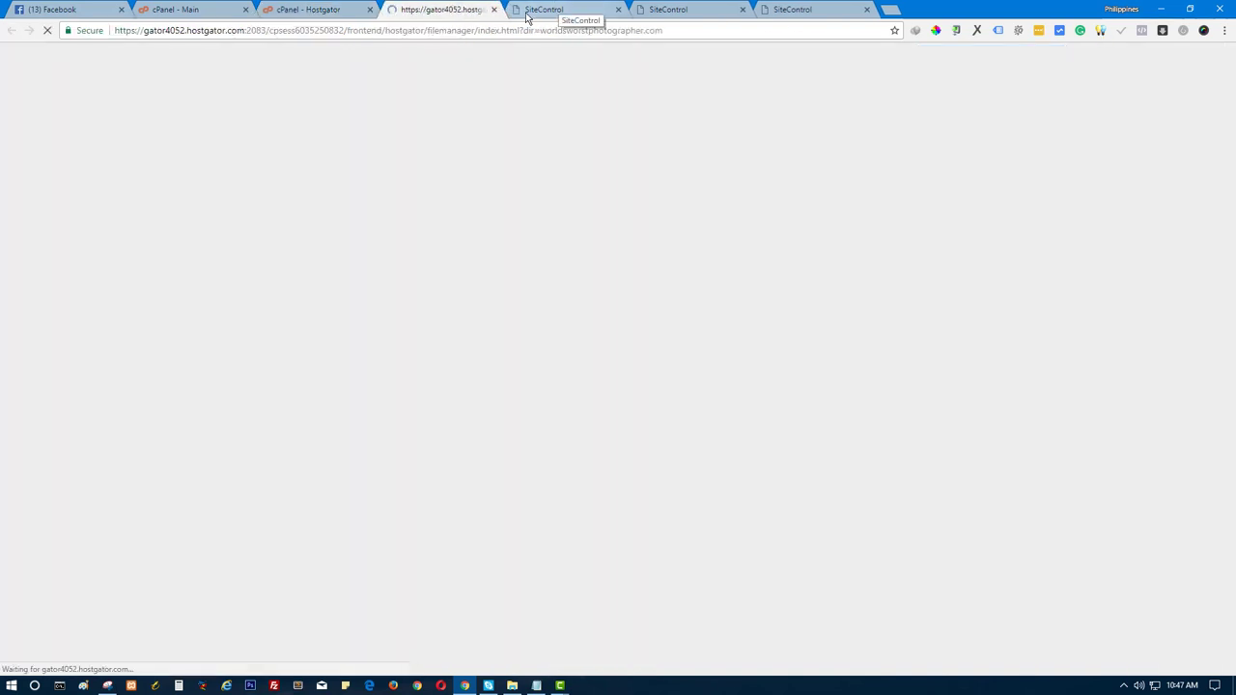
Step: Load worldsworstphotographer.com in a new tab and compare it with the domain's name server settings in Hostway SiteControl
key("ctrl+t")
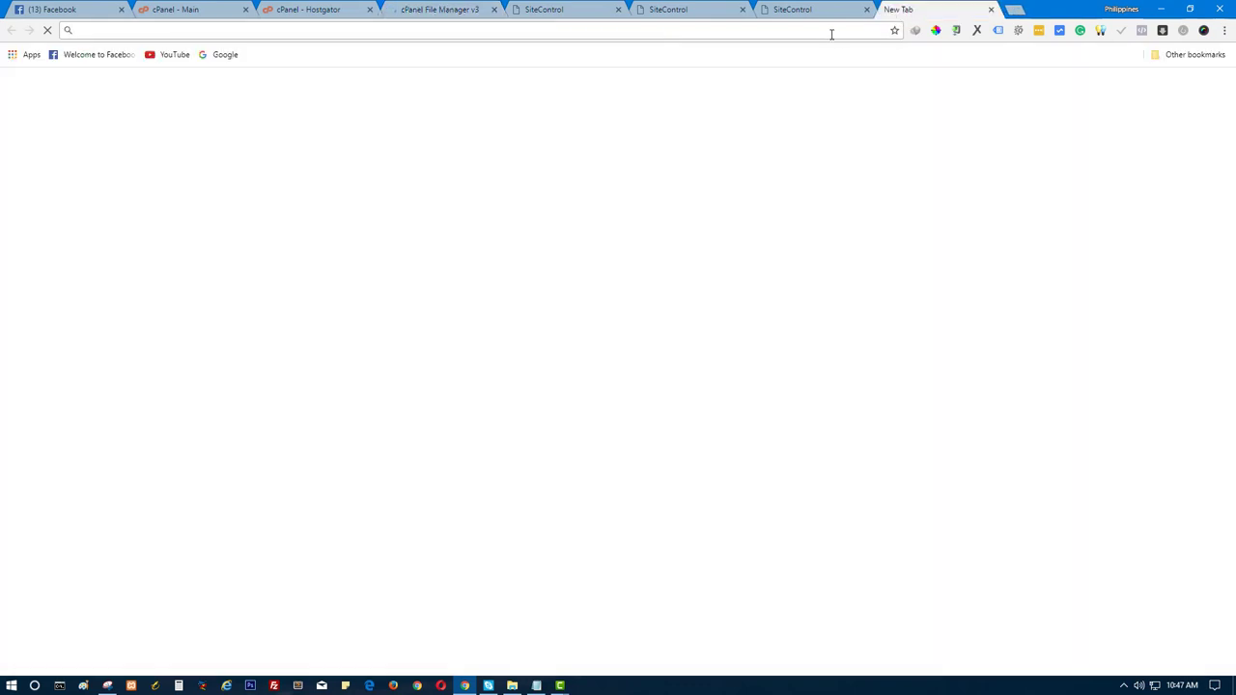
right_click(830, 33)
left_click(863, 110)
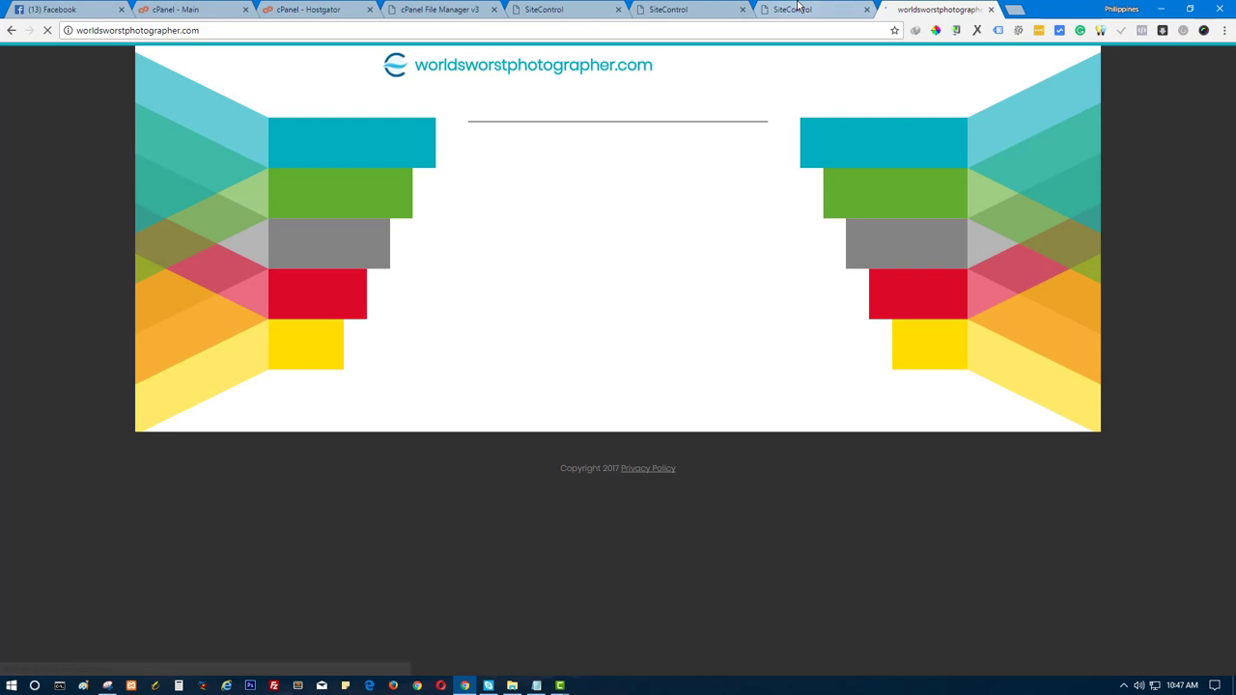
left_click(792, 9)
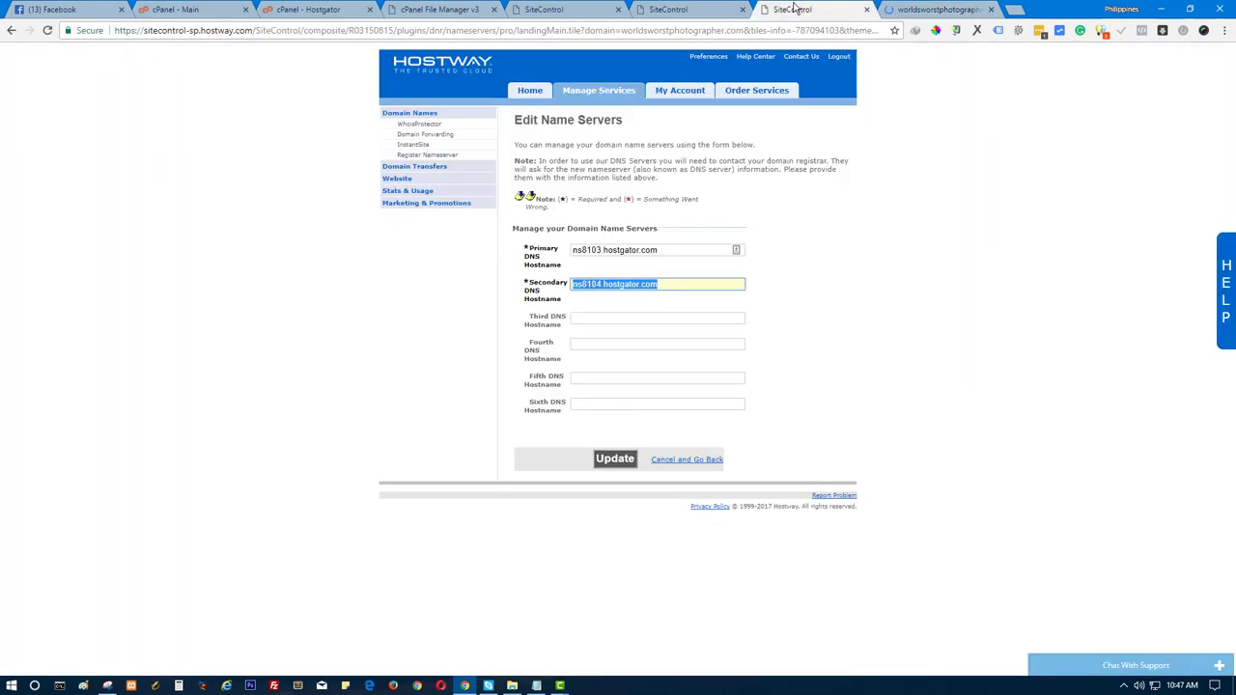
left_click(674, 9)
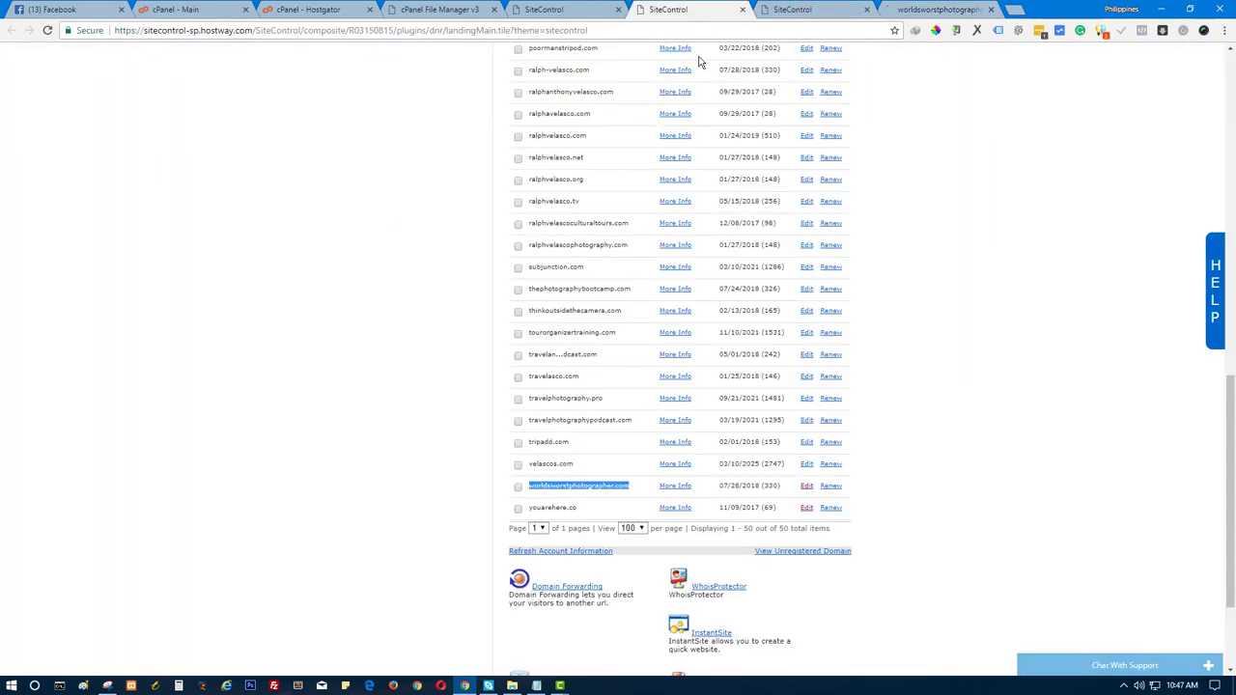
left_click(953, 9)
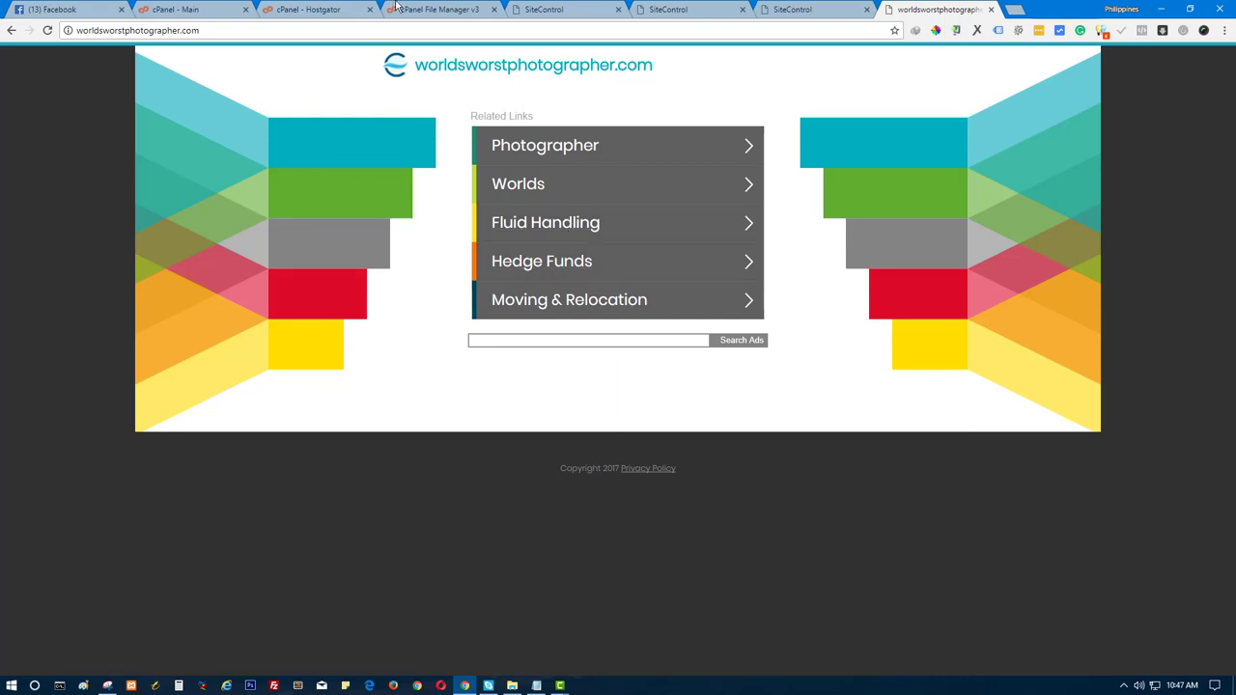
Step: Create a new file named index.html in the worldsworstphotographer.com folder of the cPanel File Manager
left_click(425, 9)
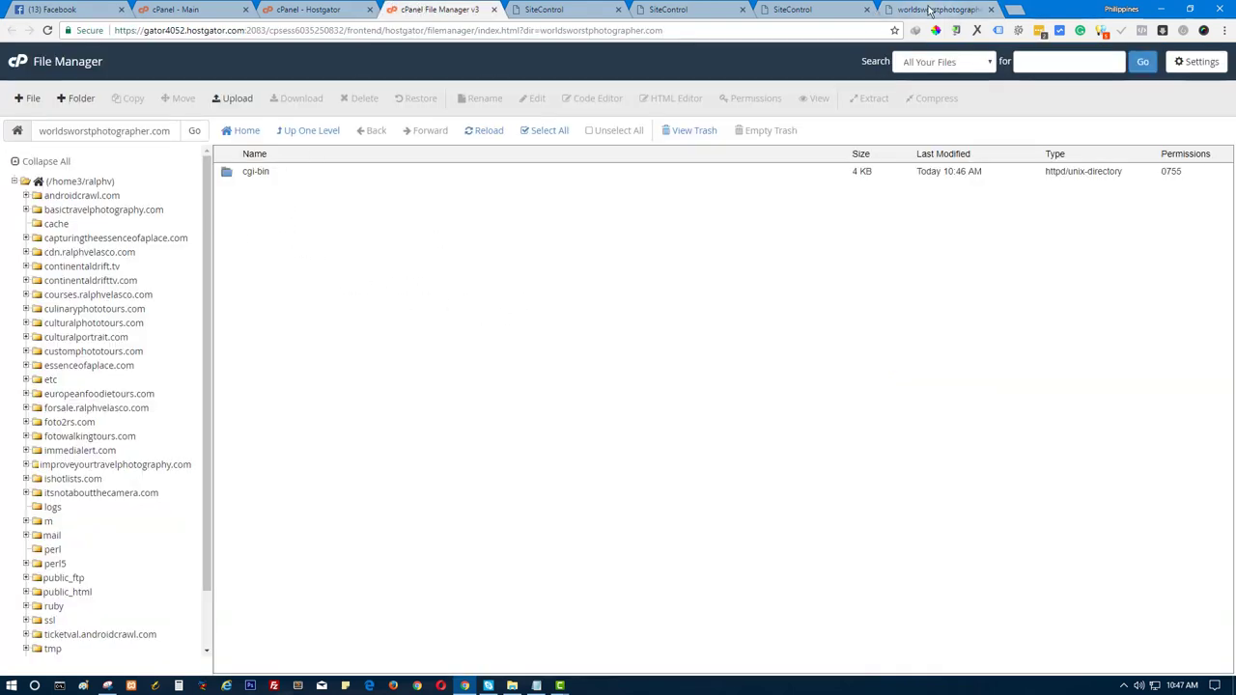
left_click(26, 99)
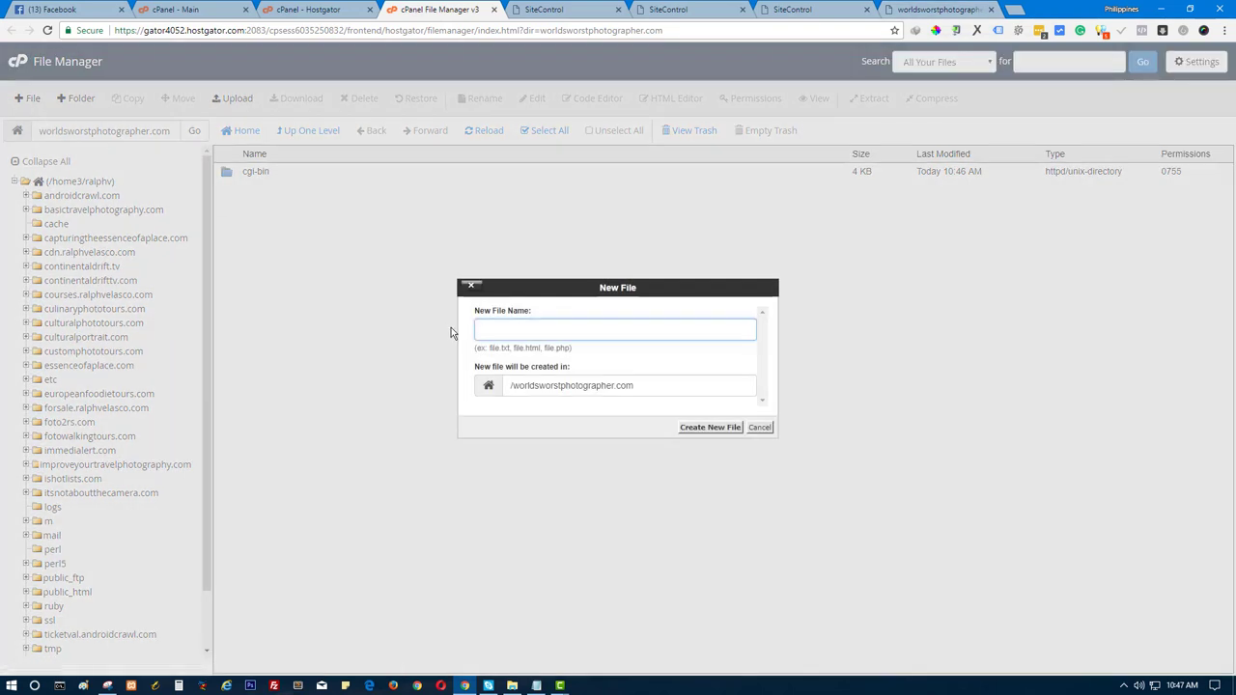
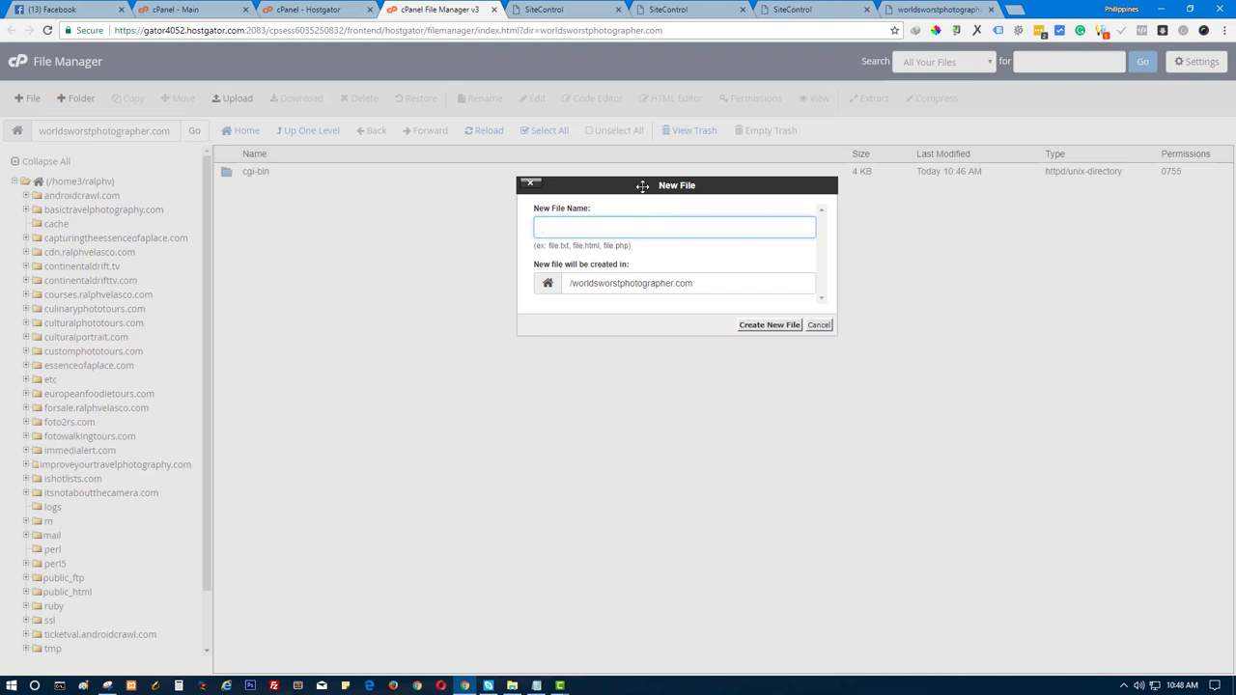
left_click(850, 10)
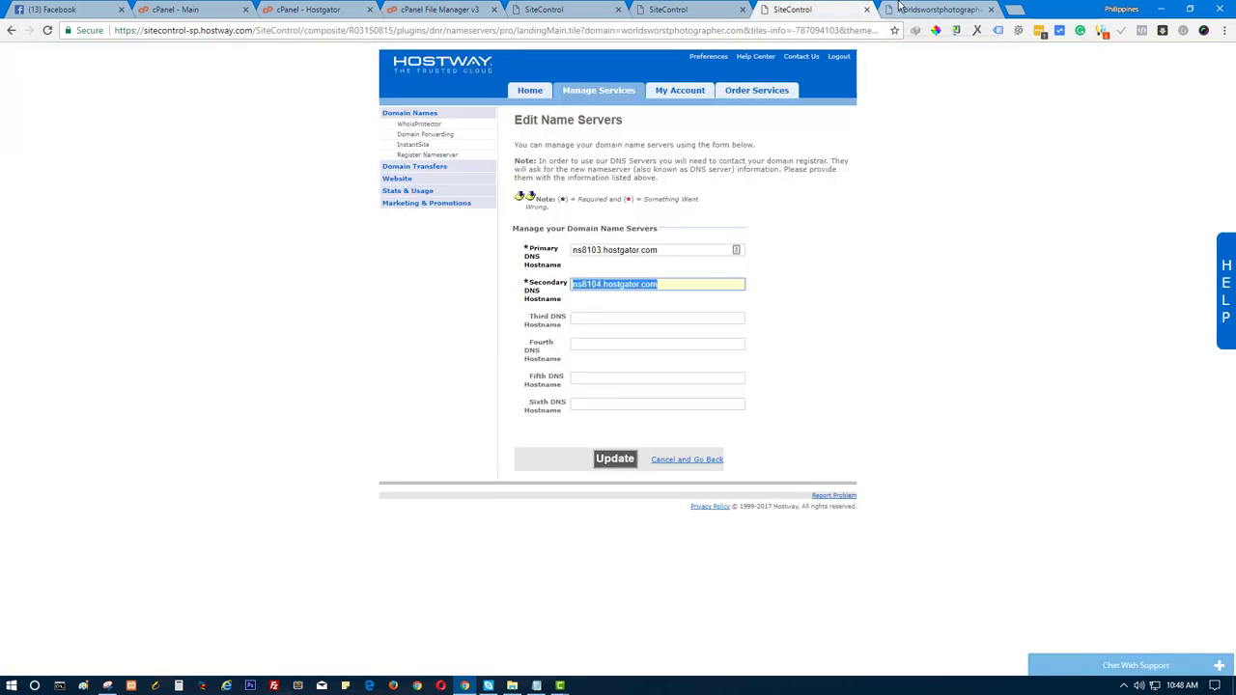
left_click(898, 8)
left_click(412, 9)
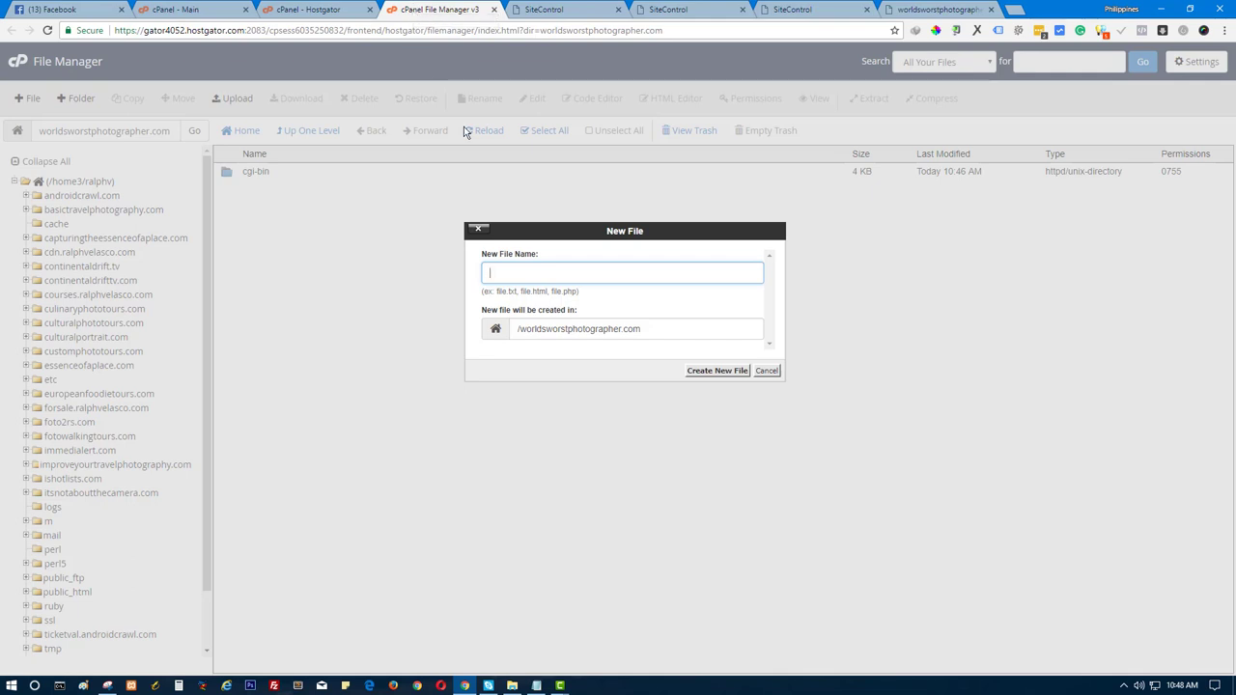
left_click(937, 9)
left_click(820, 8)
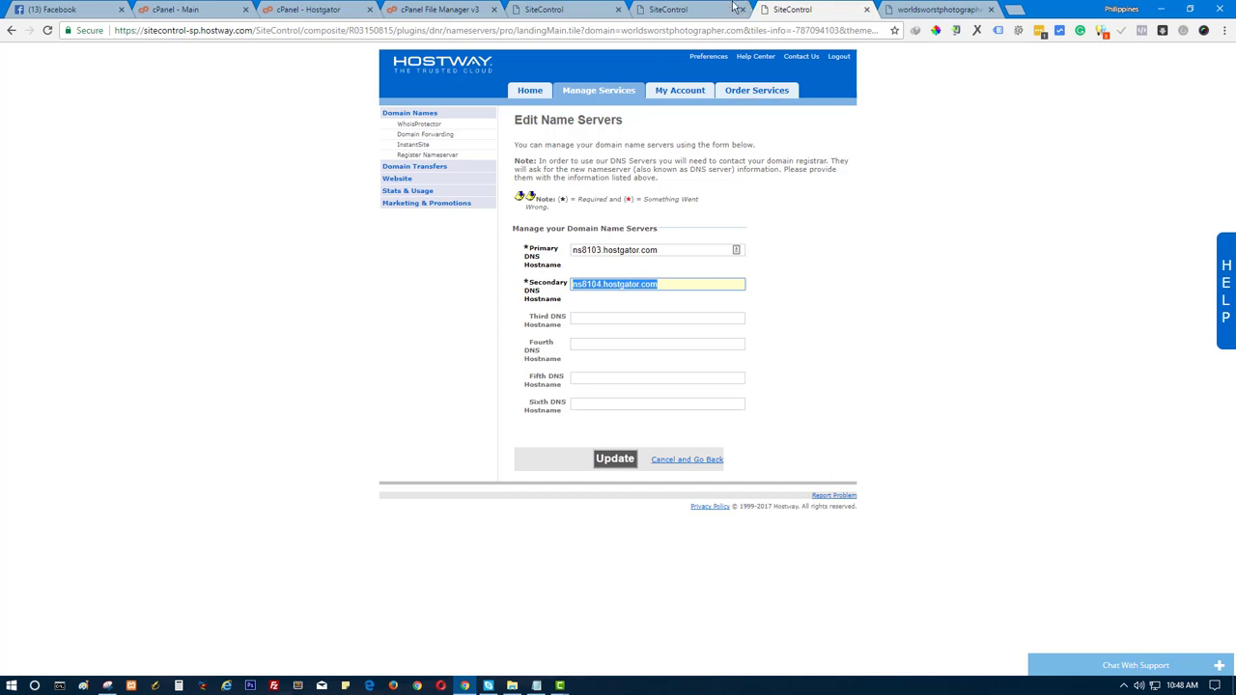
left_click(367, 9)
left_click(417, 9)
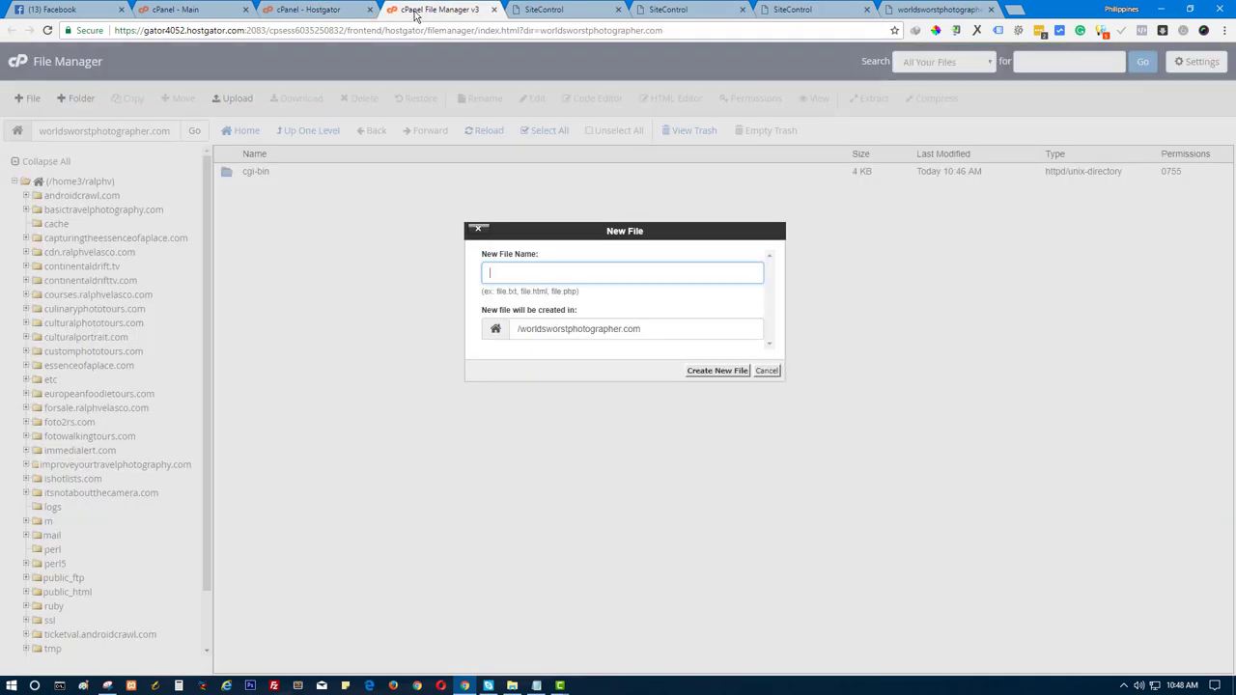
type("index.html")
left_click(703, 374)
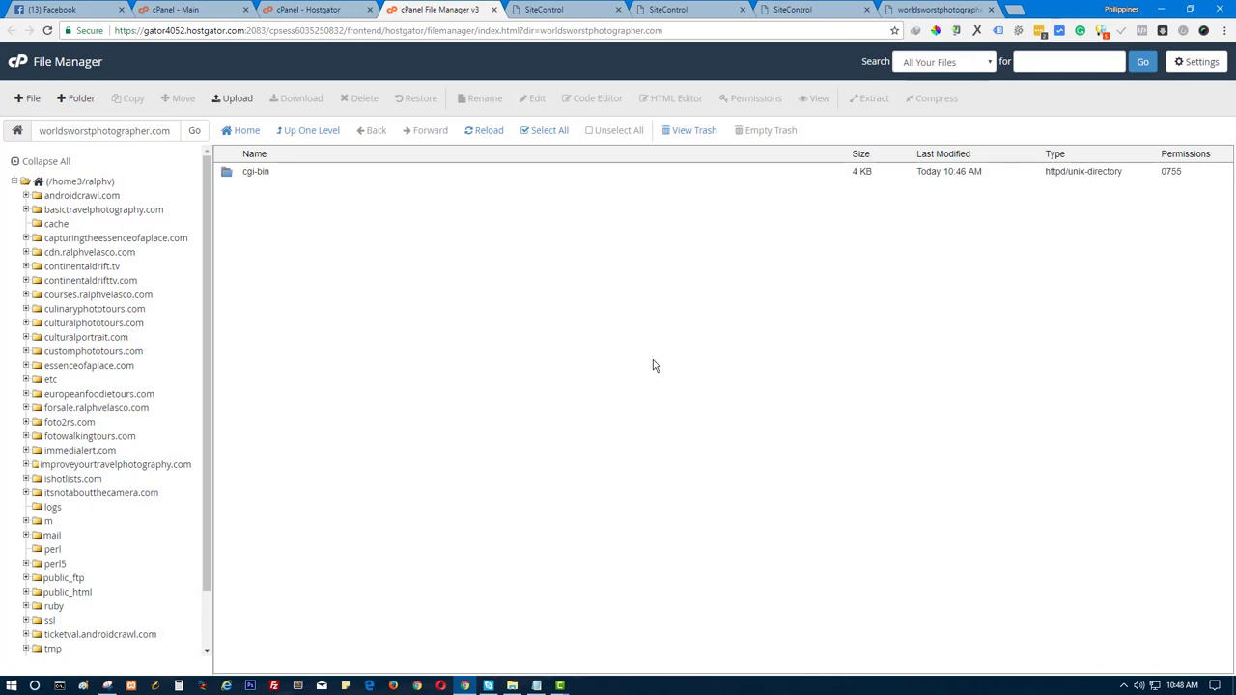
Step: Open the new index.html file in the Code Editor
right_click(225, 191)
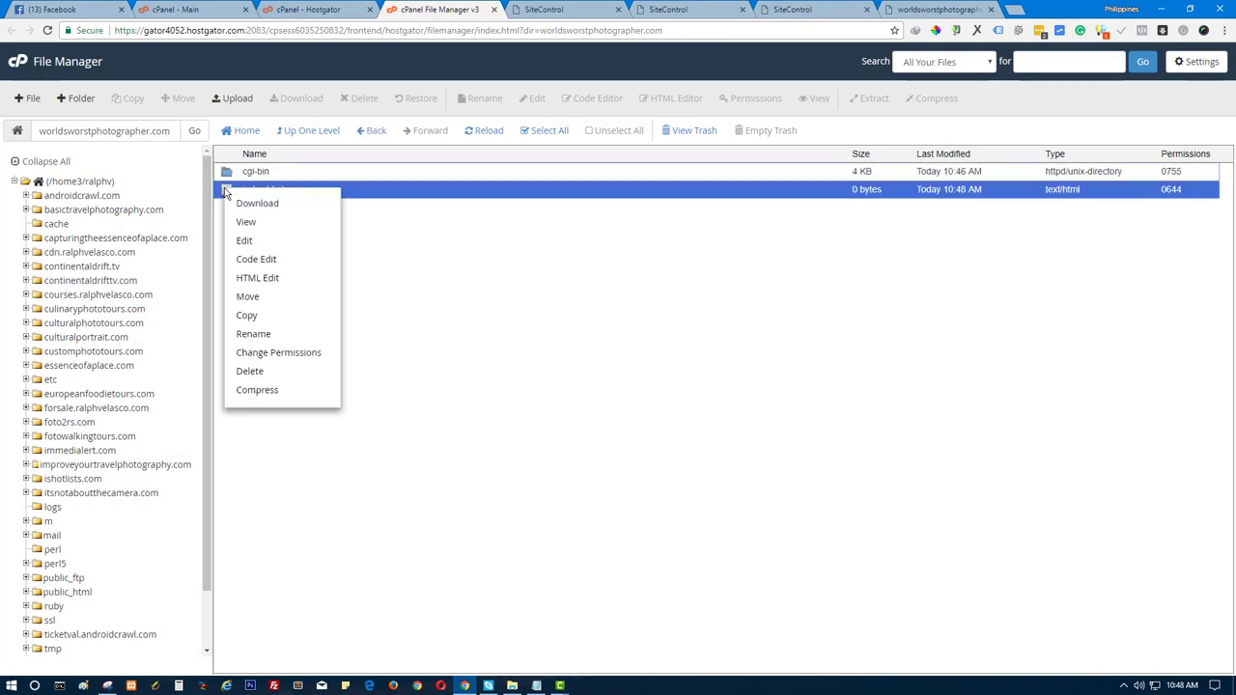
left_click(448, 204)
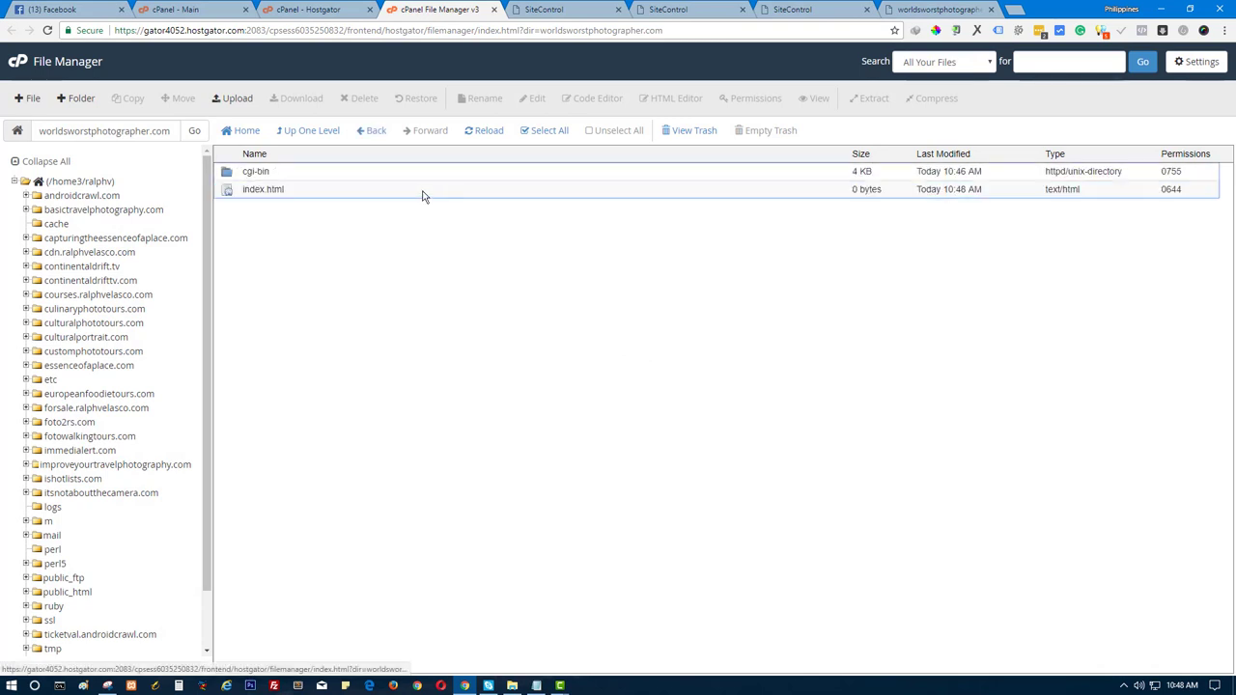
left_click(266, 191)
left_click(597, 98)
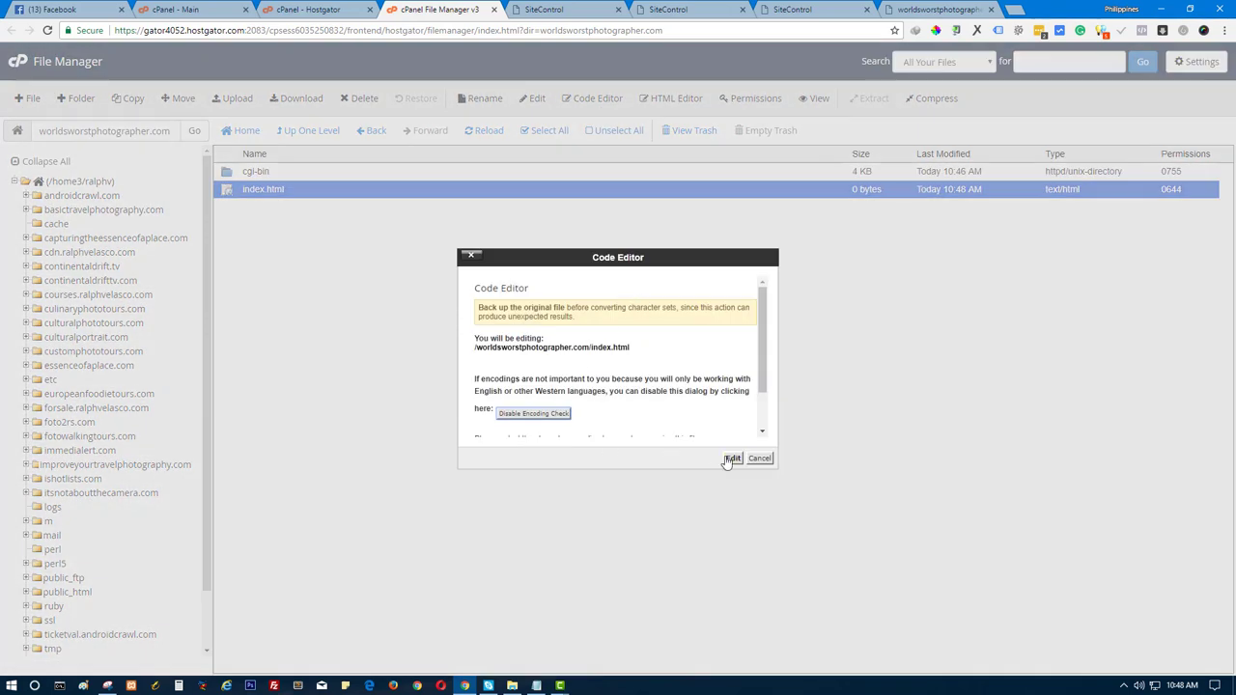
left_click(731, 459)
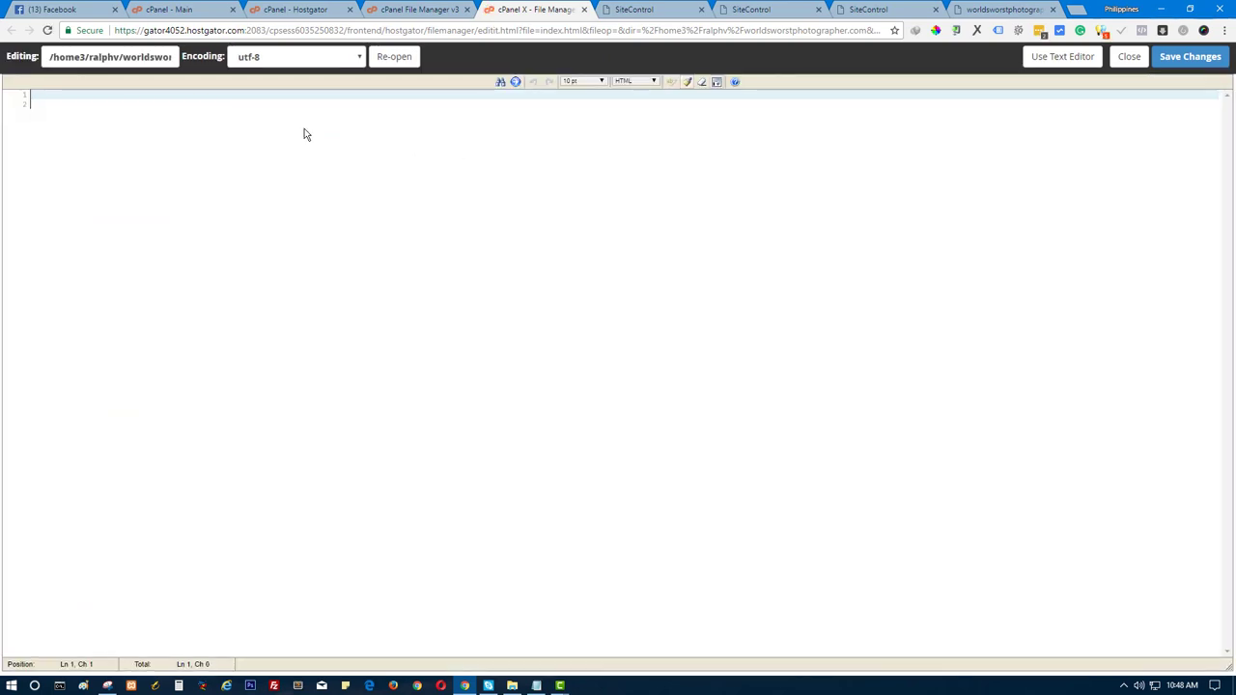
Step: Enter "<h1> This is a new added Domain from My Hostgator Hosting Provider</h1>" in index.html, save it and close the editor
type("<h1")
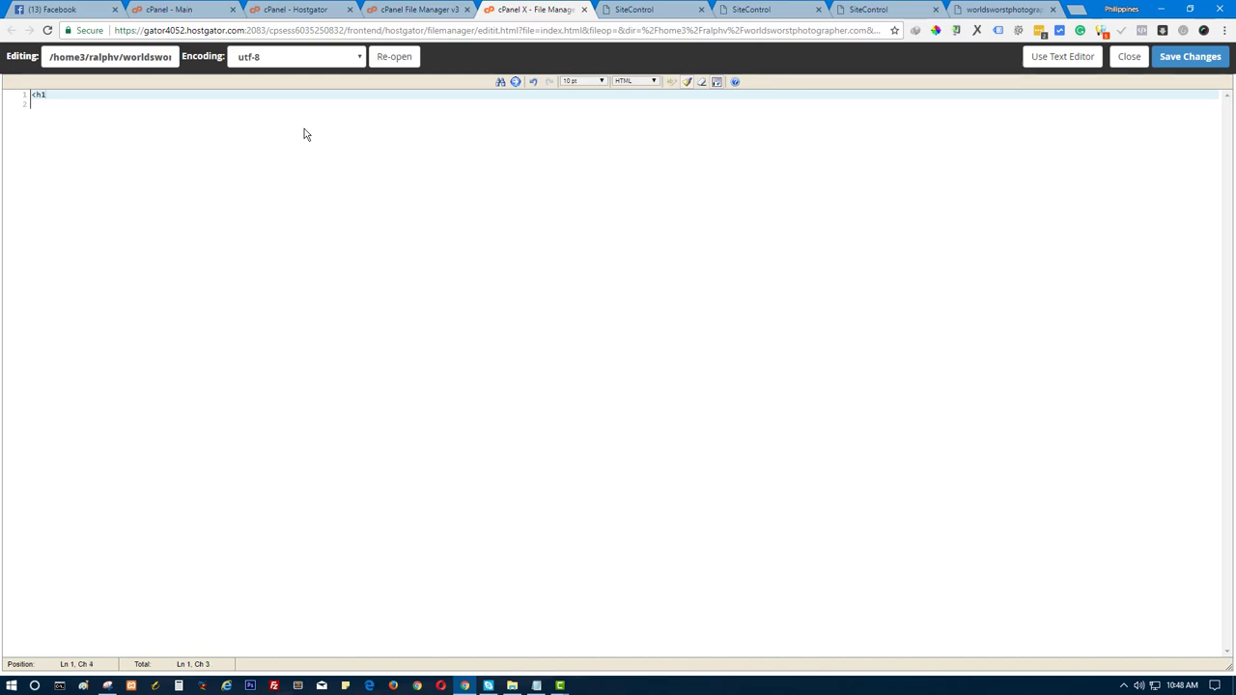
type("> This is a new added Domain")
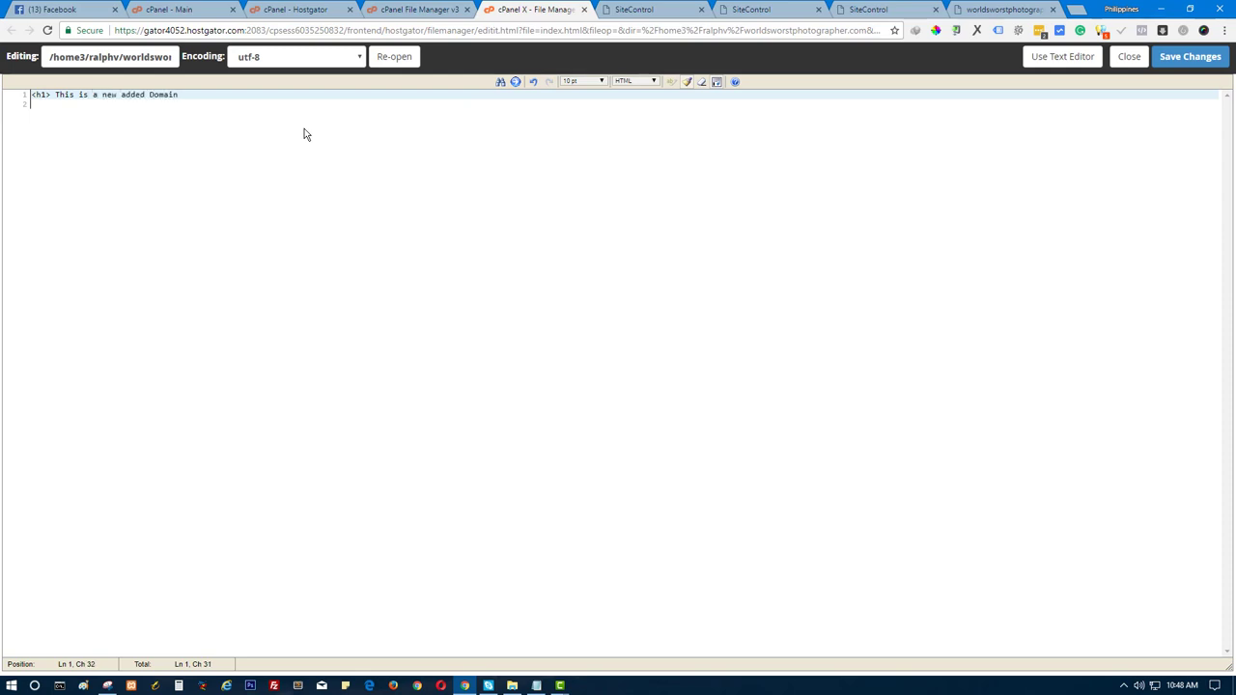
type("fro")
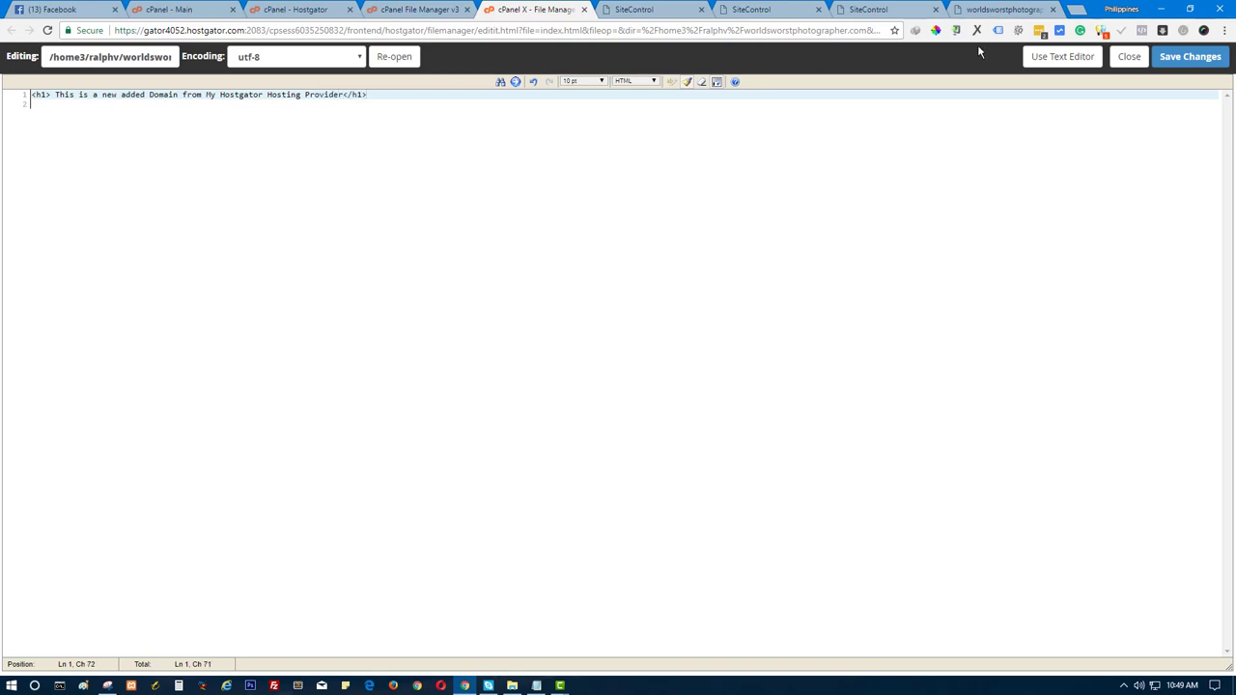
left_click(1193, 56)
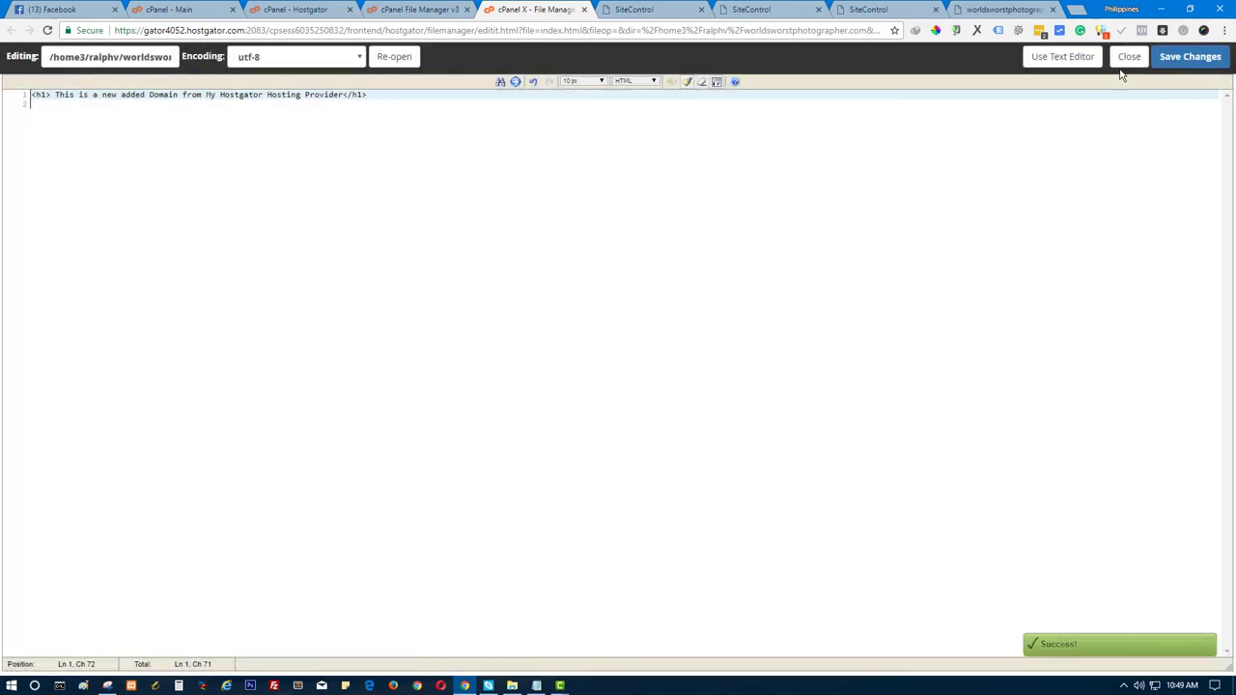
left_click(1128, 56)
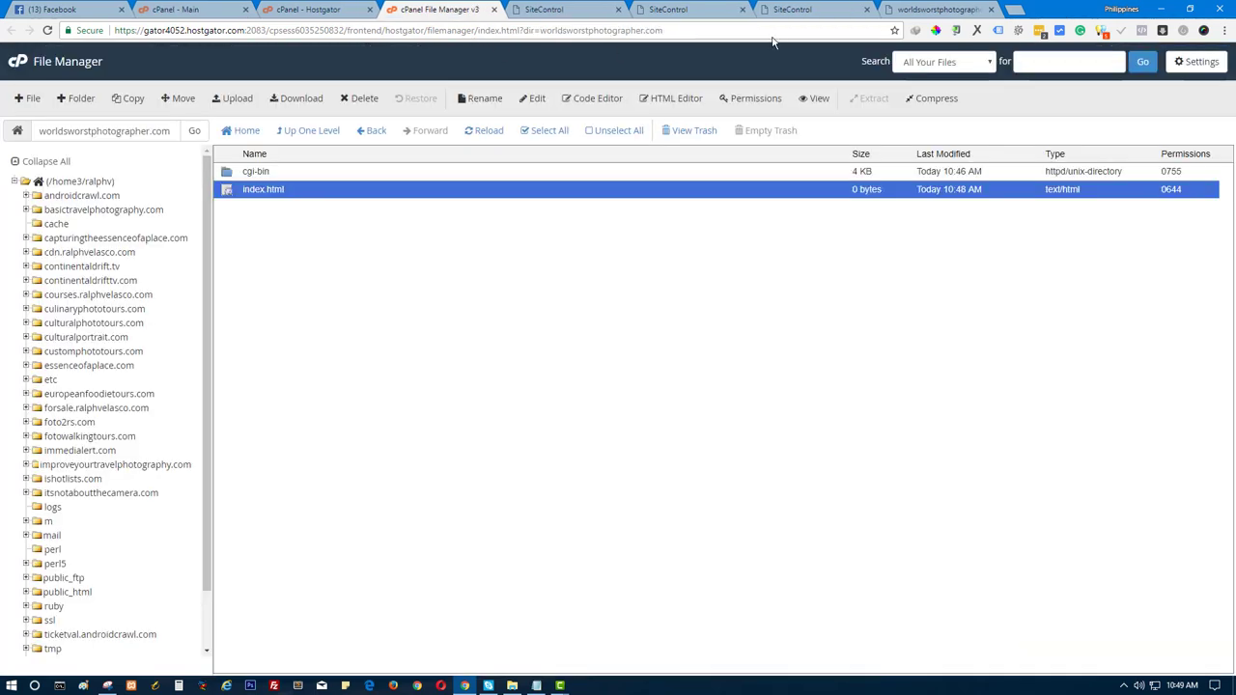
Step: Reload worldsworstphotographer.com and compare the page it serves with the index.html file in its File Manager folder
left_click(935, 8)
left_click(557, 8)
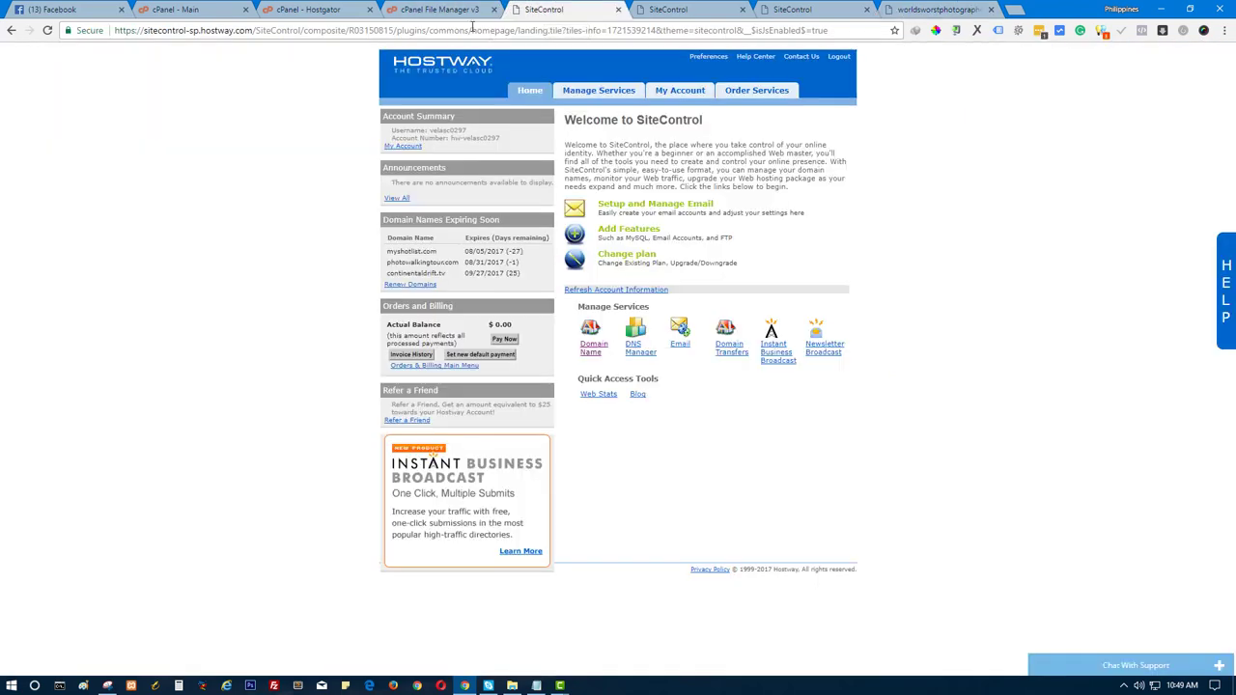
left_click(441, 12)
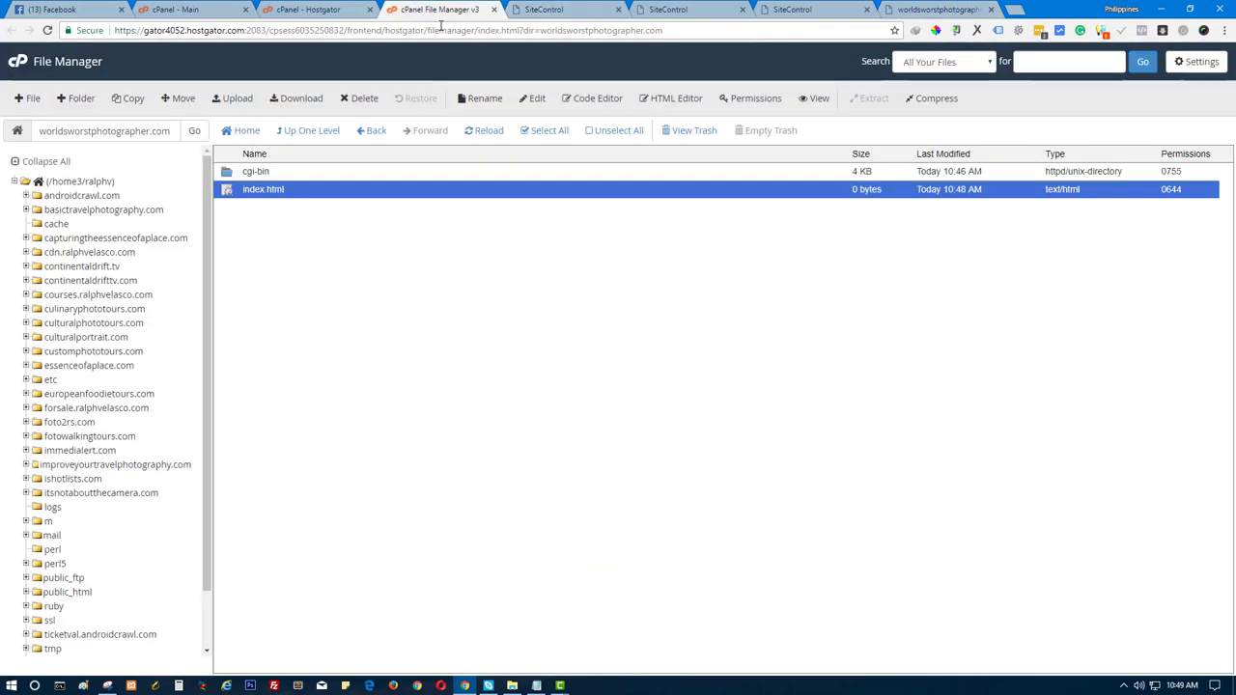
left_click(960, 8)
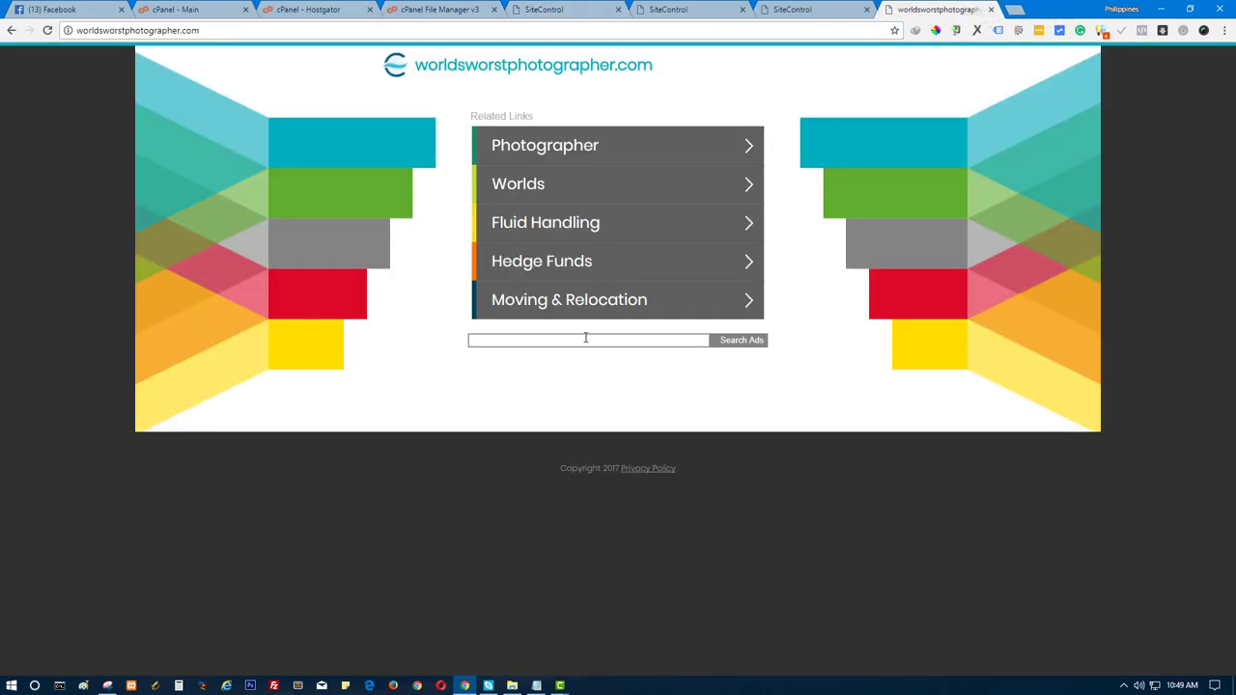
left_click(749, 25)
key("Return")
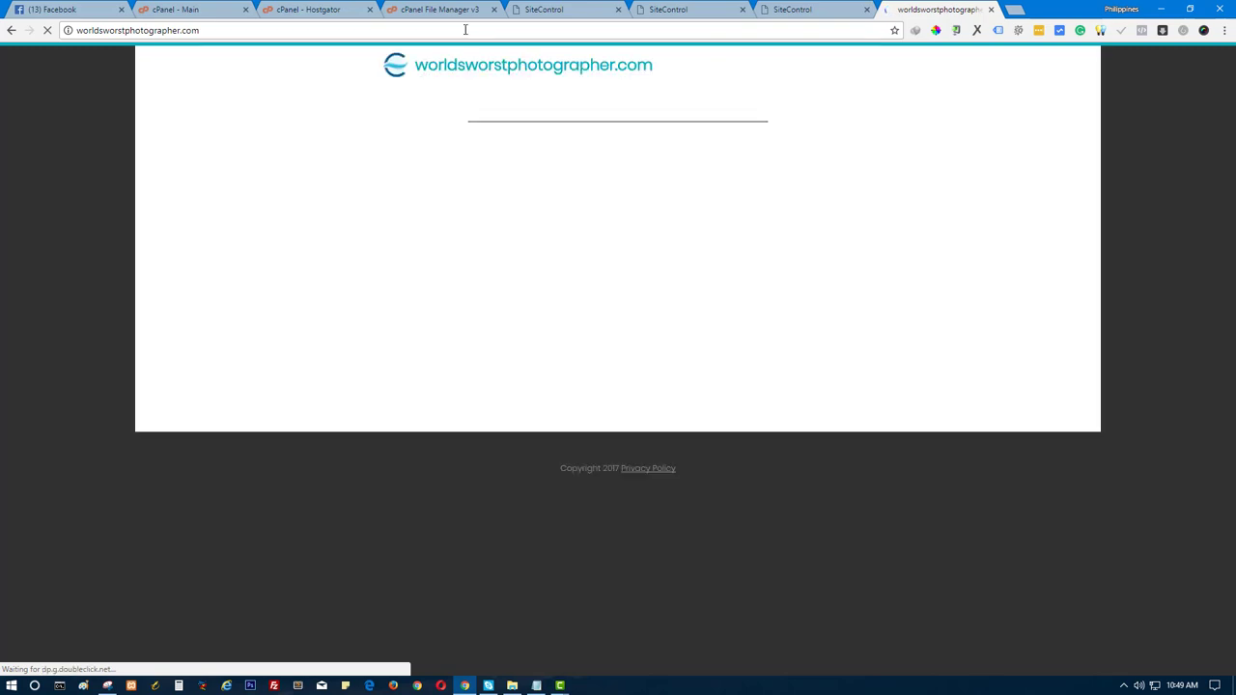
left_click(543, 8)
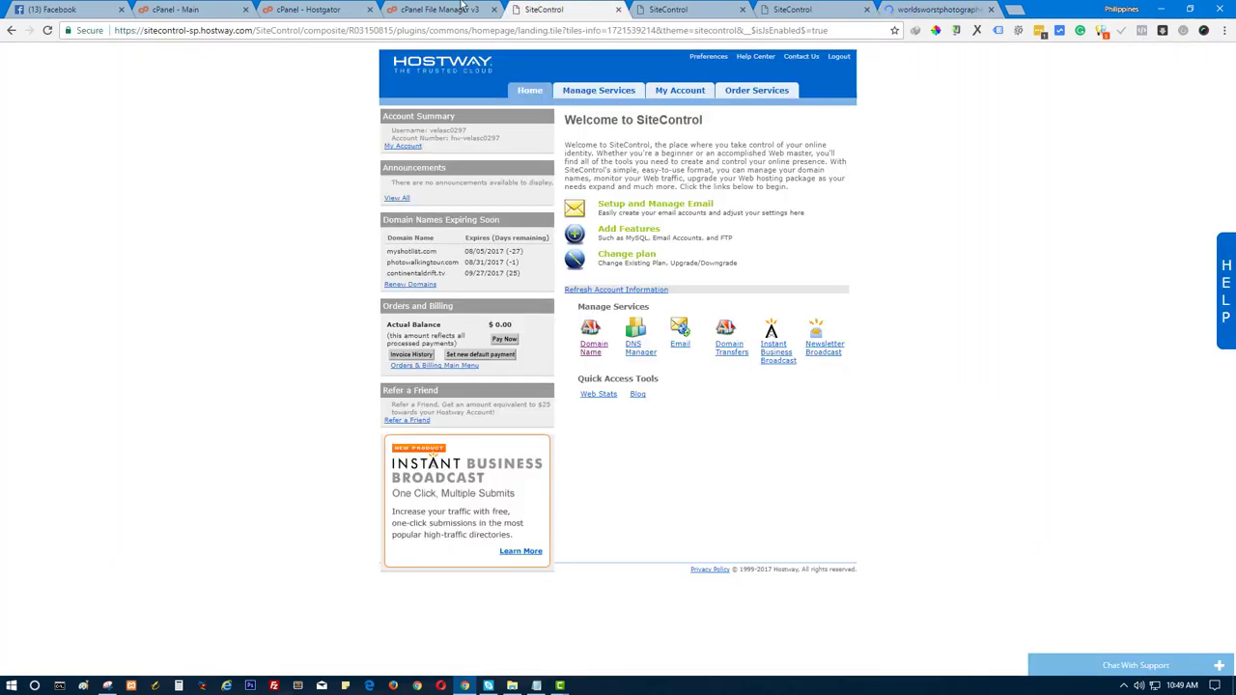
left_click(438, 9)
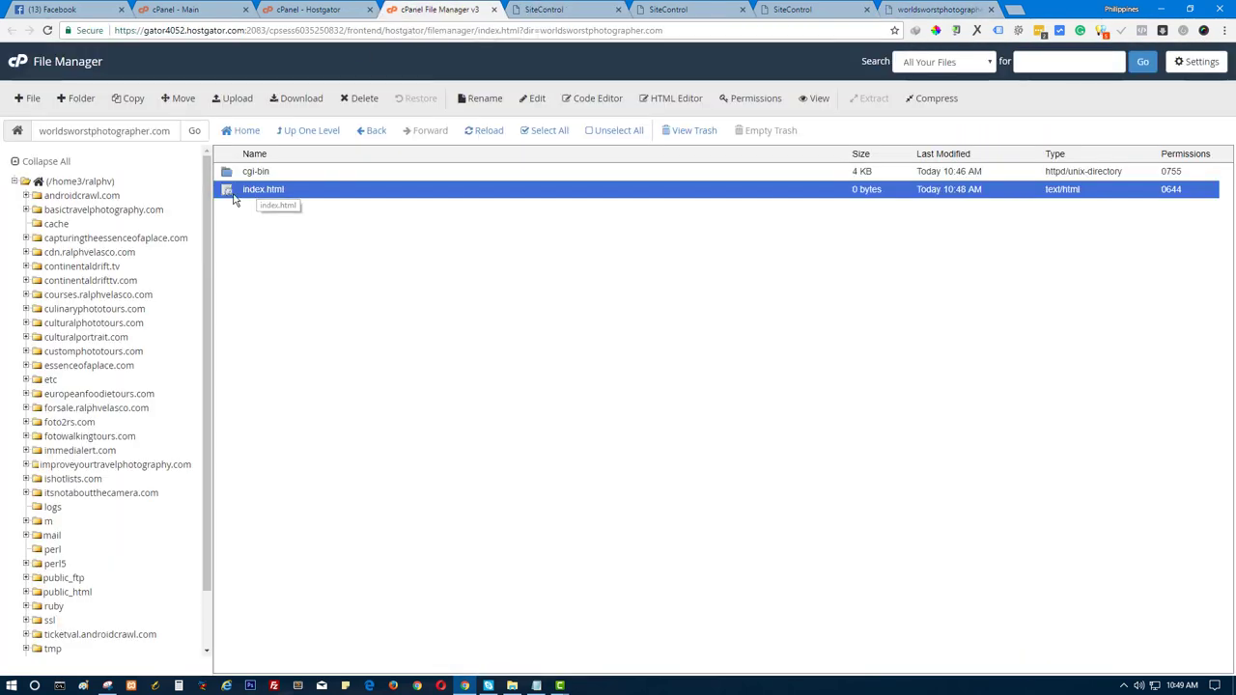
left_click(912, 9)
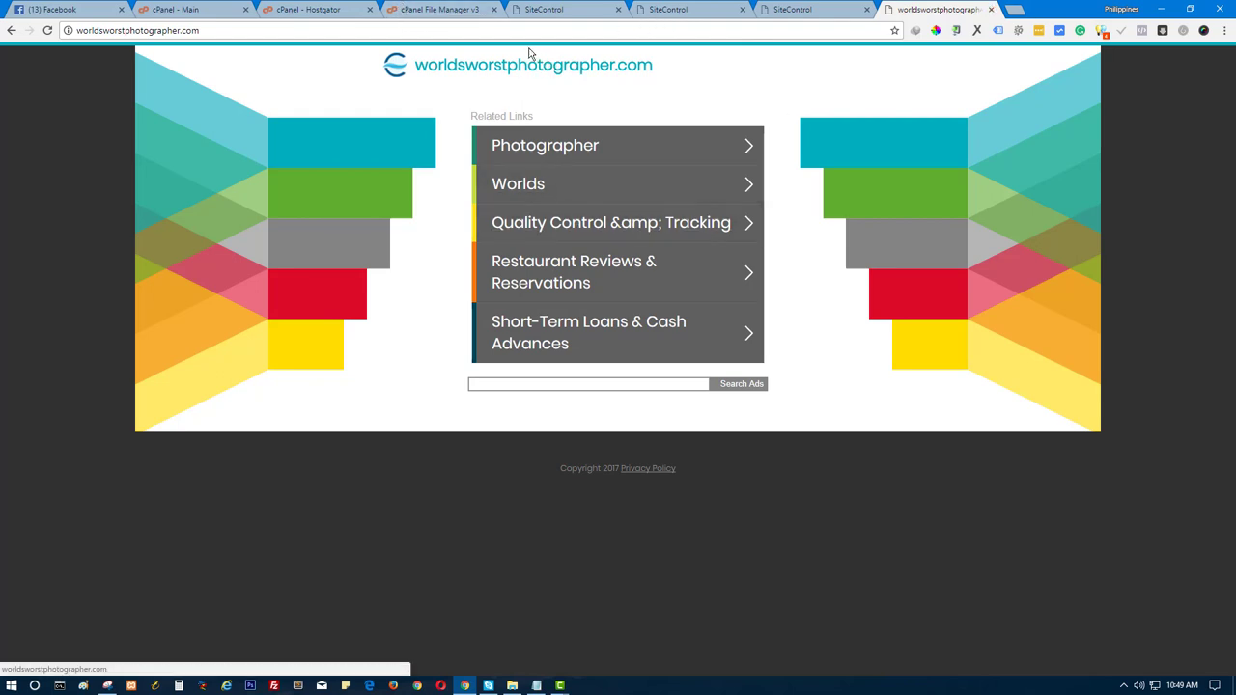
left_click(556, 8)
left_click(502, 9)
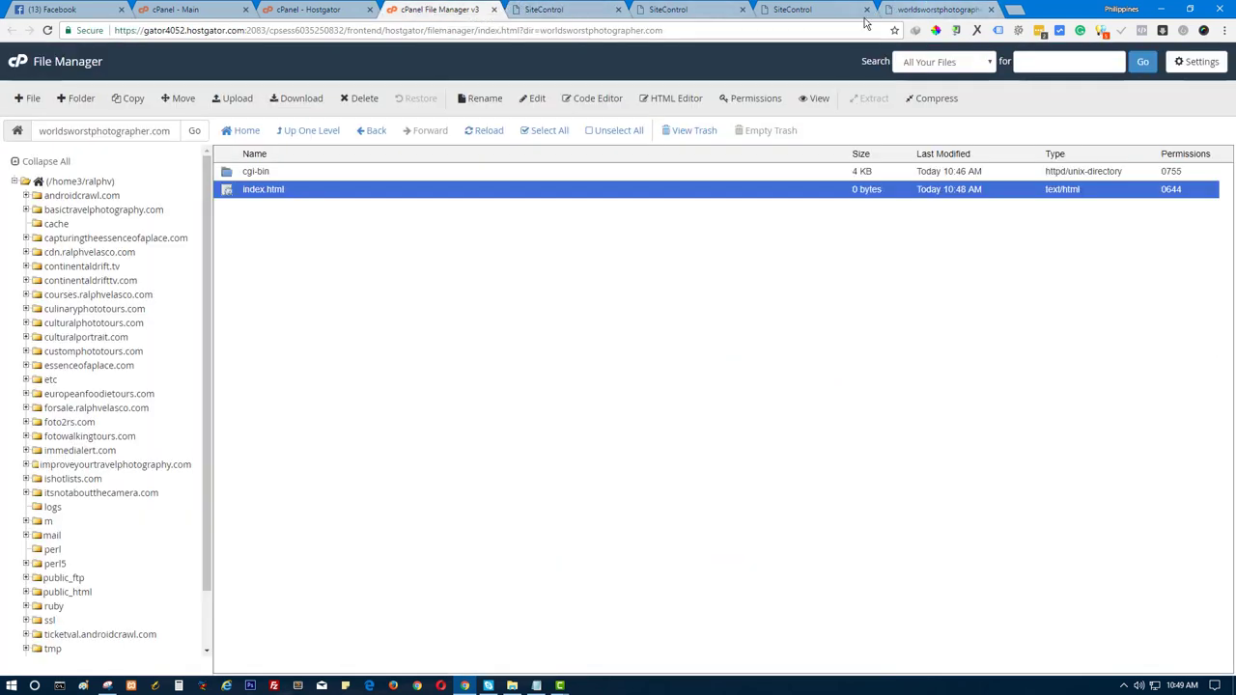
Step: Reopen the worldsworstphotographer.com index.html file in the Code Editor to check its content and close the editor
right_click(262, 191)
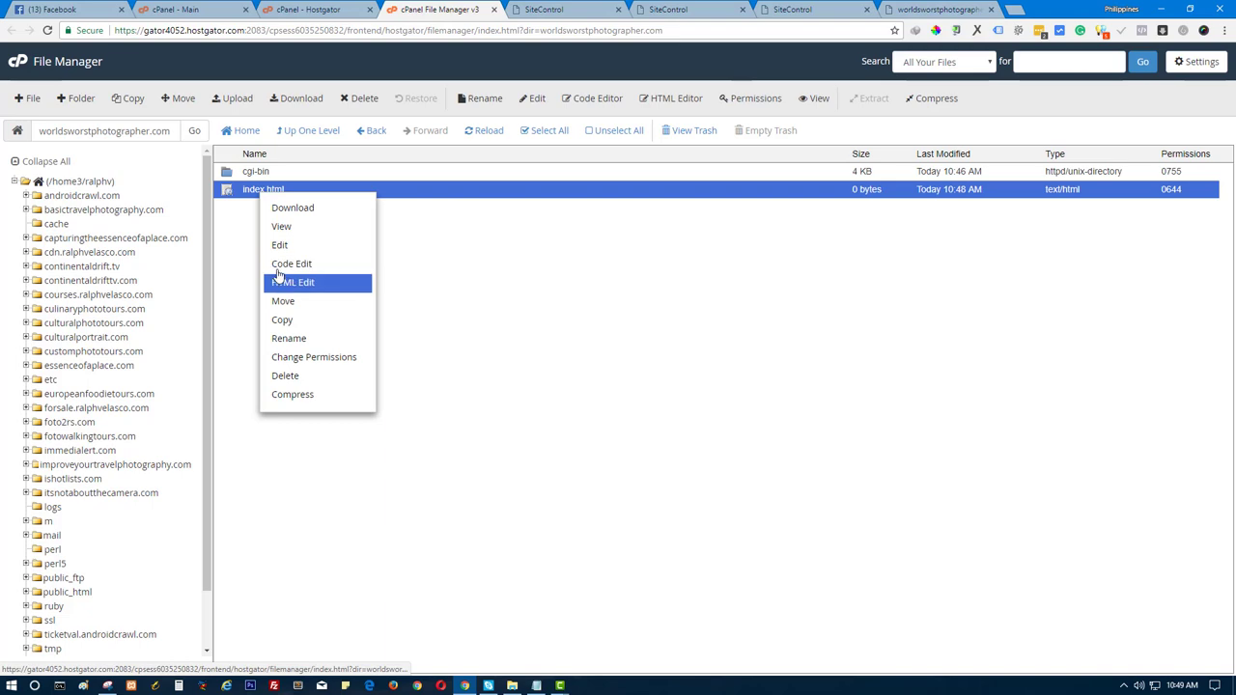
left_click(280, 265)
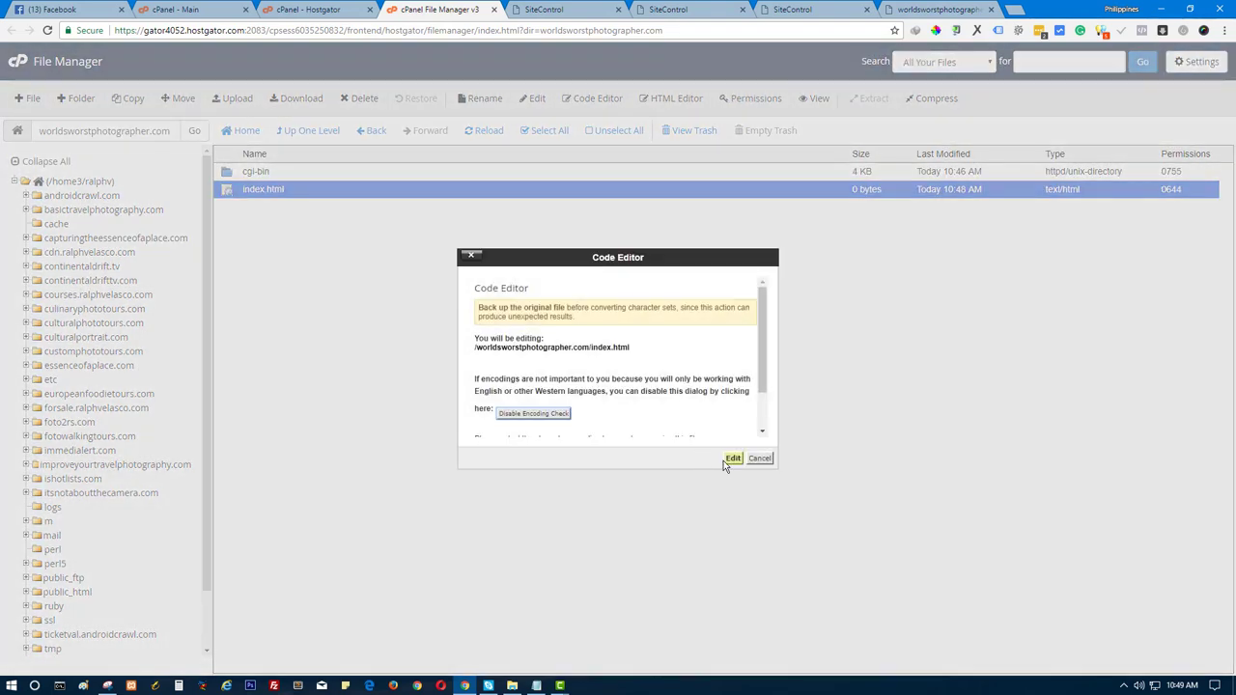
left_click(732, 458)
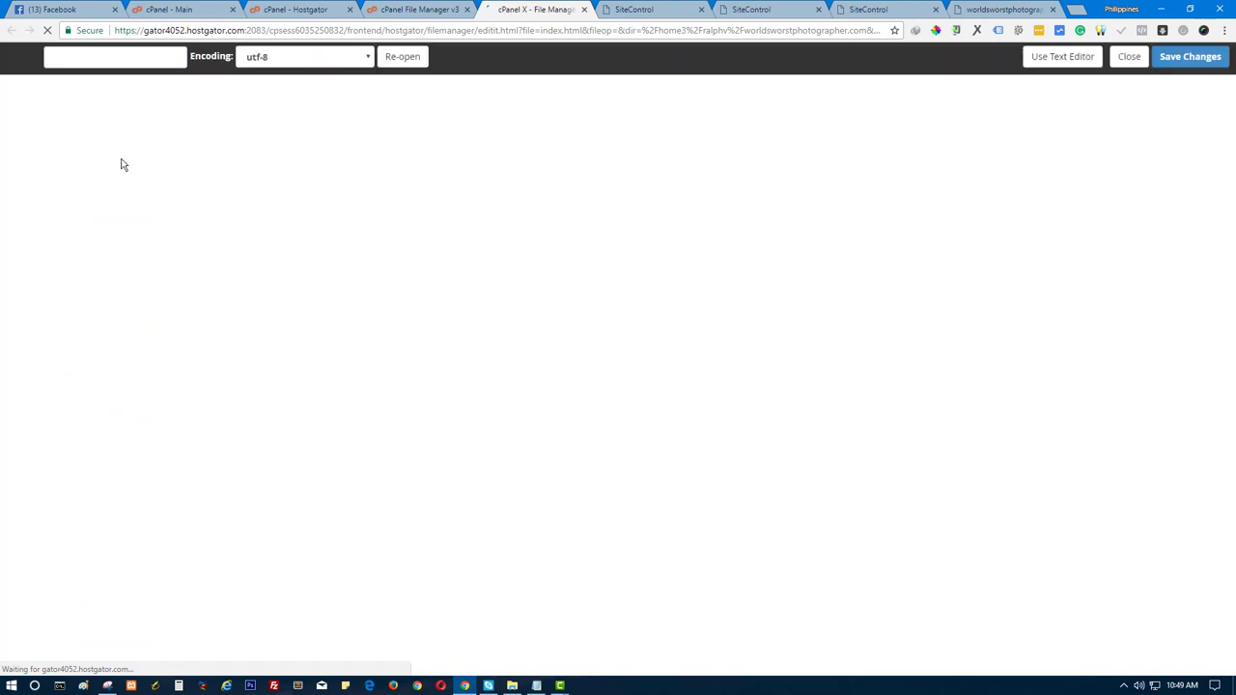
left_click(1129, 56)
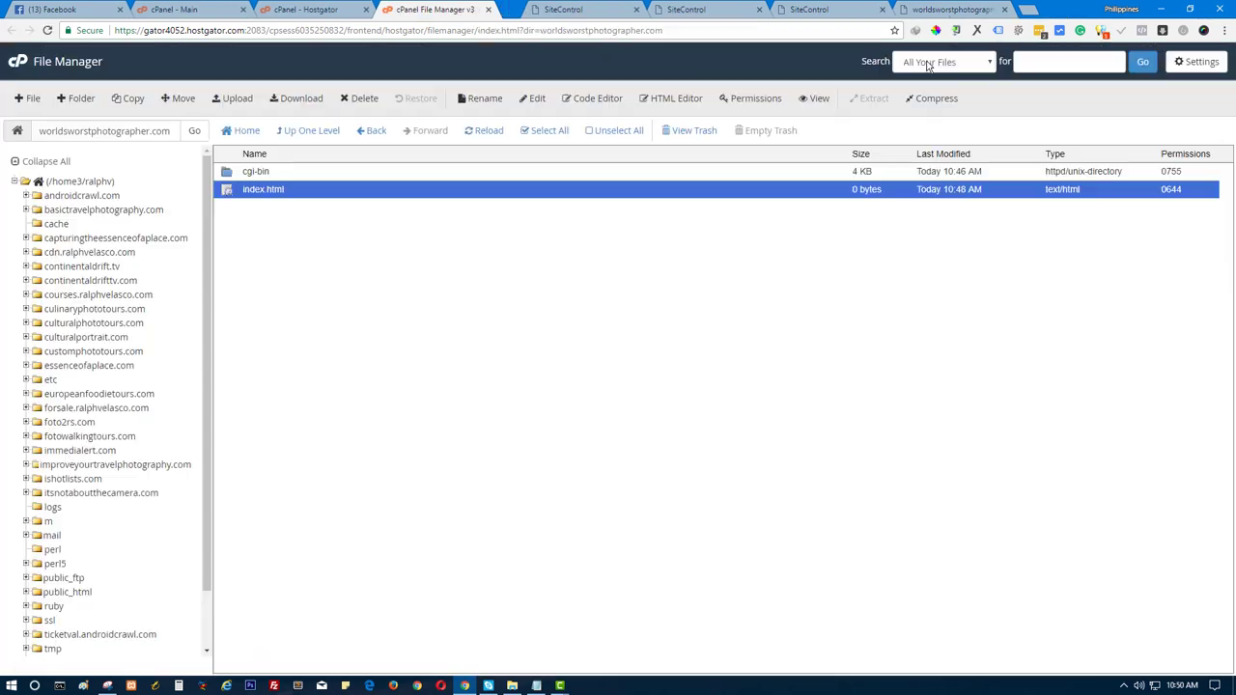
Step: Check the live worldsworstphotographer.com page against its addon domain entry in cPanel and its listing in SiteControl
left_click(930, 9)
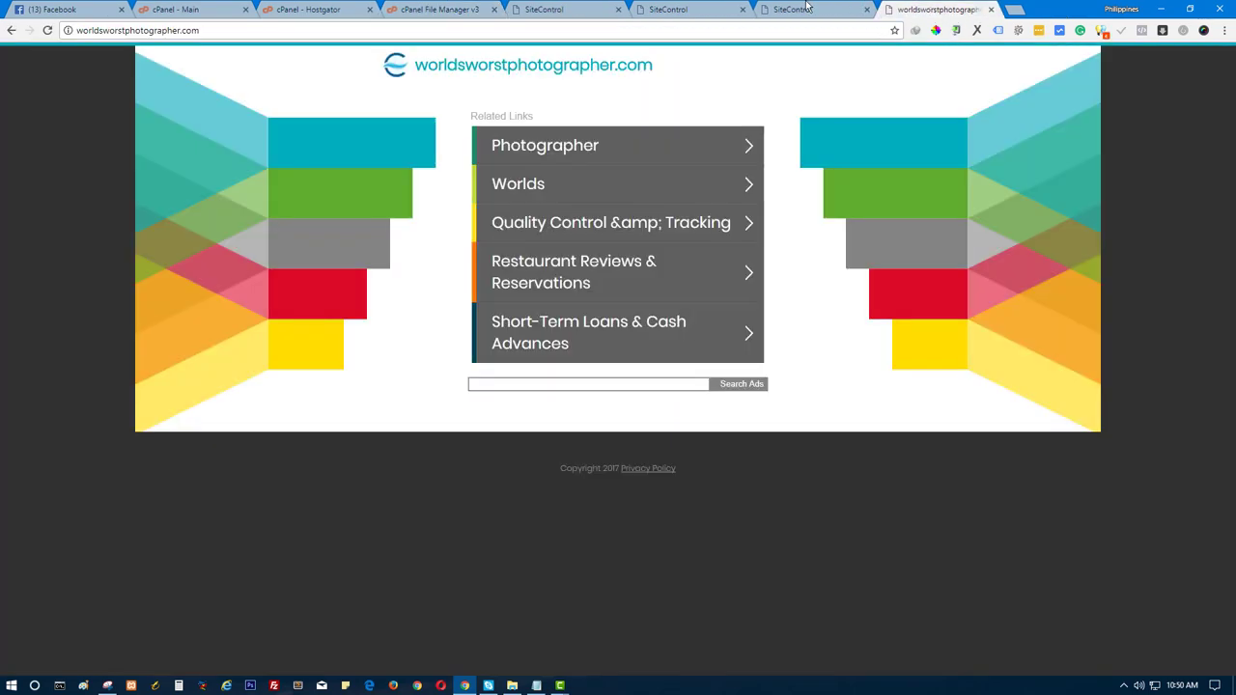
left_click(676, 9)
left_click(318, 7)
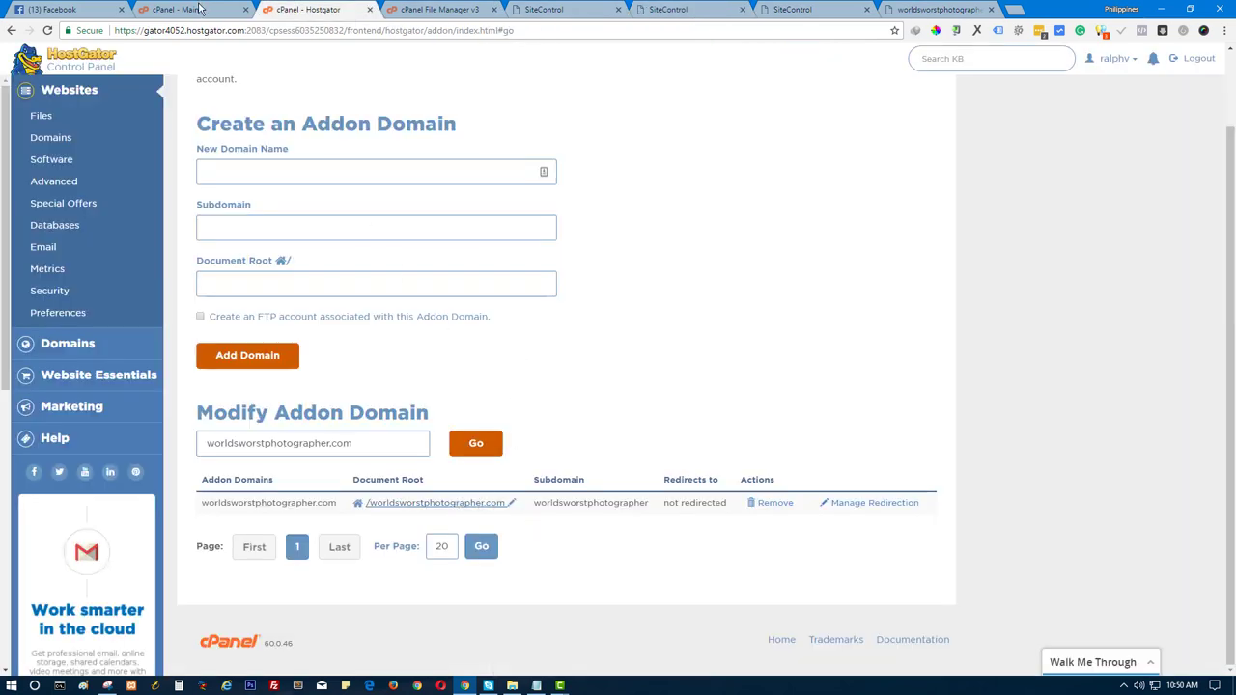
left_click(832, 8)
left_click(649, 9)
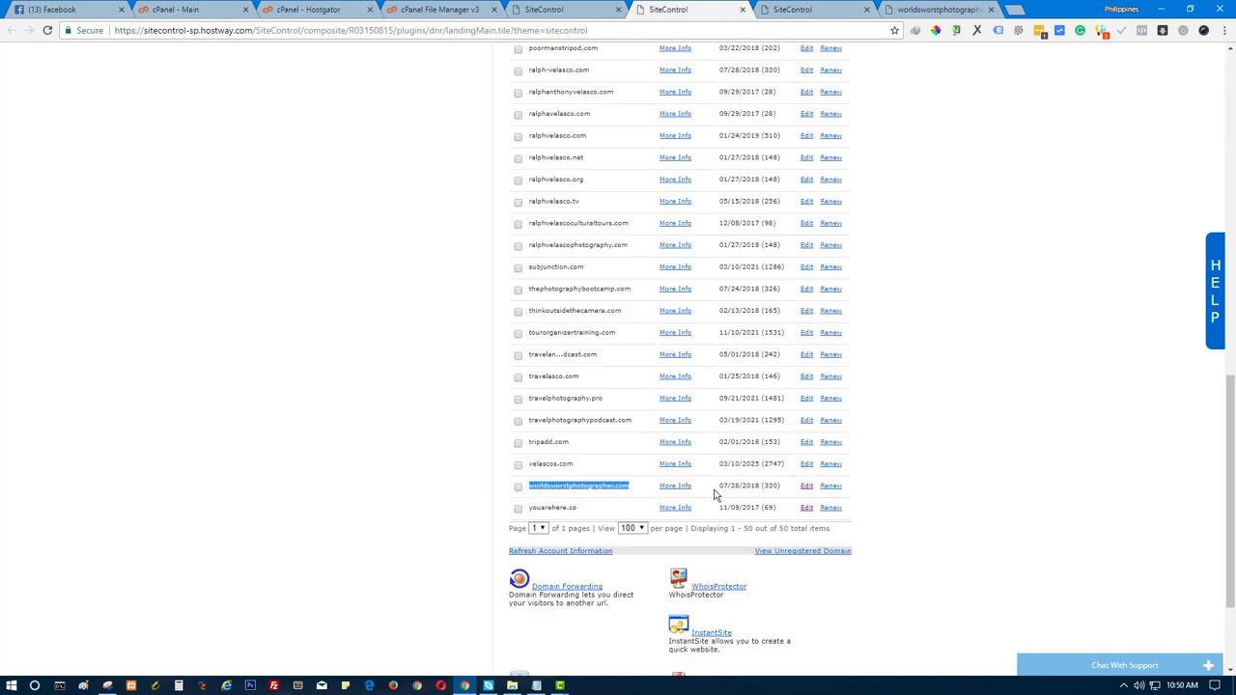
Step: Return to the full addon domains list in cPanel, allowing the form resubmission, and look through the listed document roots
left_click(301, 7)
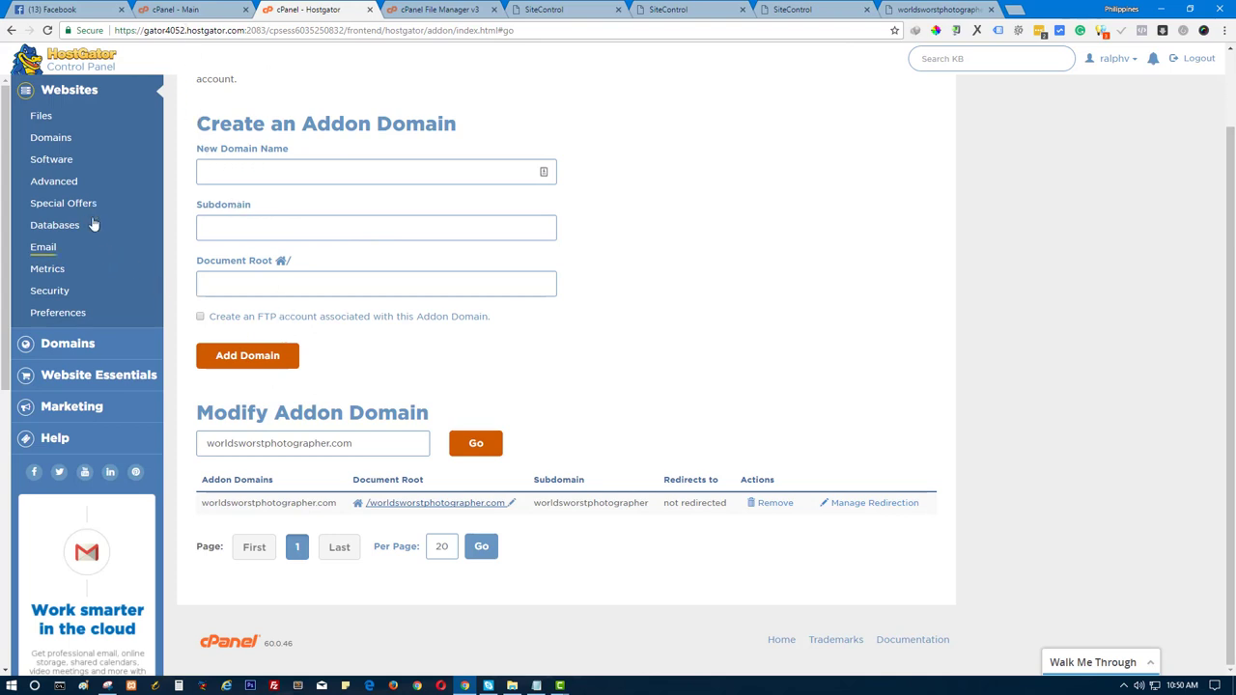
left_click(46, 30)
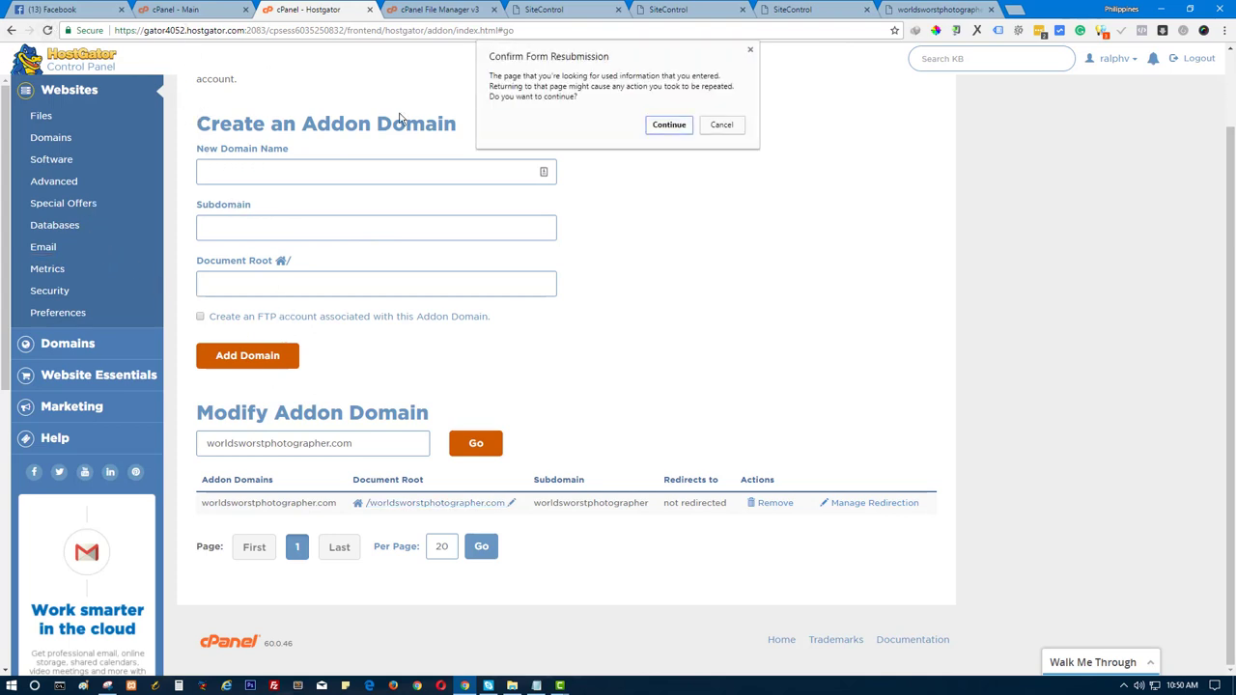
left_click(670, 127)
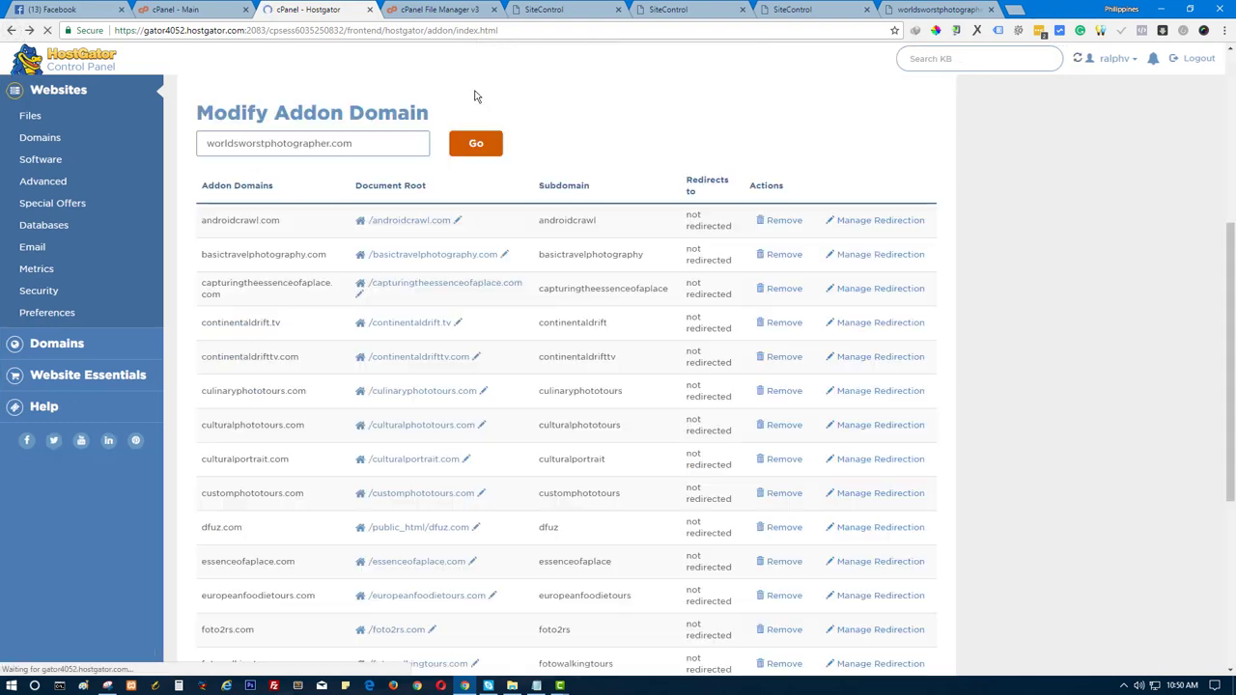
scroll(571, 360, "down", 4)
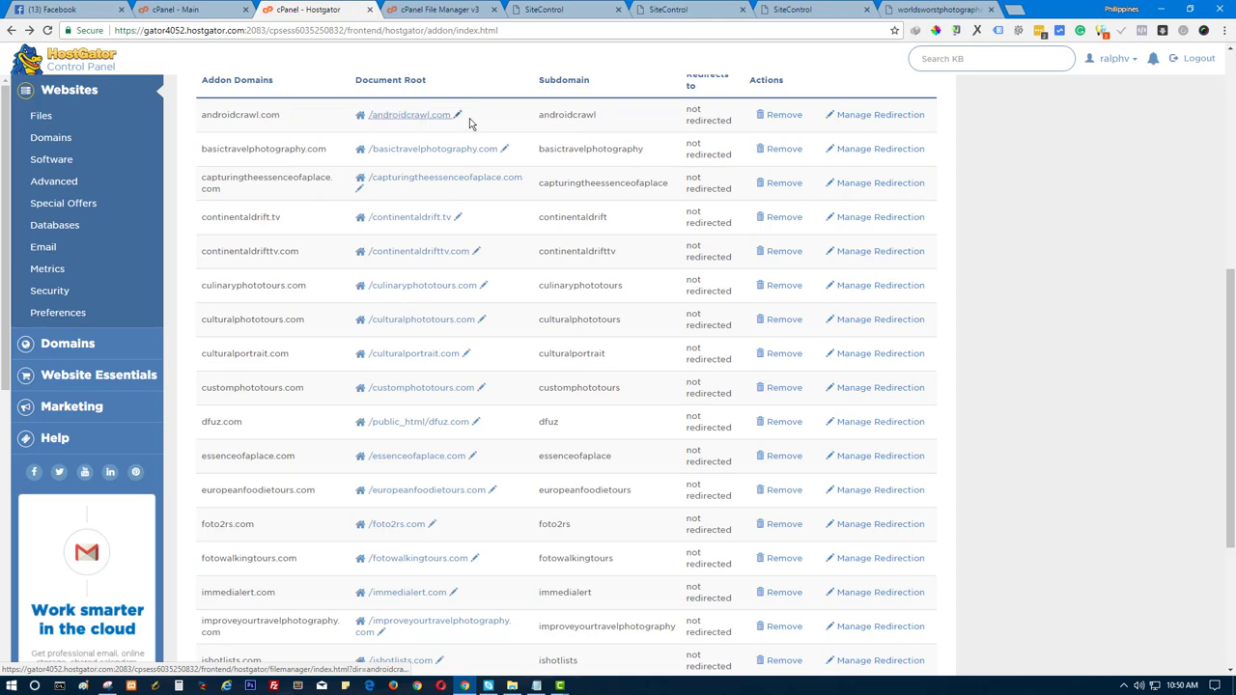
scroll(482, 287, "down", 1)
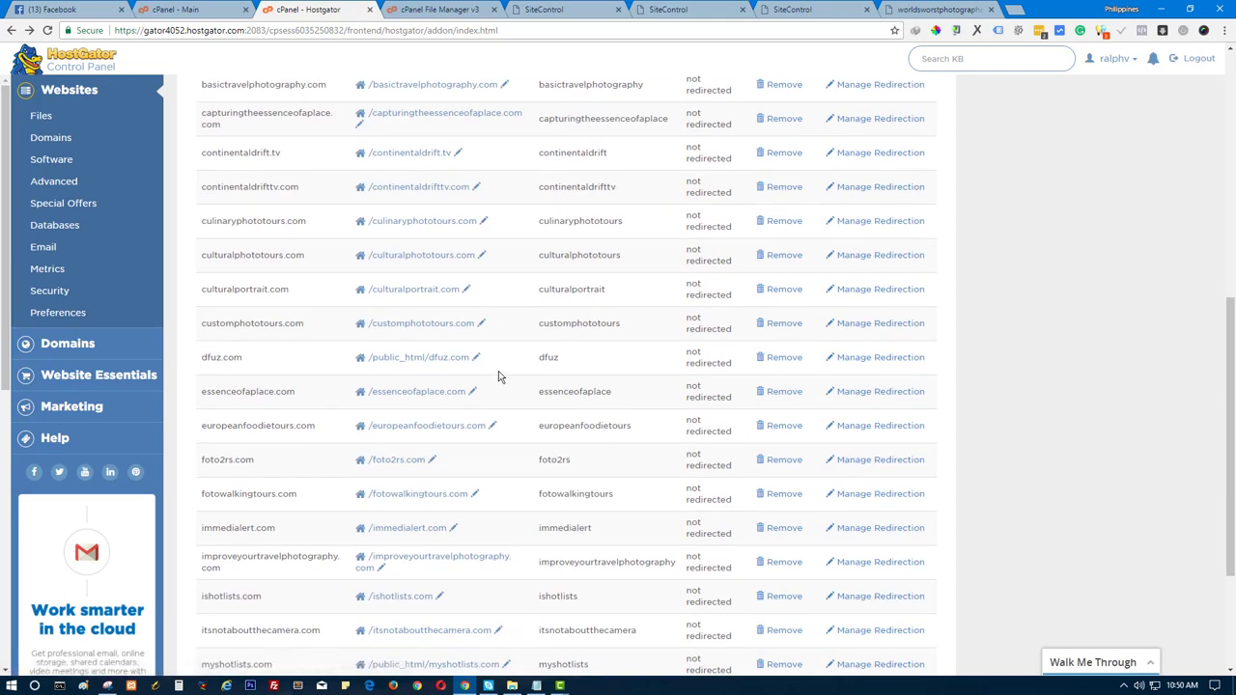
left_click_drag(438, 357, 428, 359)
right_click(447, 365)
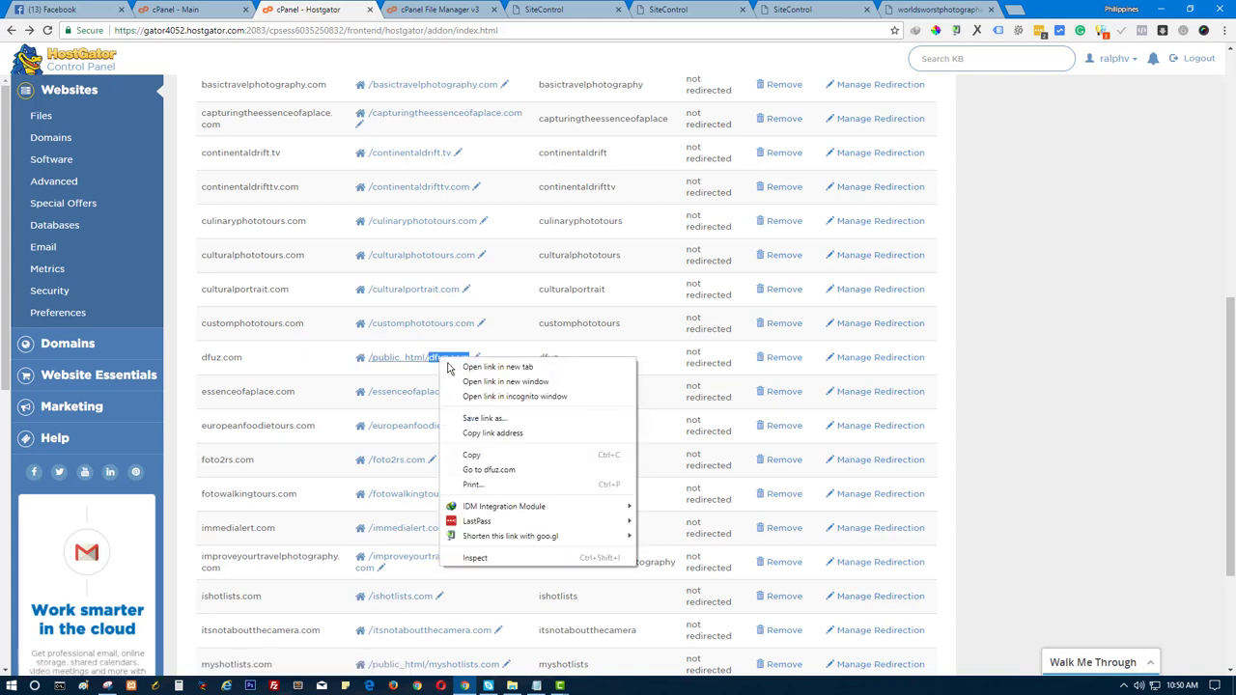
left_click(478, 454)
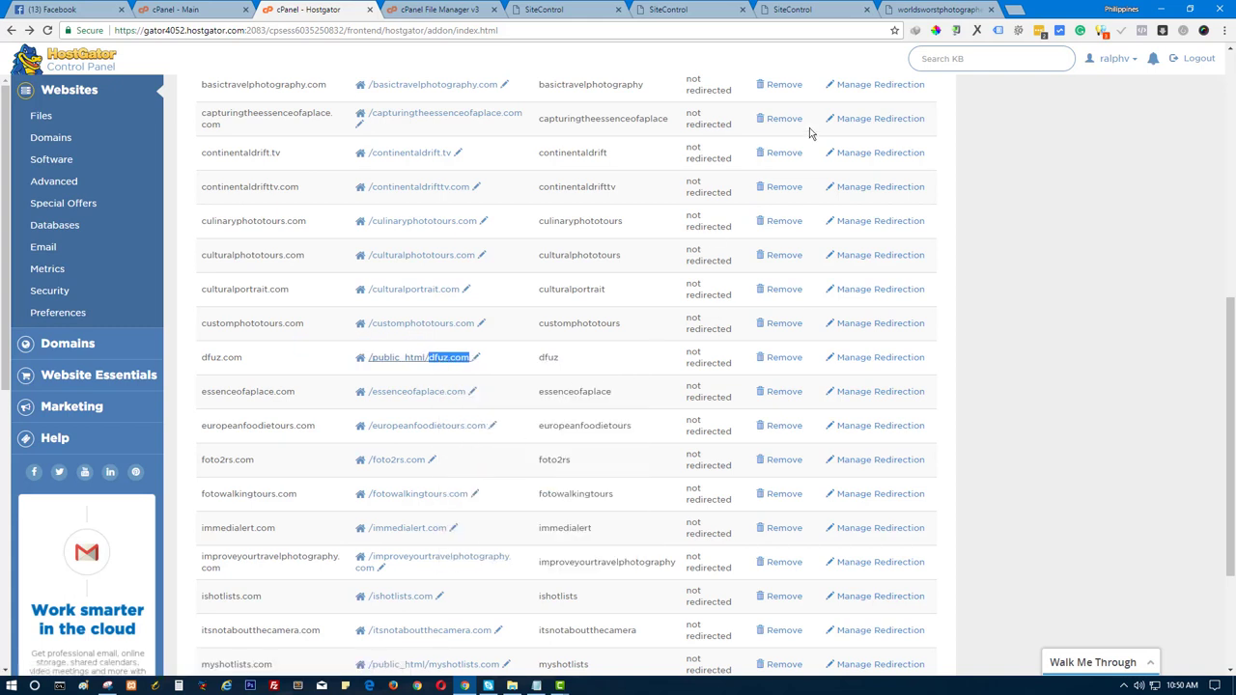
left_click(930, 8)
right_click(836, 30)
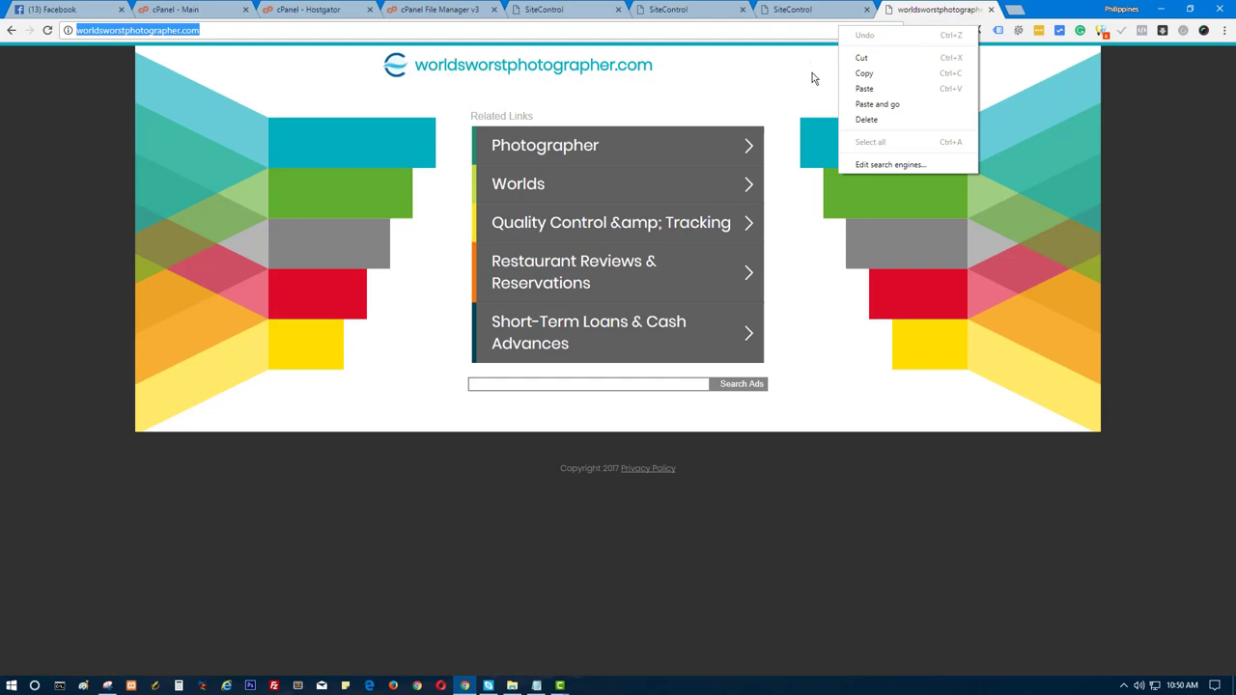
left_click(670, 6)
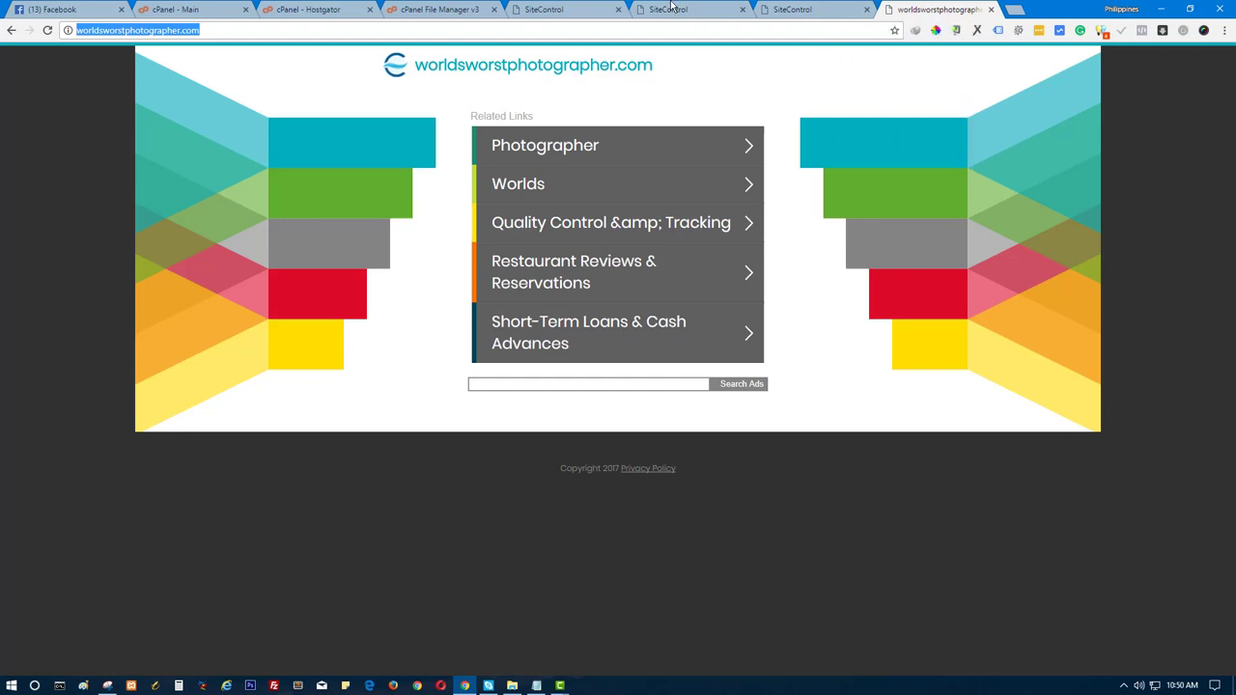
Step: Open the details of dfuz.com from the SiteControl domain list
left_click(671, 8)
scroll(733, 405, "up", 5)
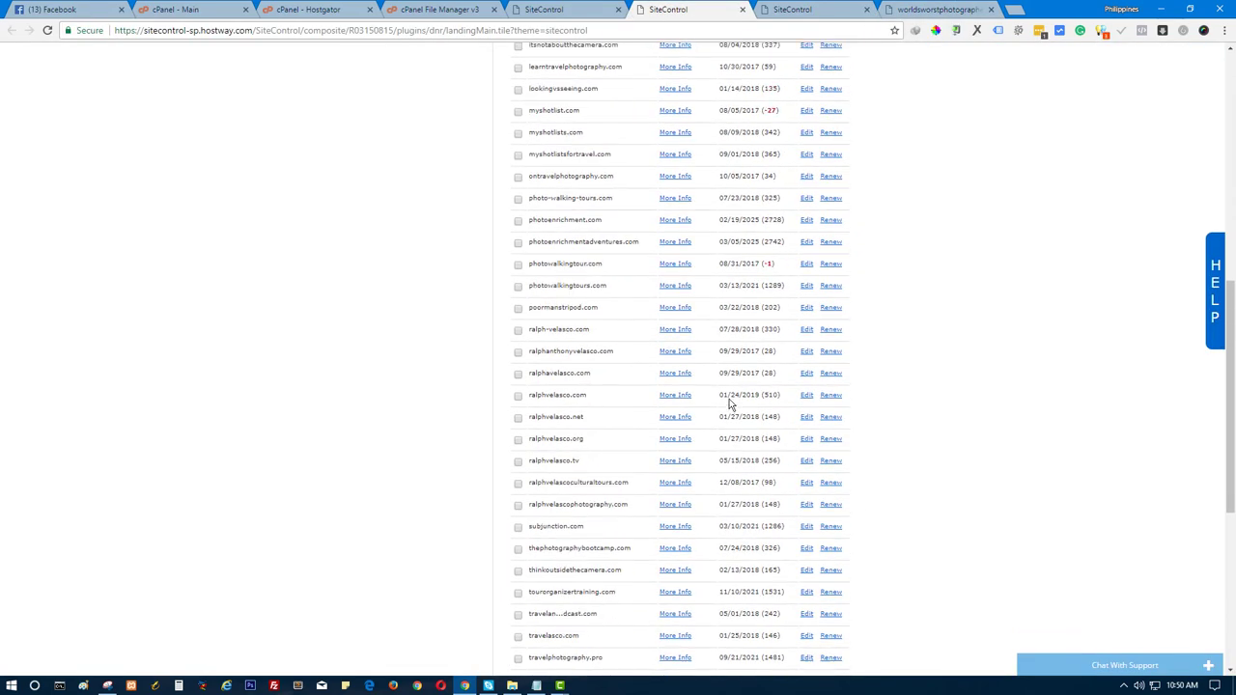
scroll(727, 402, "up", 1)
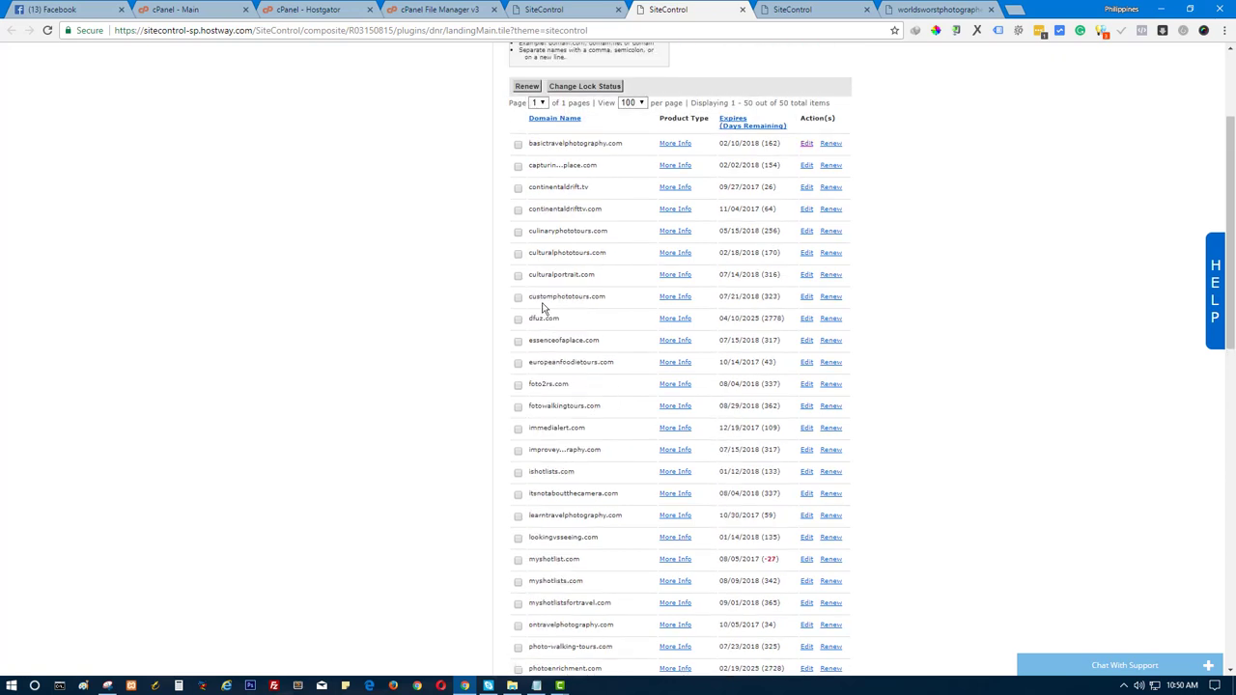
left_click(800, 325)
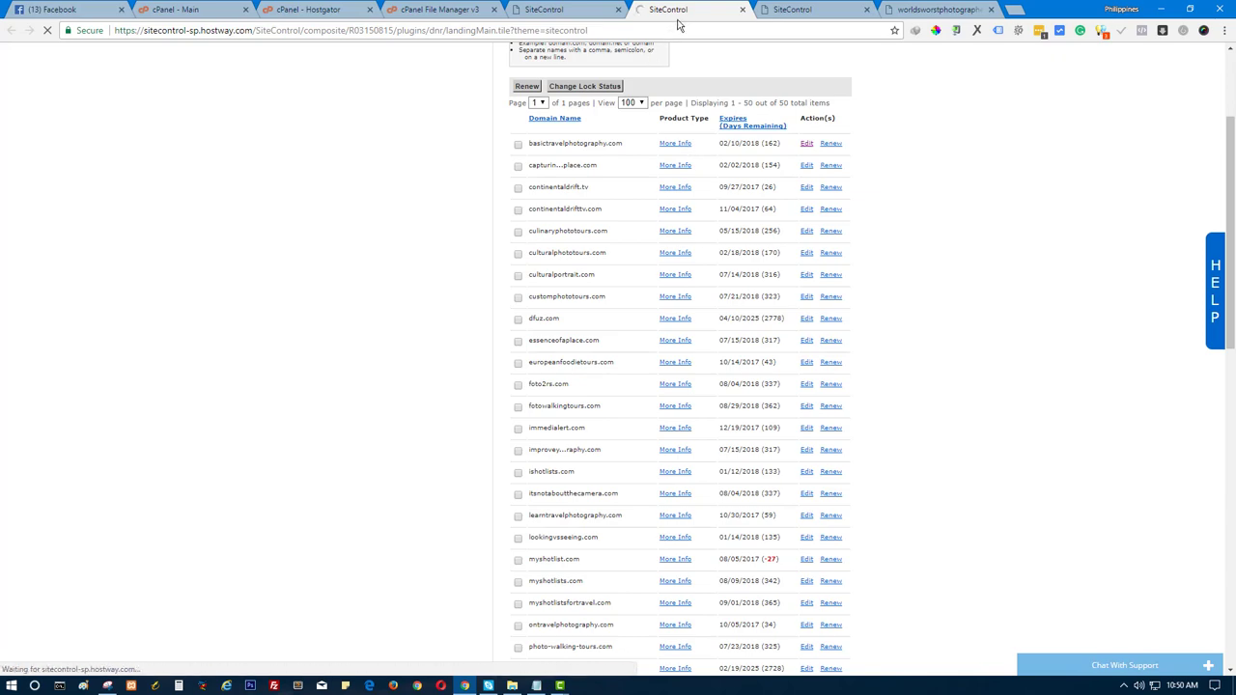
Step: Compare dfuz.com's name servers in SiteControl with the HostGator name servers in Notepad and cPanel's general information
key("alt+Tab")
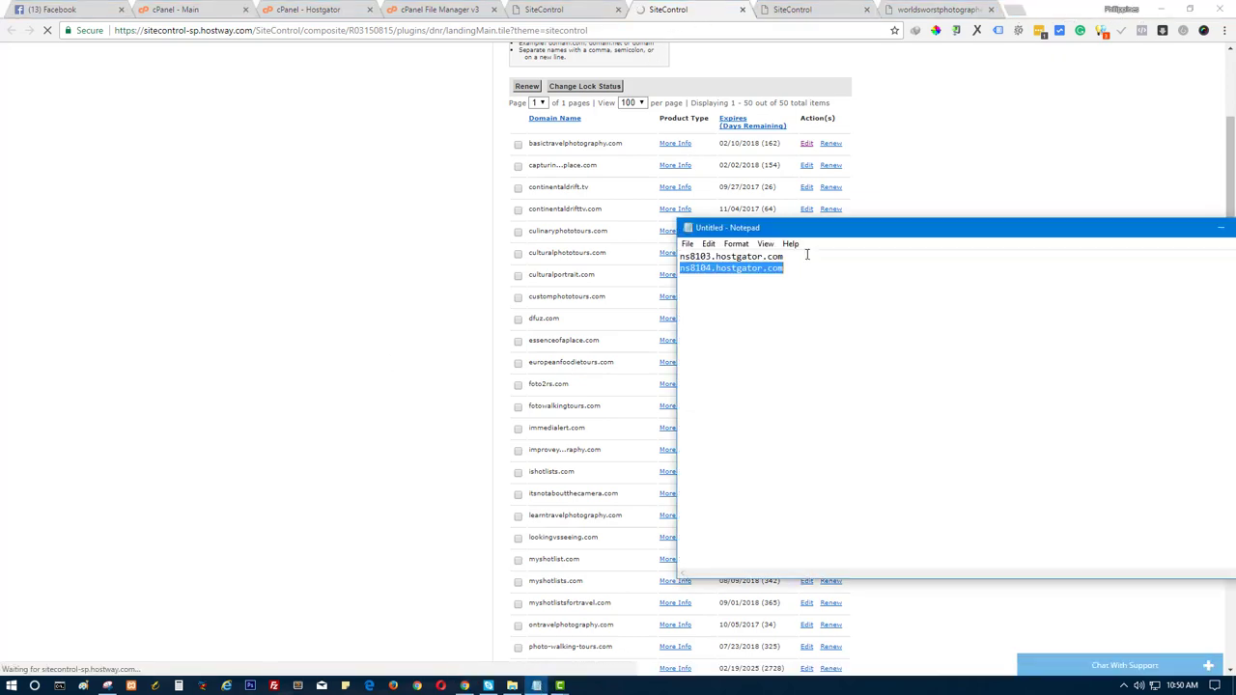
left_click(162, 9)
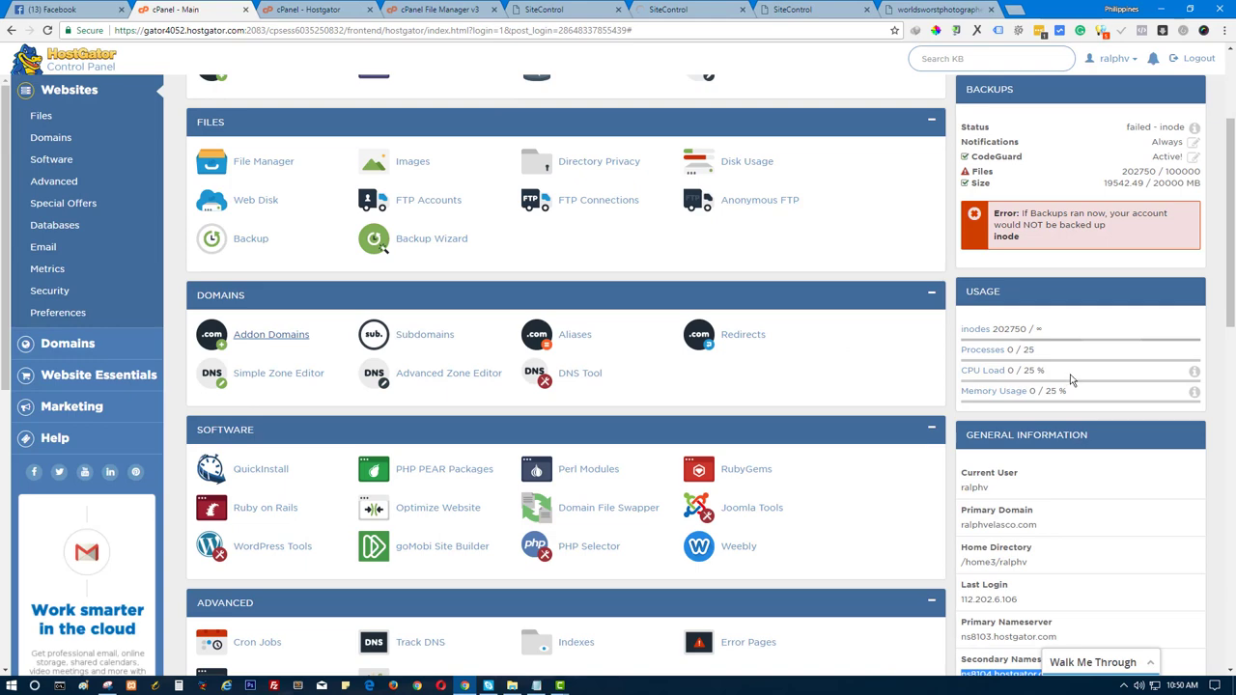
scroll(1119, 415, "down", 1)
scroll(1064, 461, "down", 2)
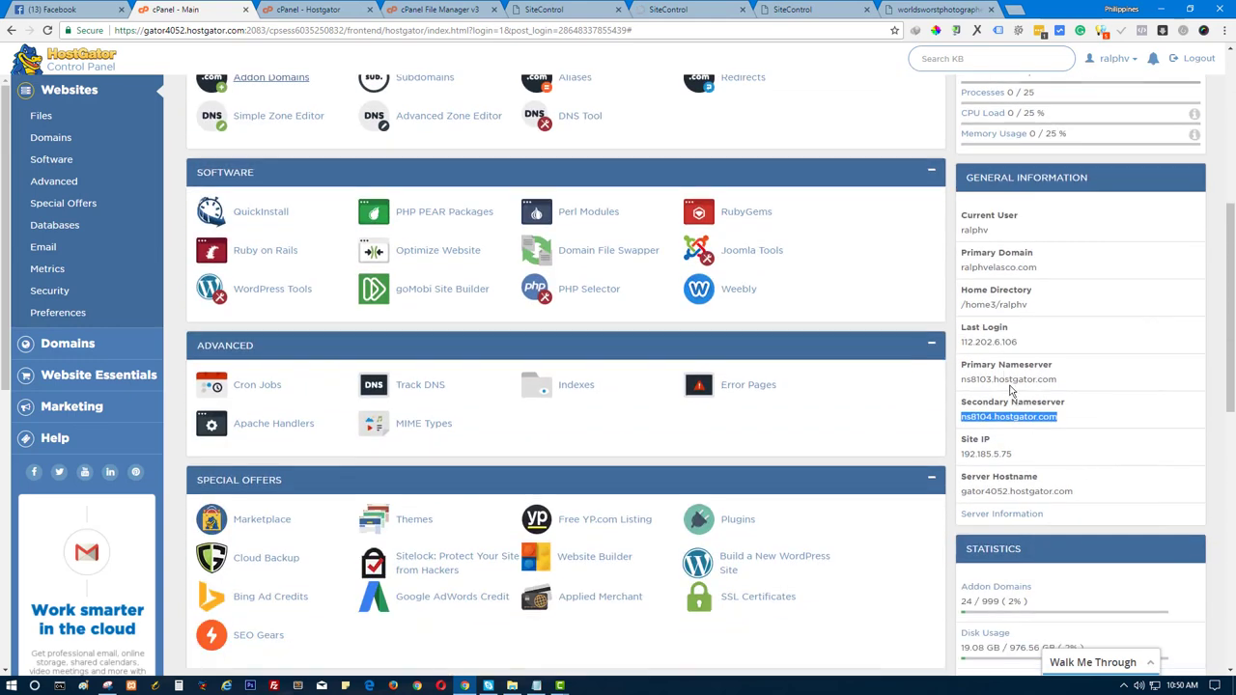
left_click(676, 9)
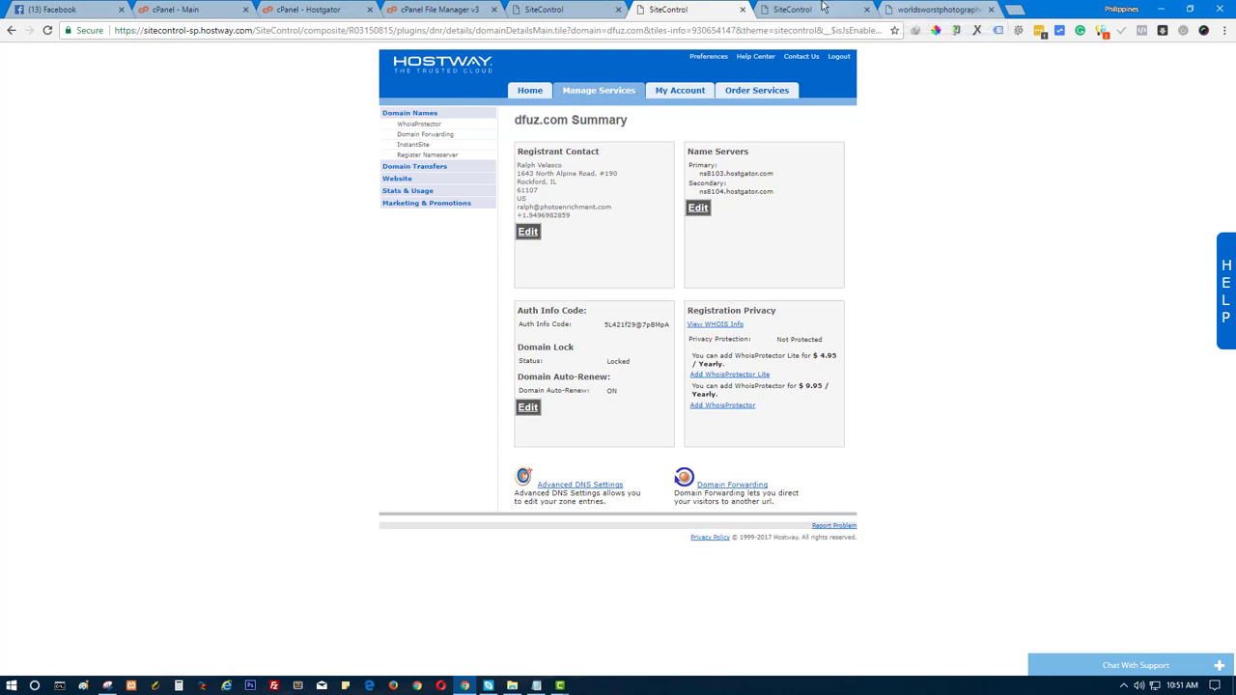
Step: Close the worldsworstphotographer.com File Manager and open the public_html/dfuz.com document root in a new tab to examine its files
left_click(825, 8)
left_click(439, 9)
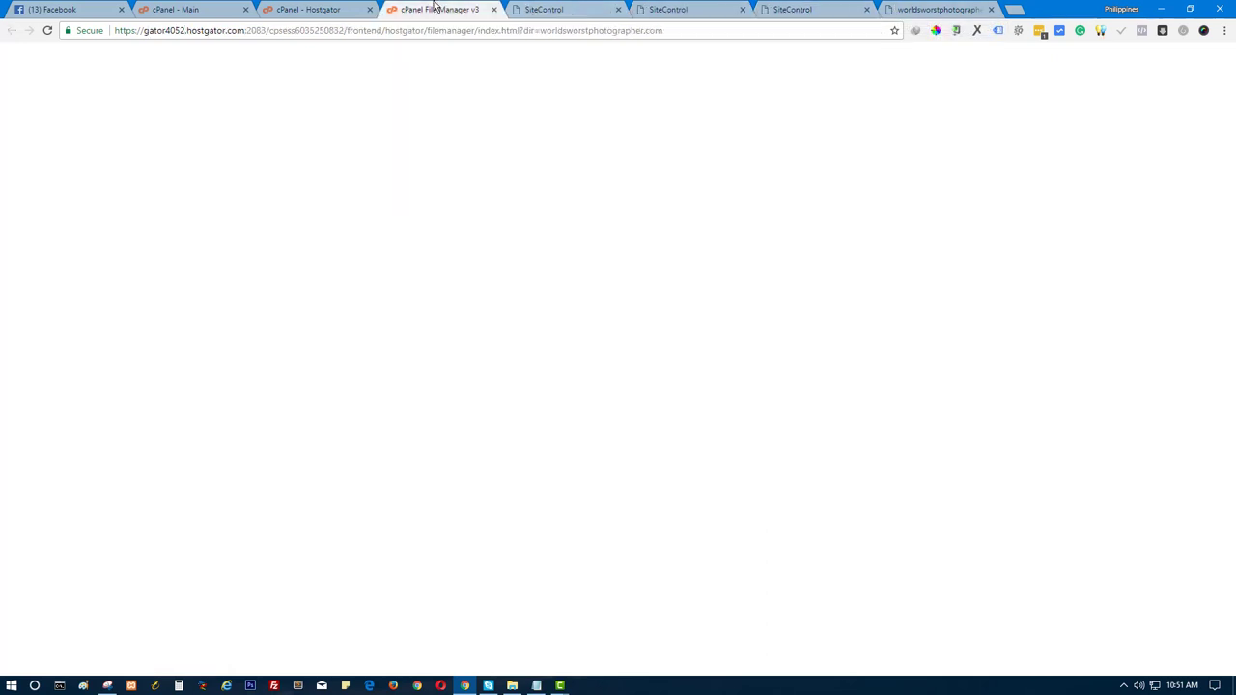
left_click(494, 9)
left_click(299, 8)
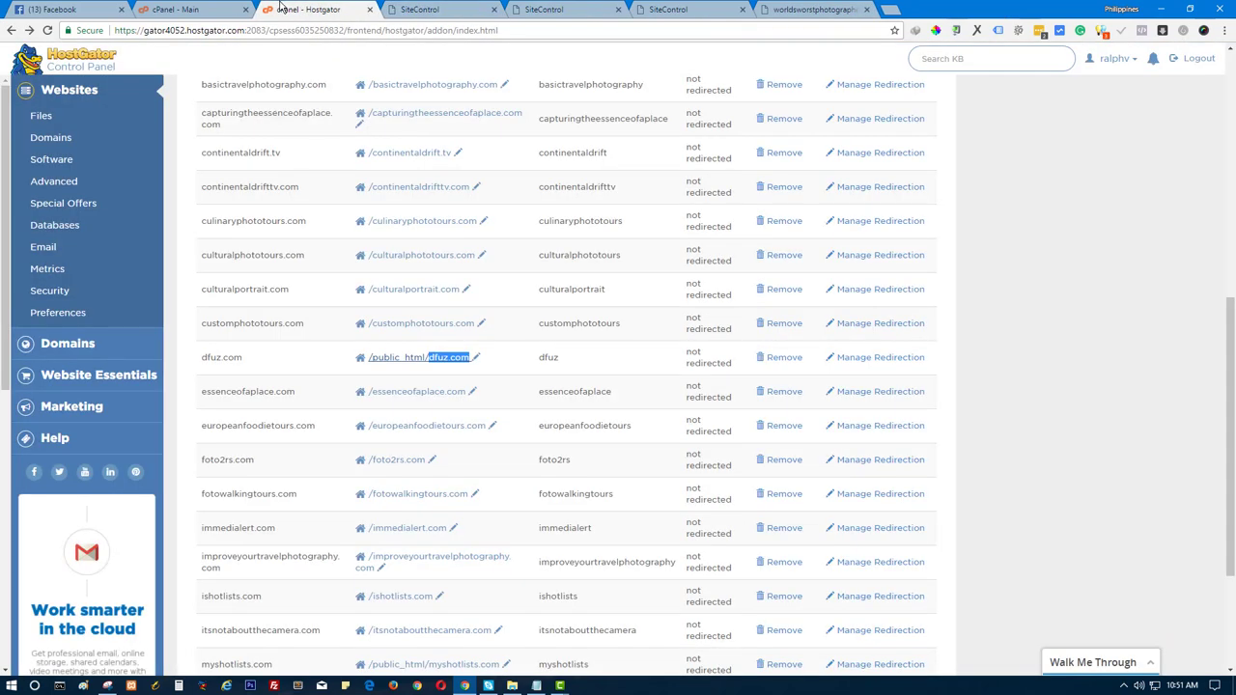
right_click(440, 365)
left_click(483, 371)
left_click(424, 9)
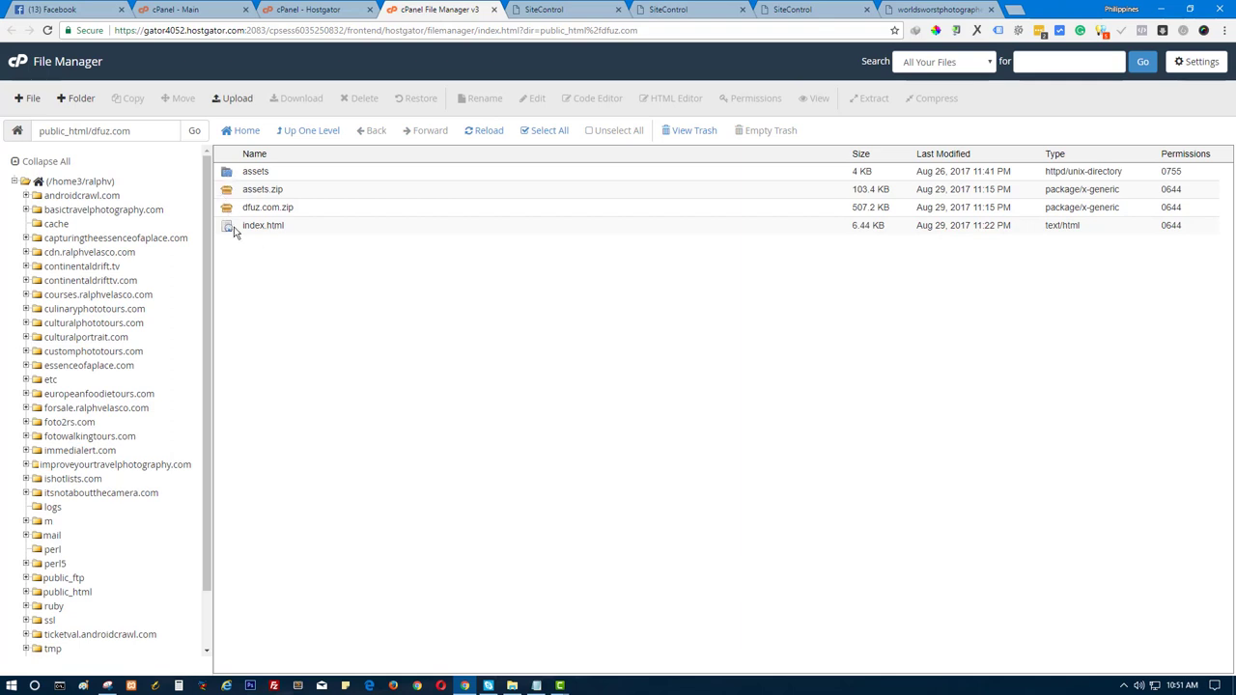
left_click(267, 226)
left_click(233, 173)
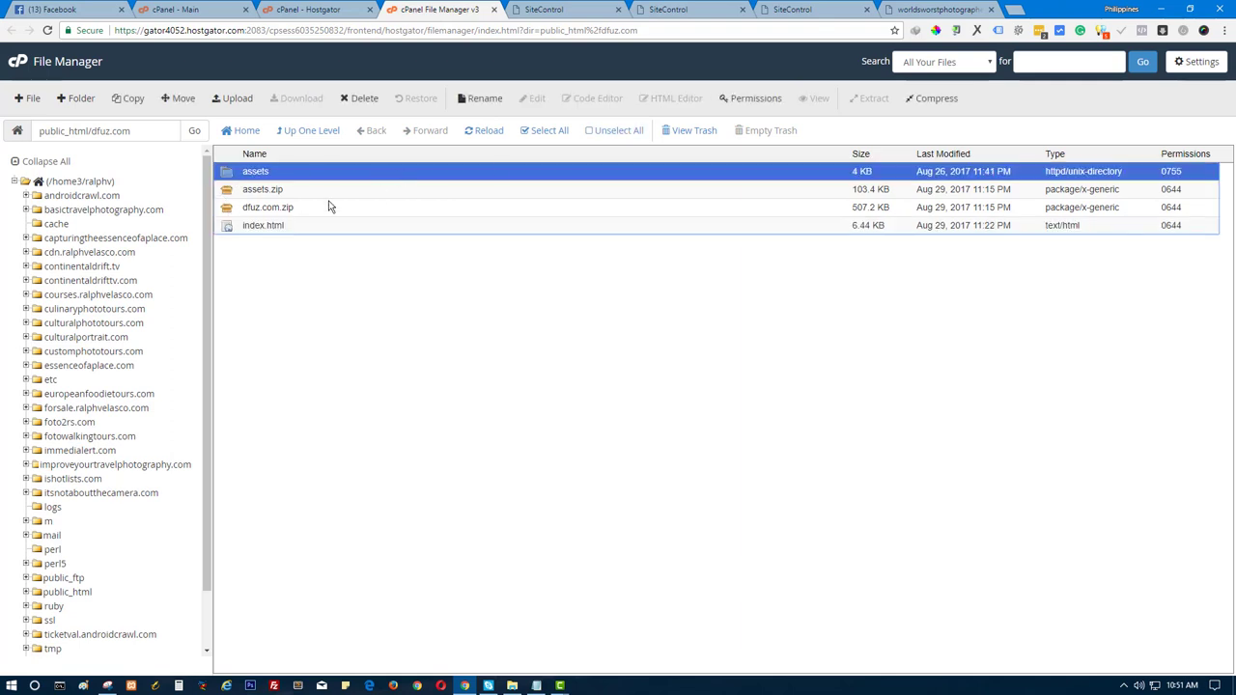
Step: Load dfuz.com in place of the worldsworstphotographer.com page to view its live site
left_click(914, 9)
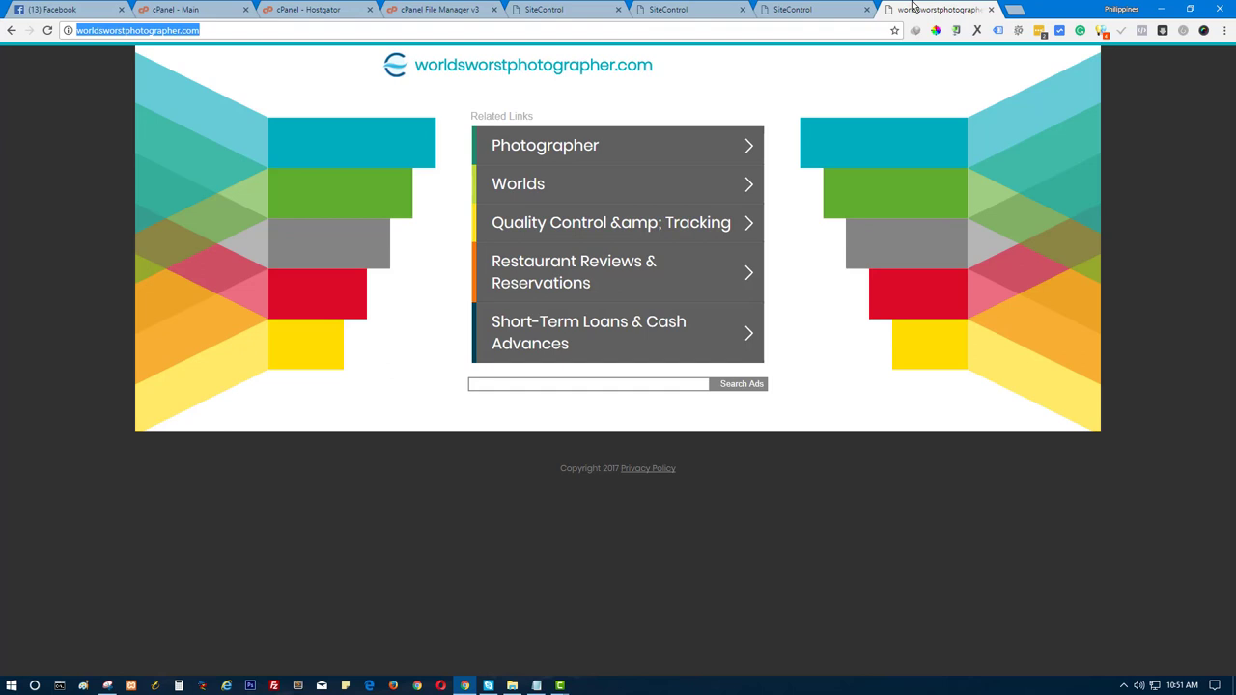
left_click(785, 28)
right_click(784, 29)
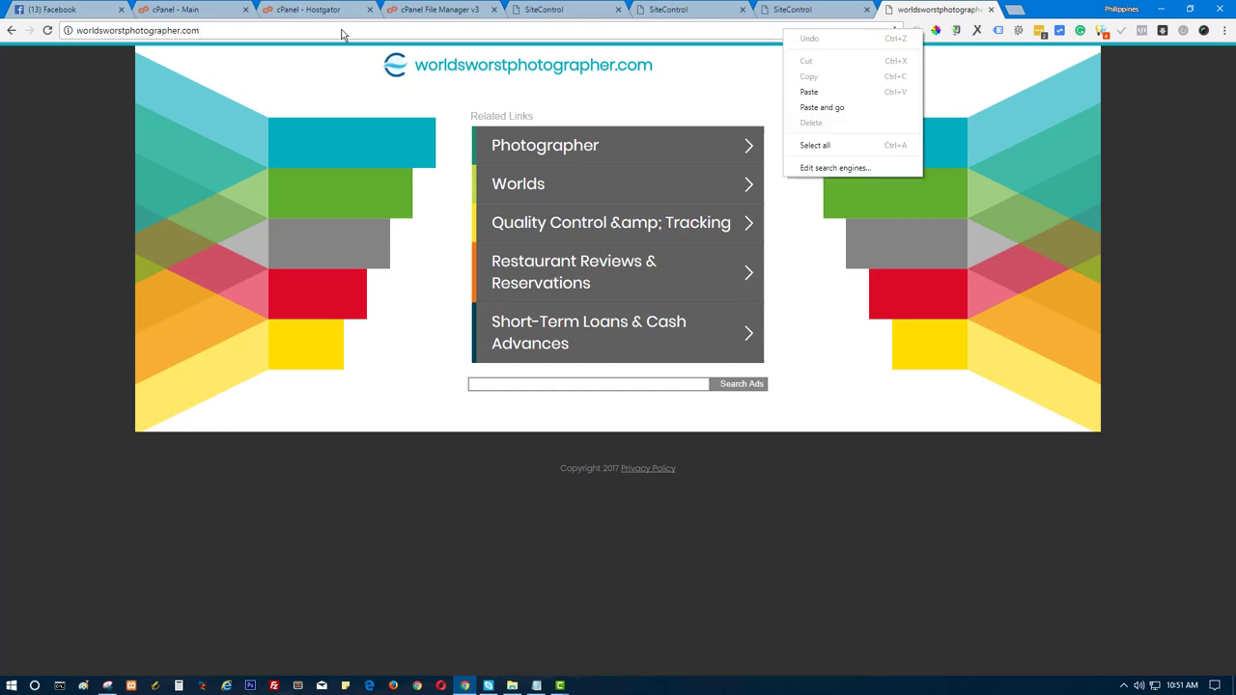
left_click(206, 33)
right_click(78, 30)
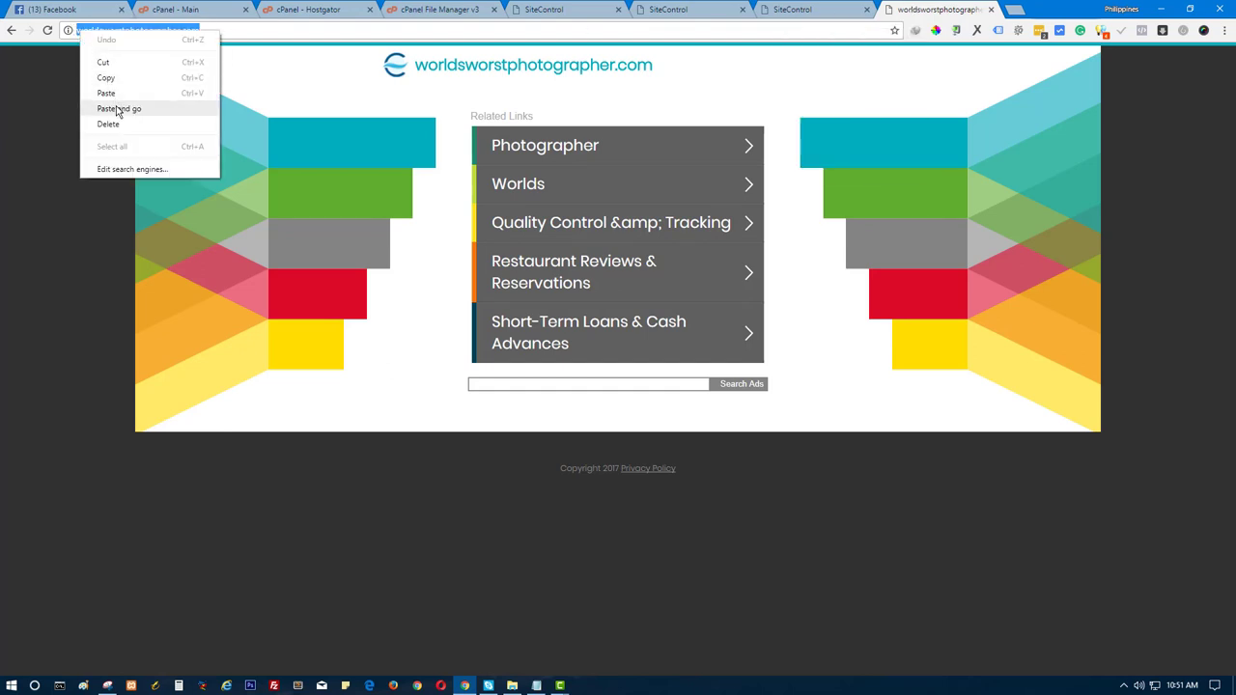
left_click(117, 109)
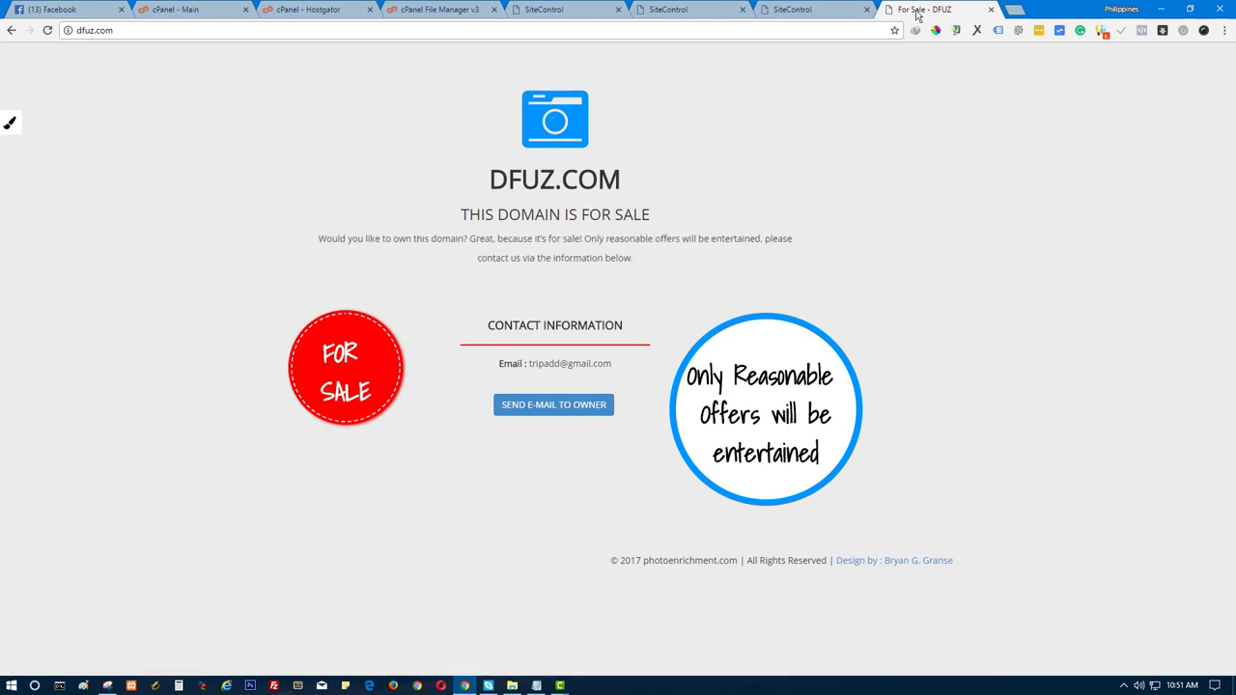
Step: Check dfuz.com's document root in the addon domains list and open its index.html in the Code Editor
left_click(307, 9)
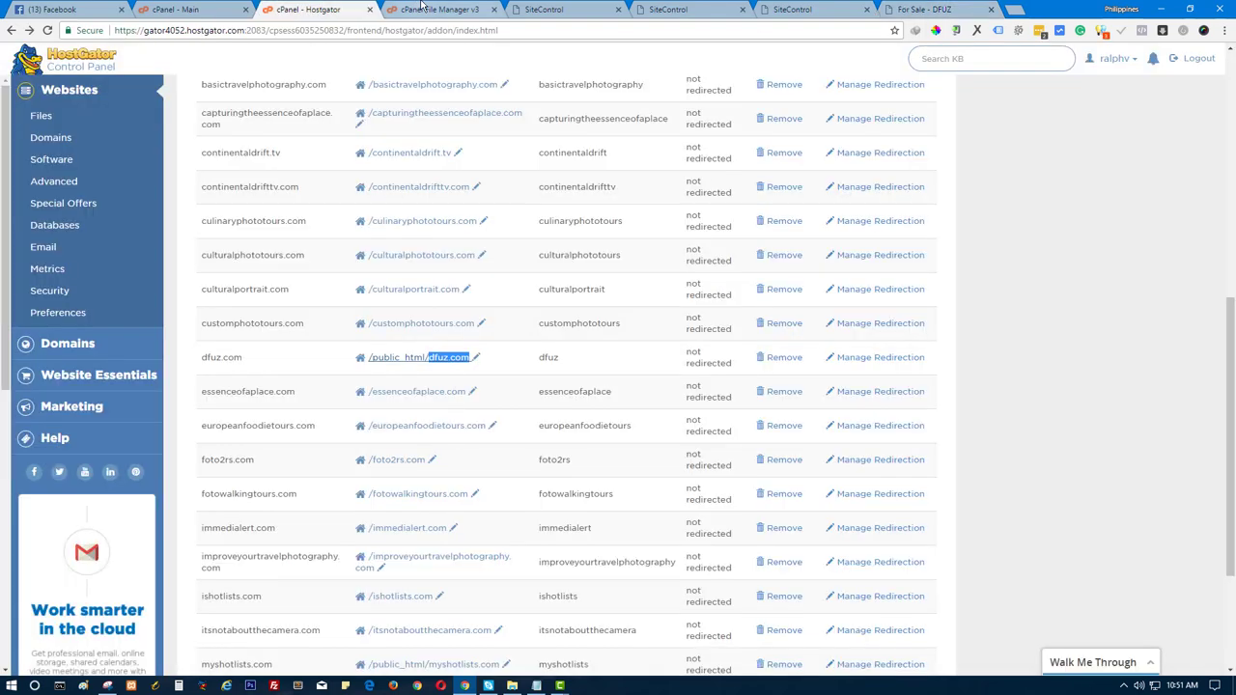
left_click(436, 359)
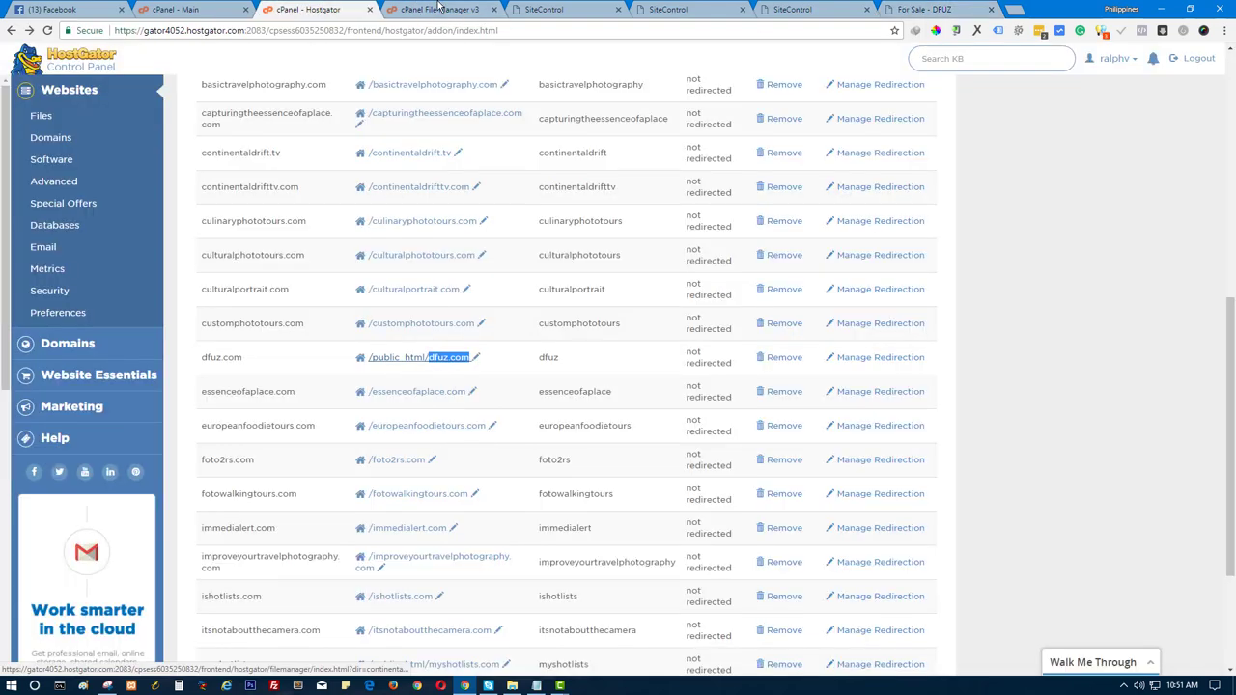
right_click(232, 229)
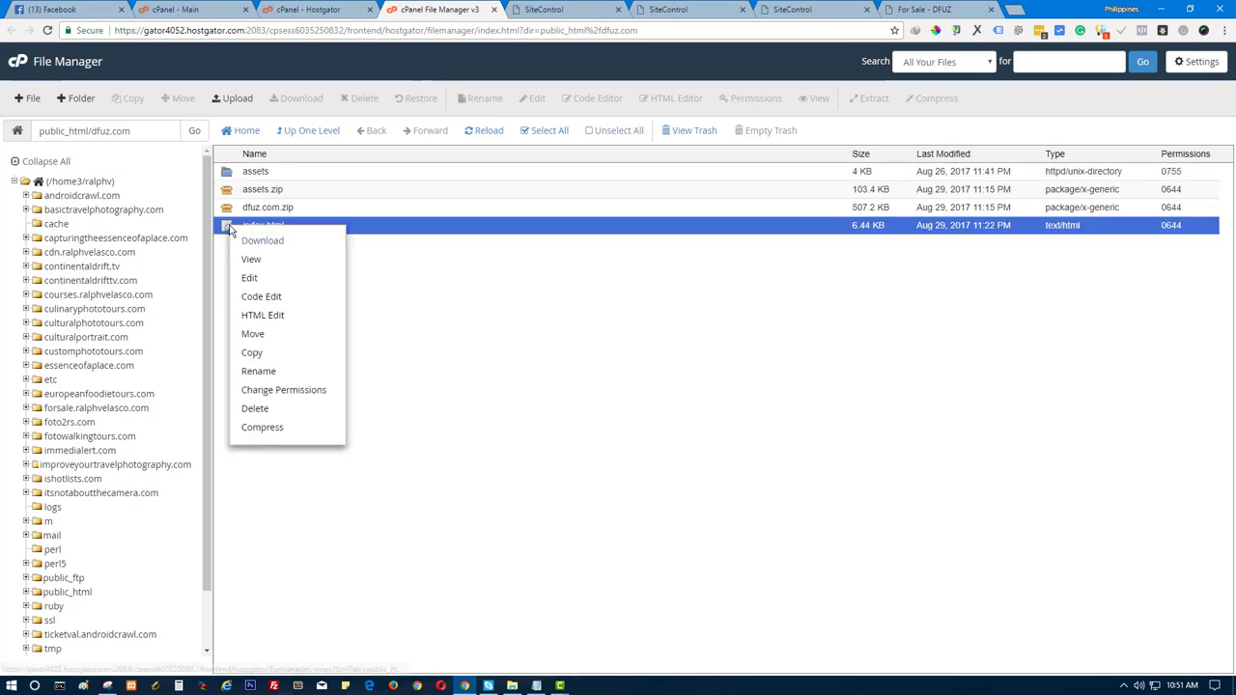
left_click(273, 298)
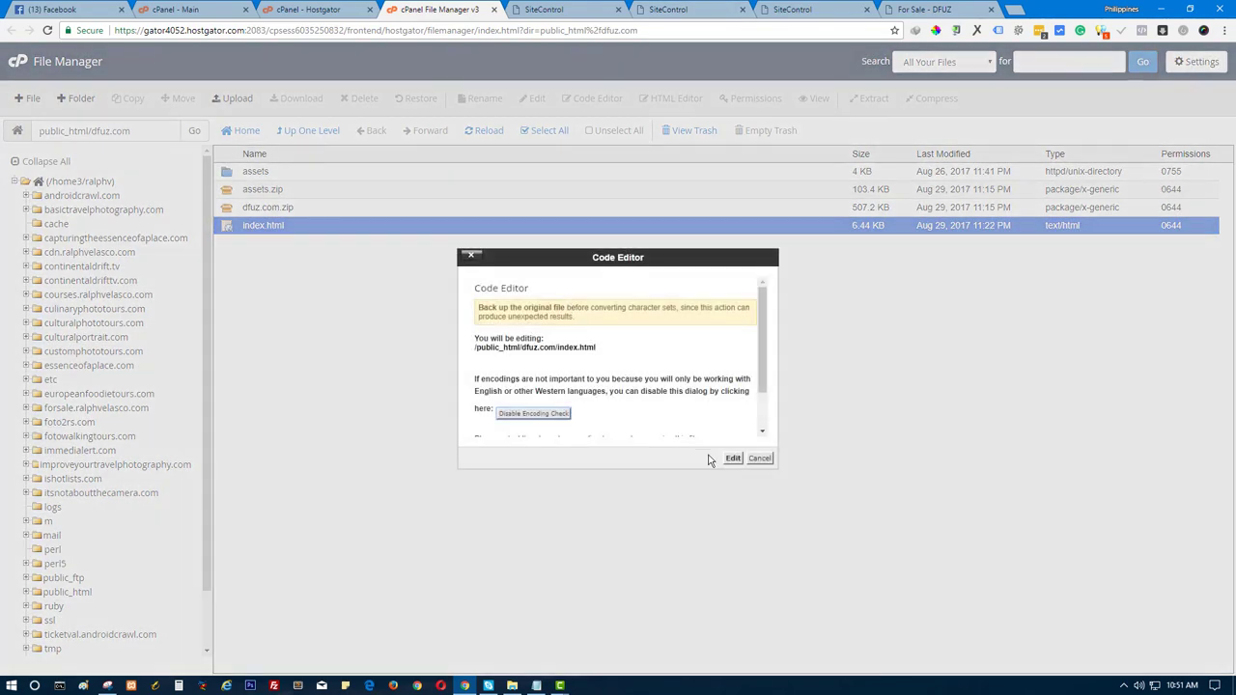
left_click(733, 457)
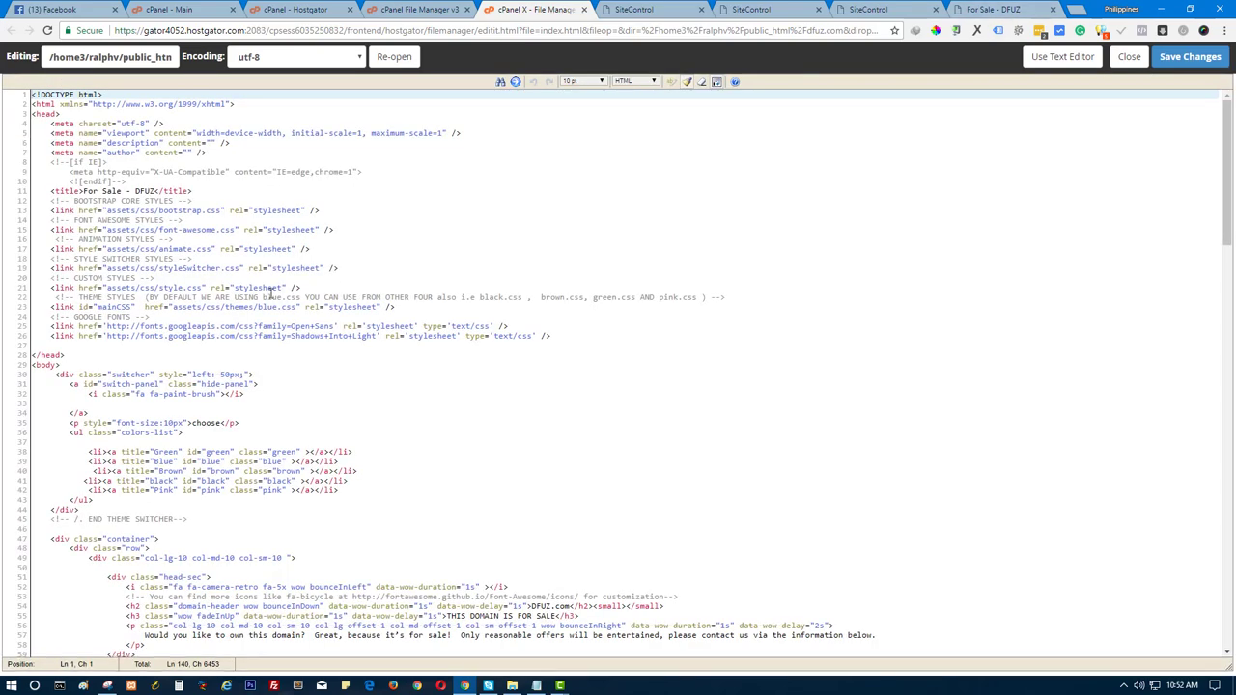
Step: Change the page title in dfuz.com's index.html to "For Sale - DFUZ.com" and save the file
scroll(267, 398, "down", 5)
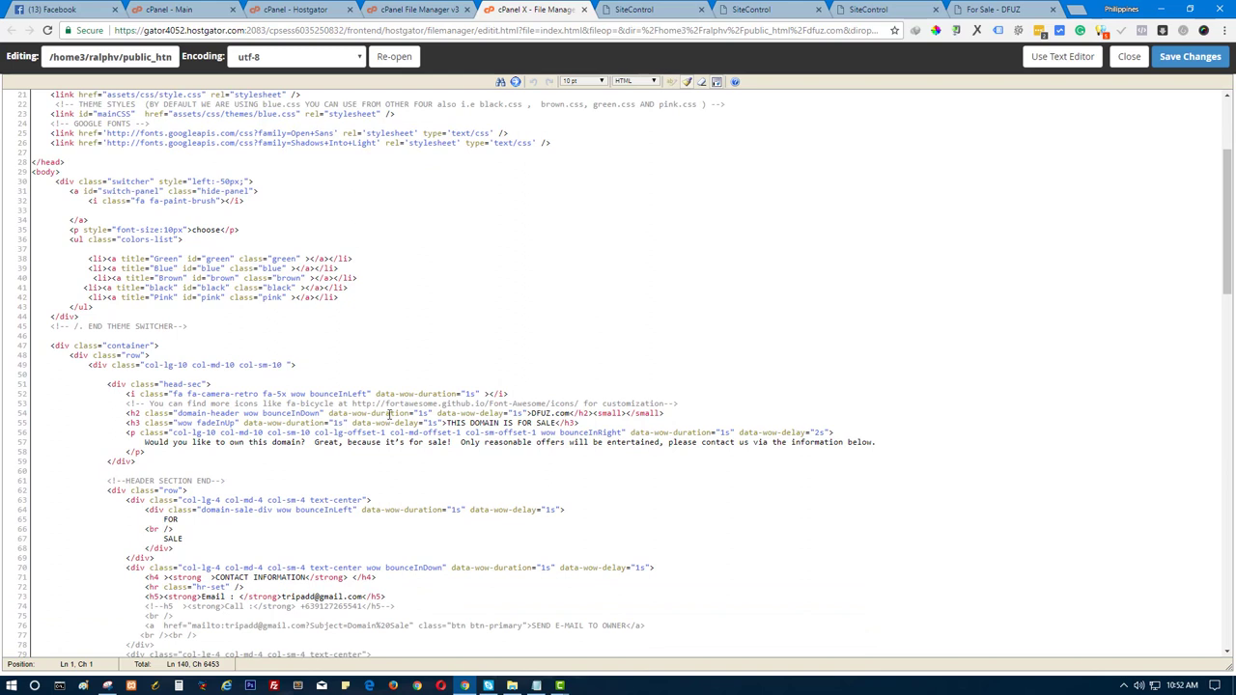
scroll(349, 408, "up", 3)
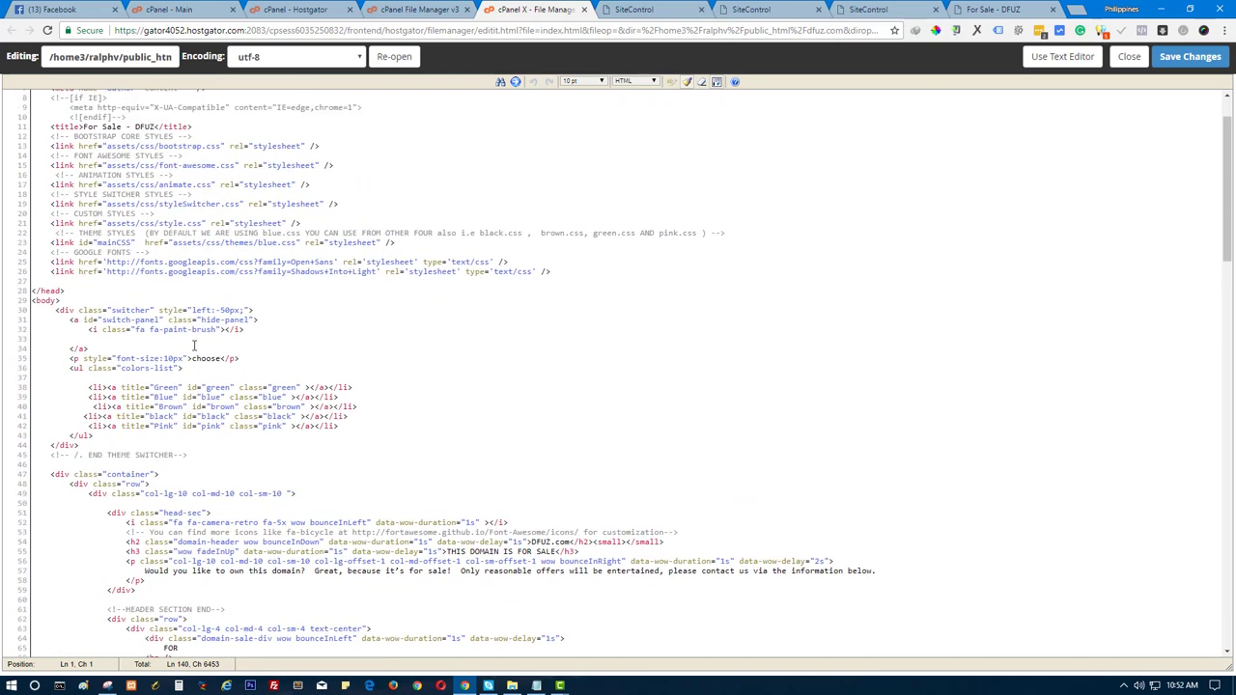
scroll(198, 352, "up", 2)
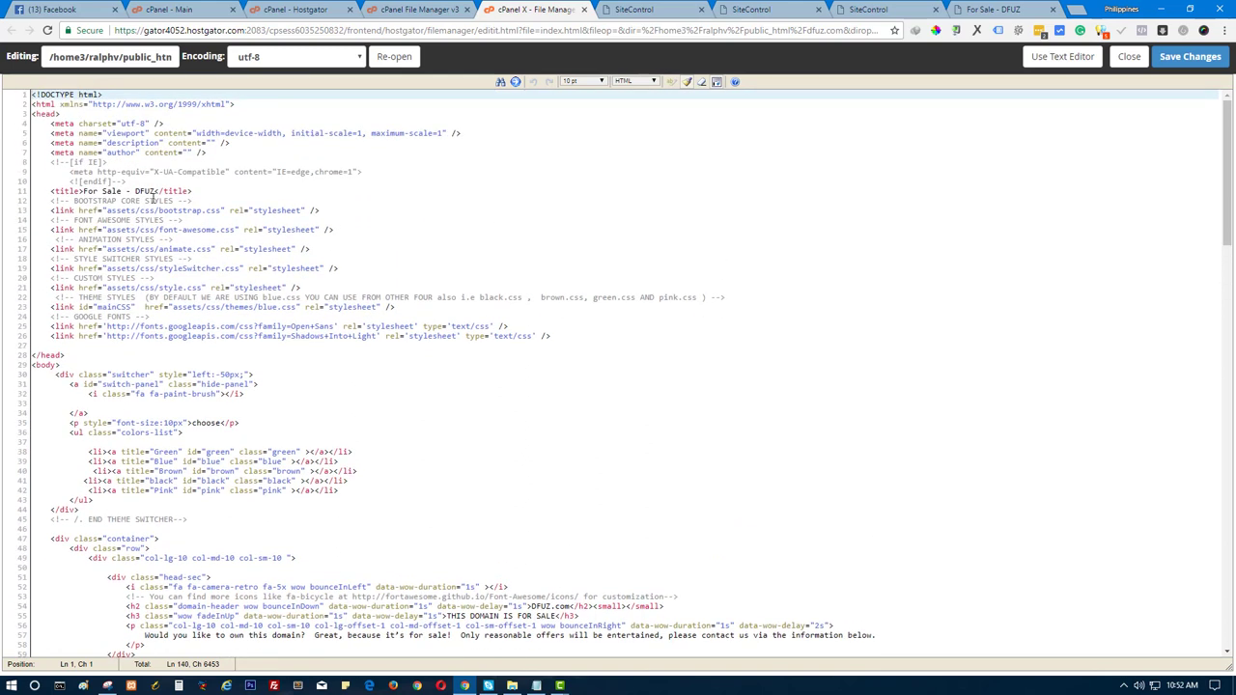
left_click(156, 192)
type(".com")
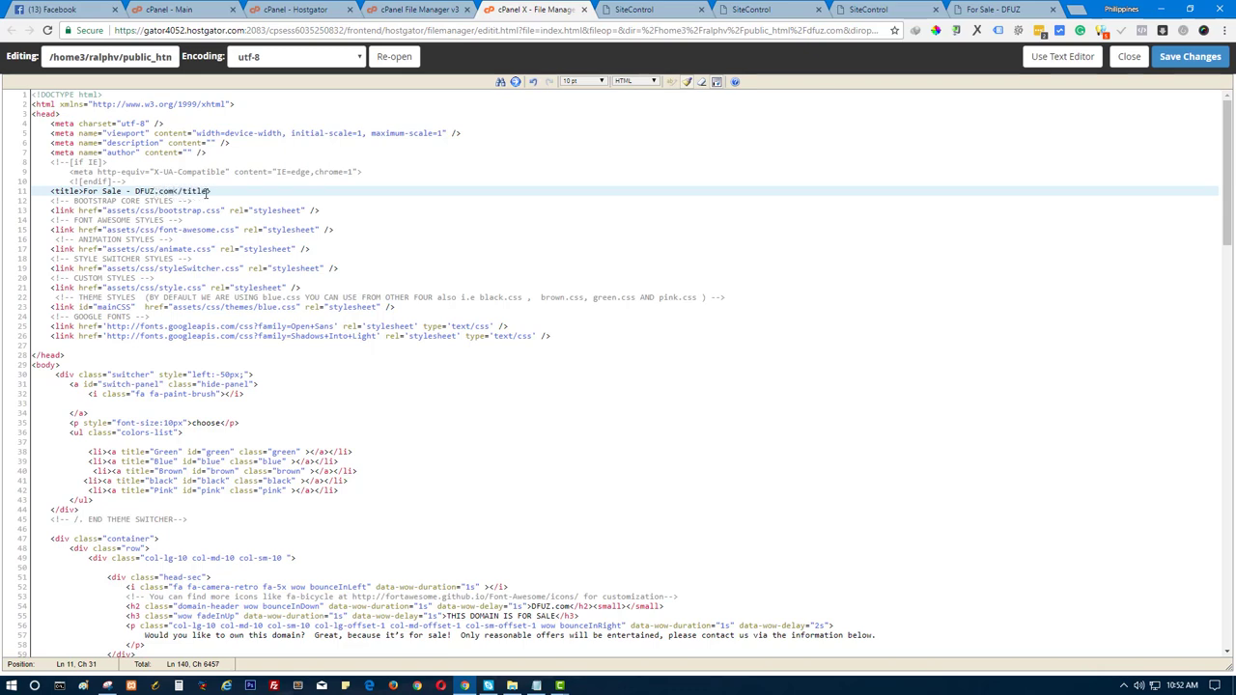
left_click(1189, 56)
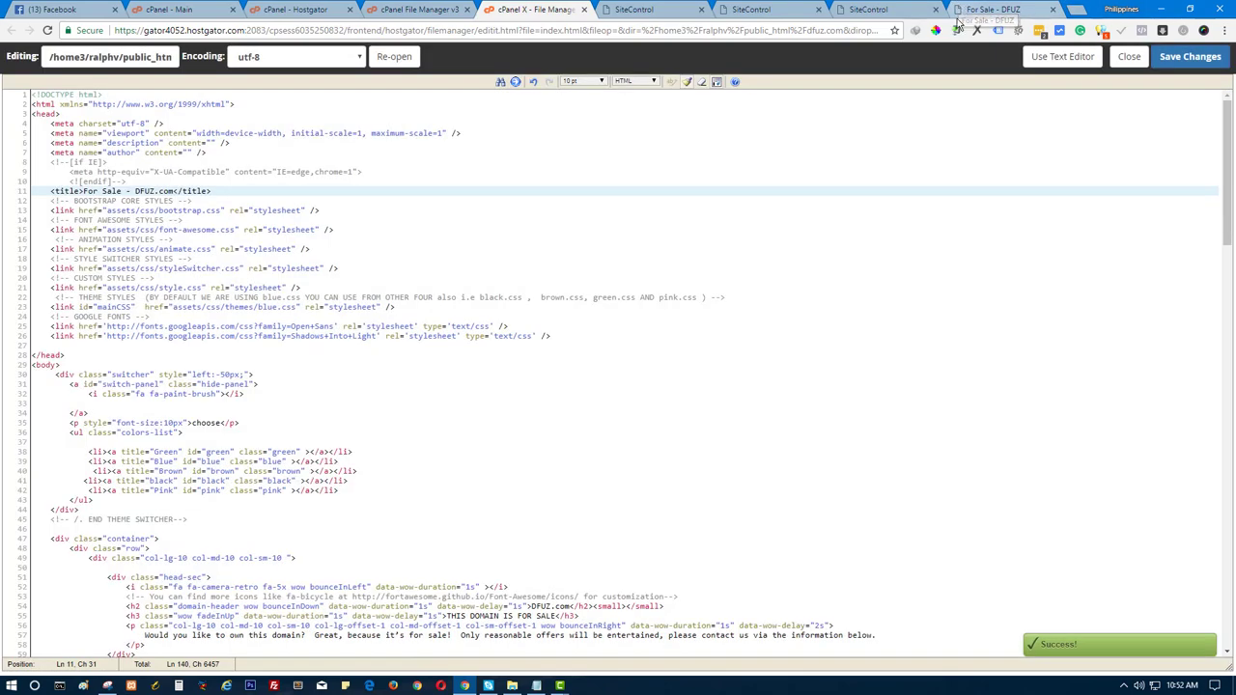
Step: Reload the live dfuz.com page to check its title, and return to the dfuz.com folder in File Manager
left_click(961, 9)
left_click(857, 26)
key("Return")
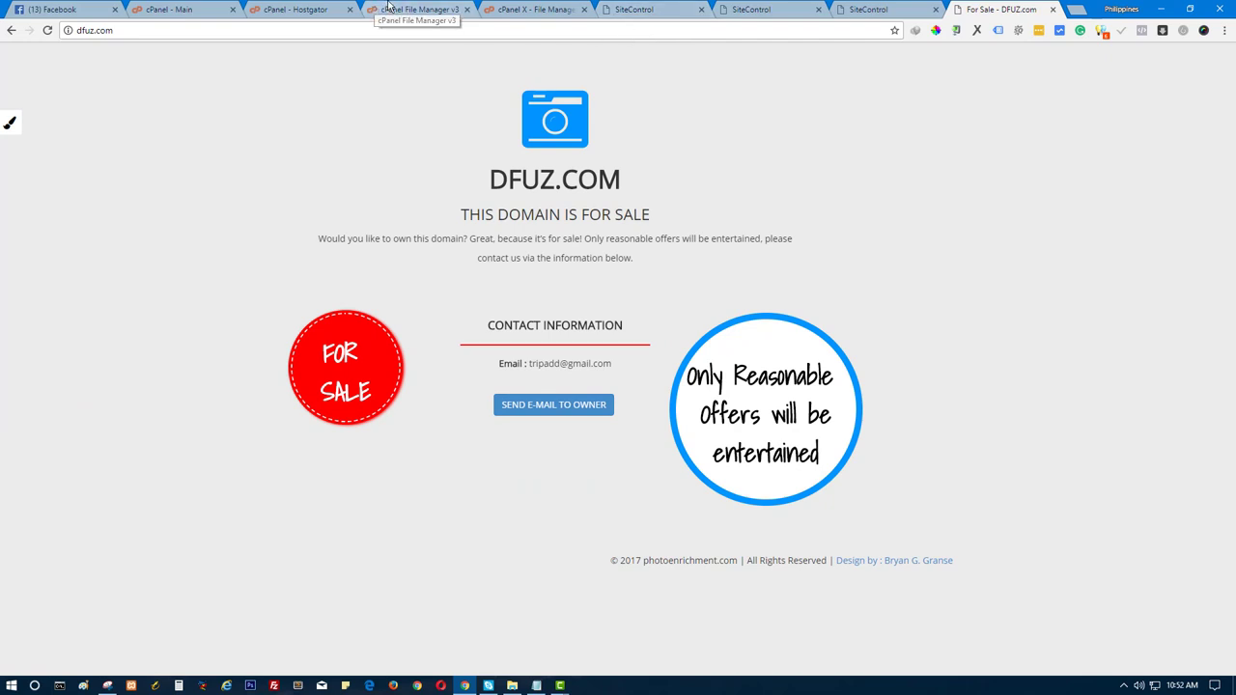
left_click(417, 13)
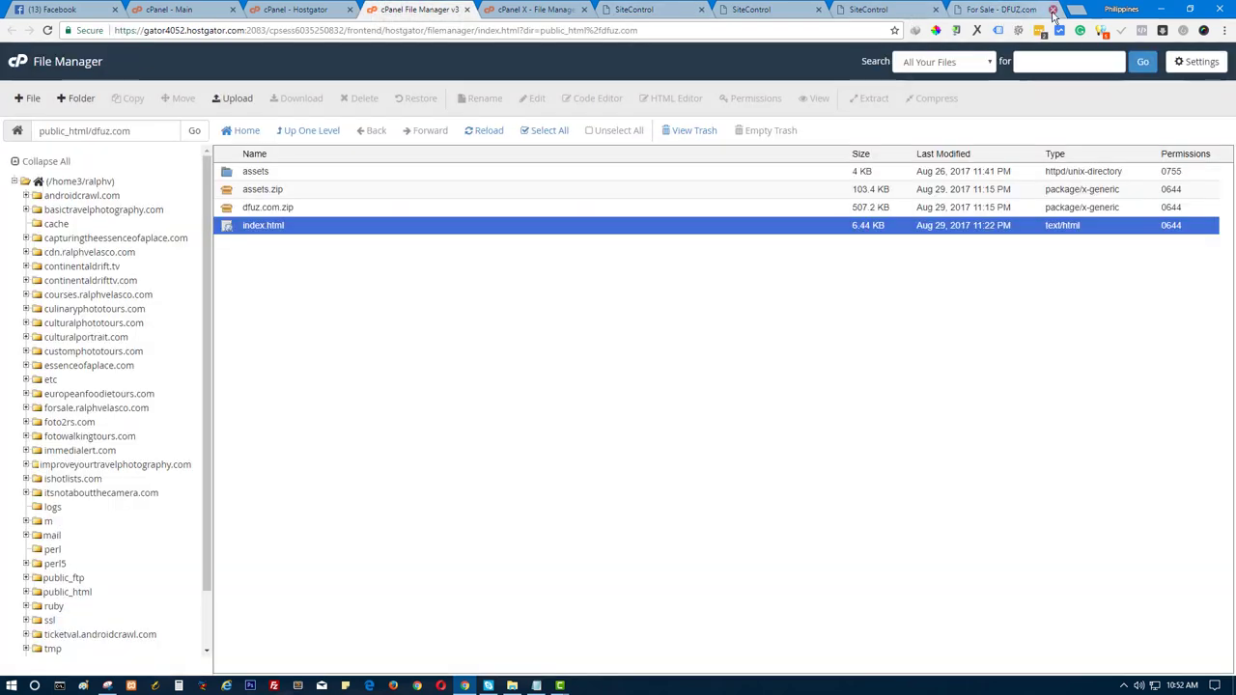